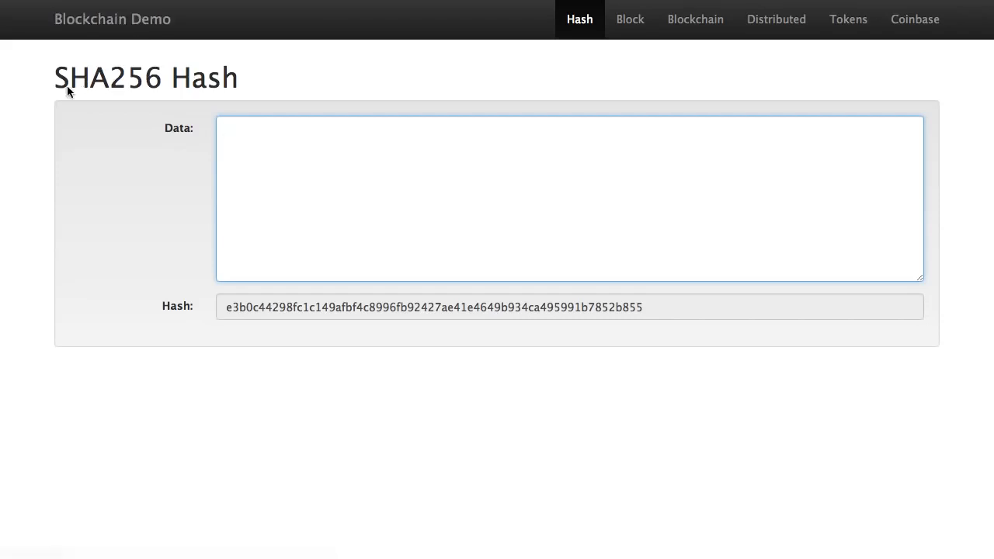
Enter a lowercase first name as the data to be hashed with SHA256
{"action": "left_click_drag", "start_coordinate": [55, 80], "coordinate": [243, 78]}
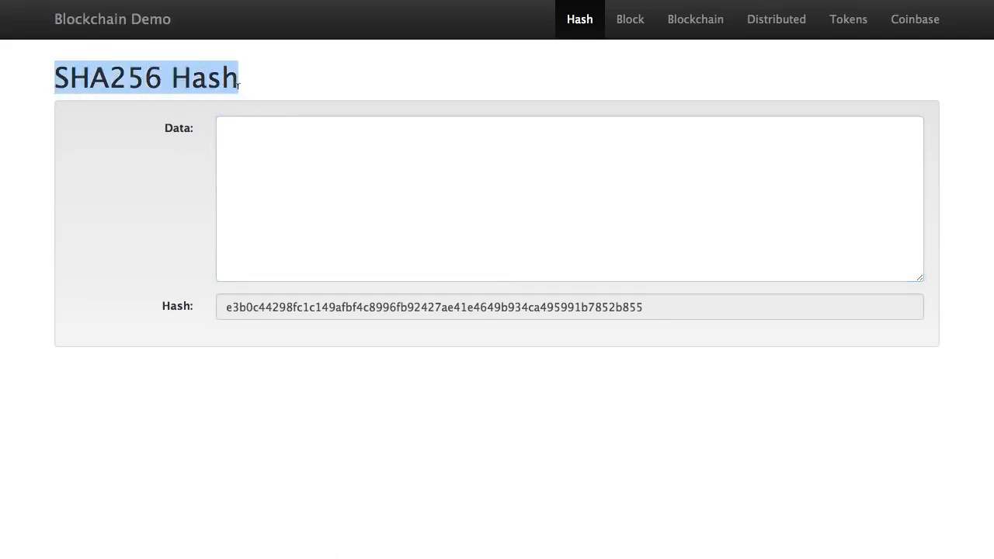
{"action": "left_click", "coordinate": [288, 79]}
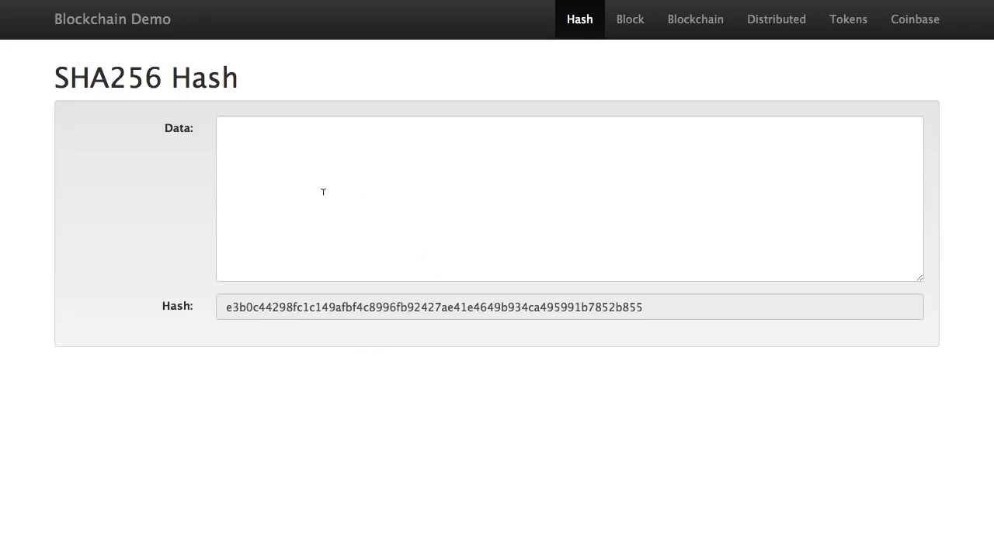
{"action": "left_click", "coordinate": [293, 170]}
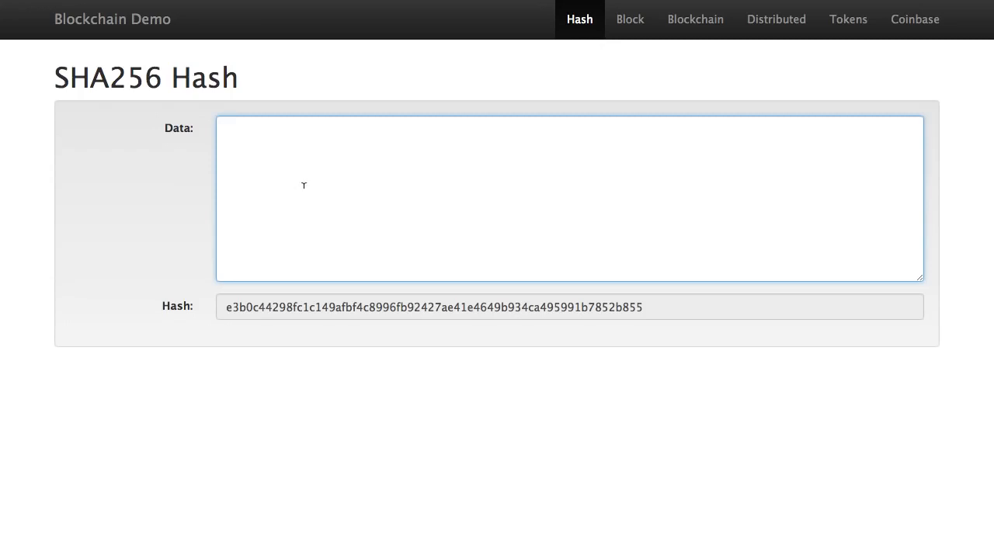
{"action": "type", "text": "anders"}
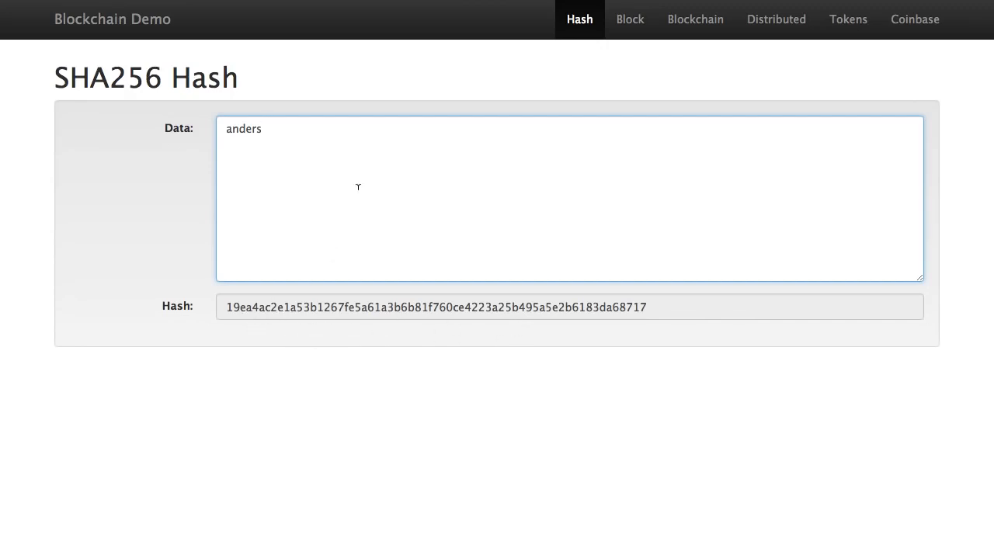
Append "adfsdf" to the name in the data, and remove those extra letters again
{"action": "type", "text": "adf"}
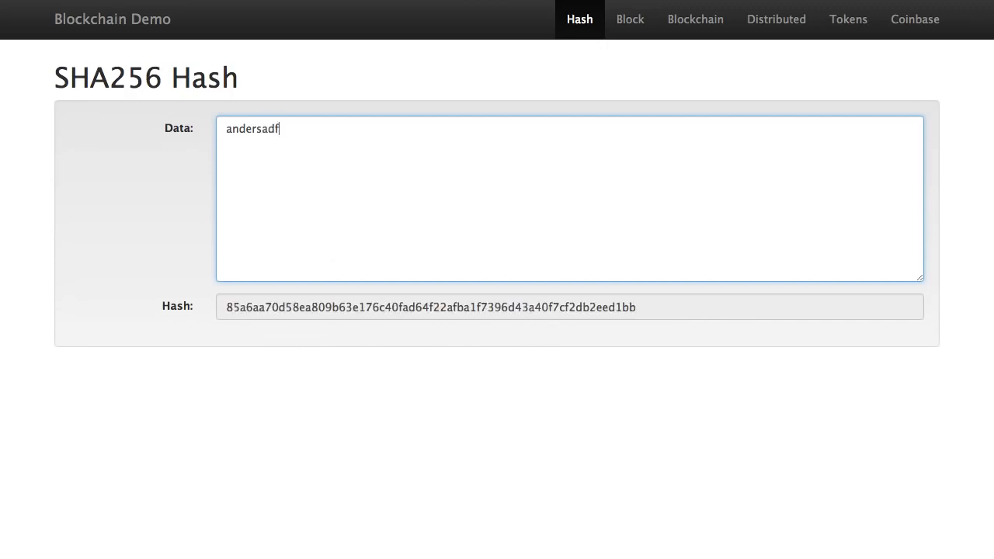
{"action": "type", "text": "sdf"}
{"action": "key", "text": "BackSpace"}
{"action": "key", "text": "BackSpace"}
{"action": "key", "text": "BackSpace"}
{"action": "key", "text": "BackSpace"}
{"action": "key", "text": "BackSpace"}
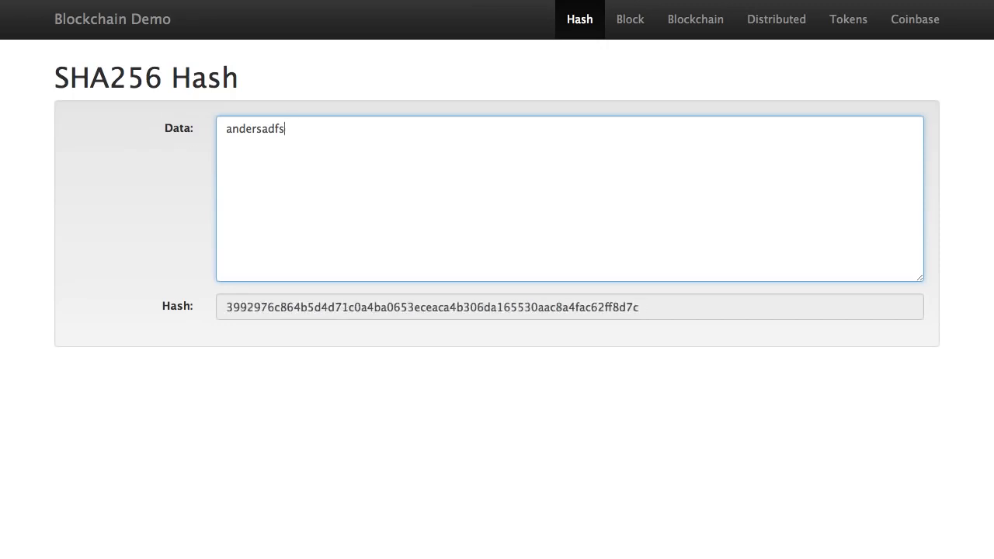
{"action": "key", "text": "BackSpace"}
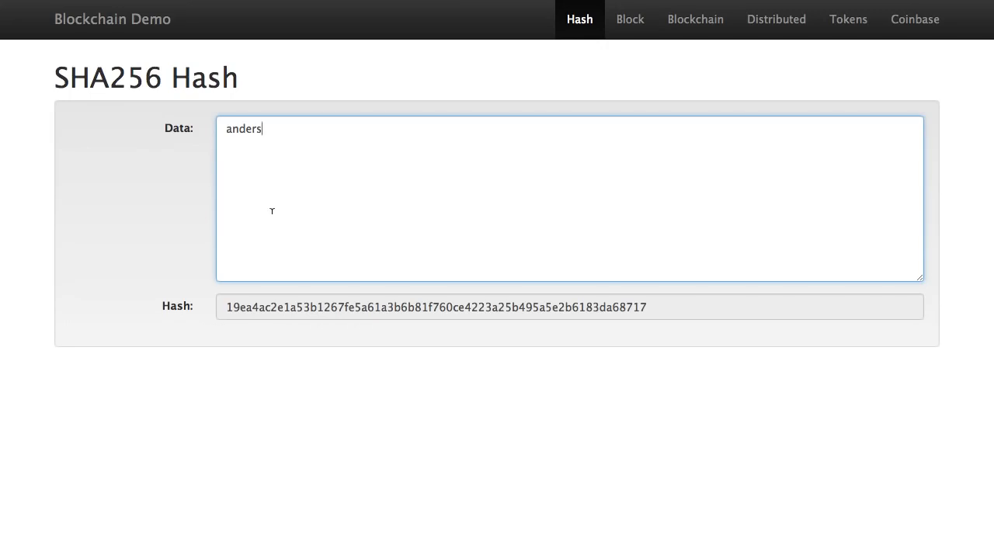
Erase the name from the hash data and enter the same lowercase name again
{"action": "key", "text": "BackSpace"}
{"action": "key", "text": "BackSpace"}
{"action": "key", "text": "BackSpace"}
{"action": "key", "text": "BackSpace"}
{"action": "key", "text": "BackSpace"}
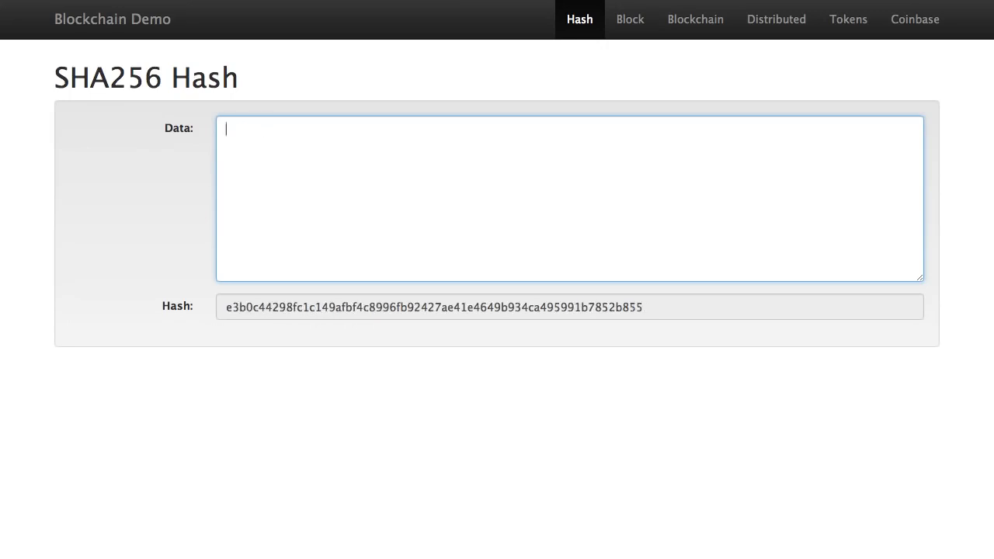
{"action": "type", "text": "anders"}
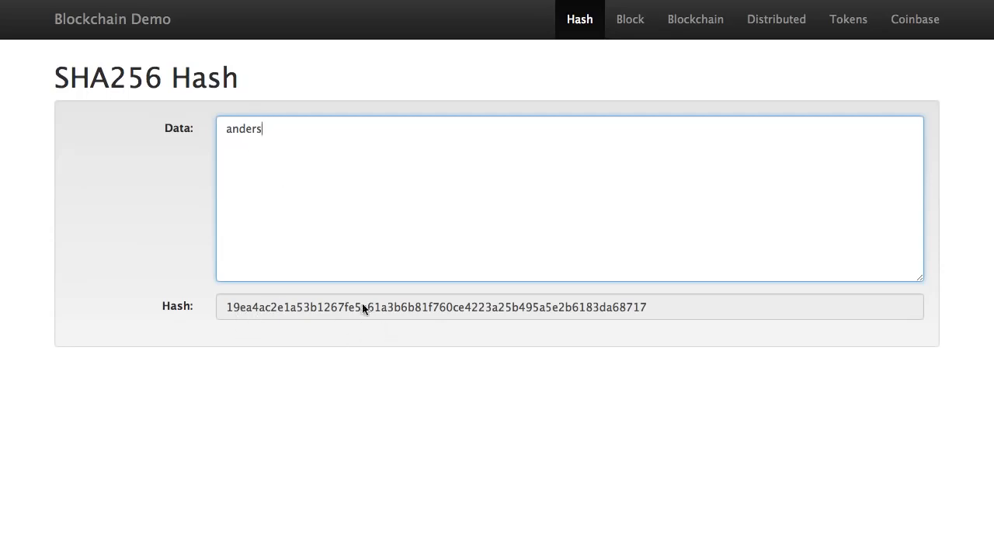
Replace the hash data with many short lines of random letters, starting with "oihs" and "sdc" and ending with "evev"
{"action": "key", "text": "BackSpace"}
{"action": "key", "text": "BackSpace"}
{"action": "key", "text": "BackSpace"}
{"action": "key", "text": "BackSpace"}
{"action": "key", "text": "BackSpace"}
{"action": "key", "text": "BackSpace"}
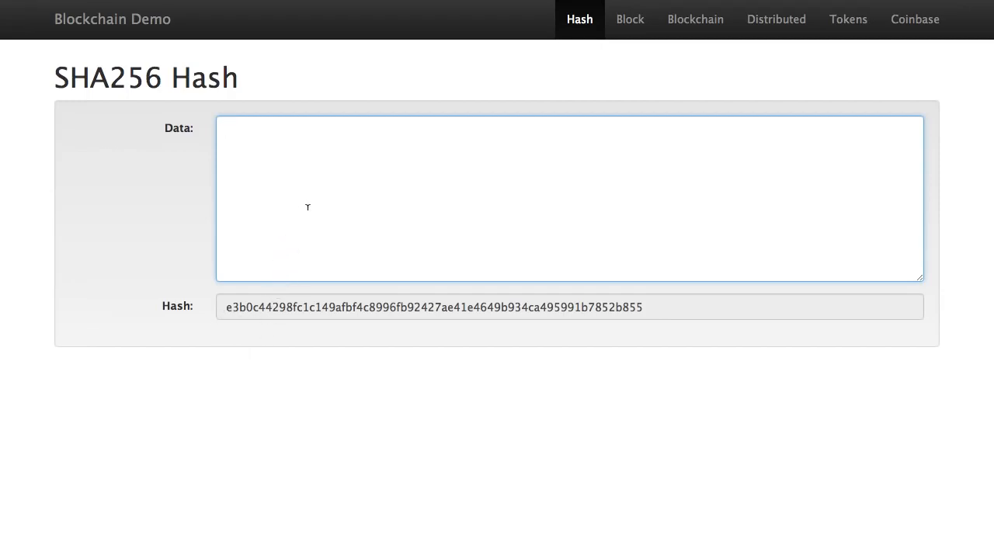
{"action": "type", "text": "oihs sdc sdc e ev ev e er"}
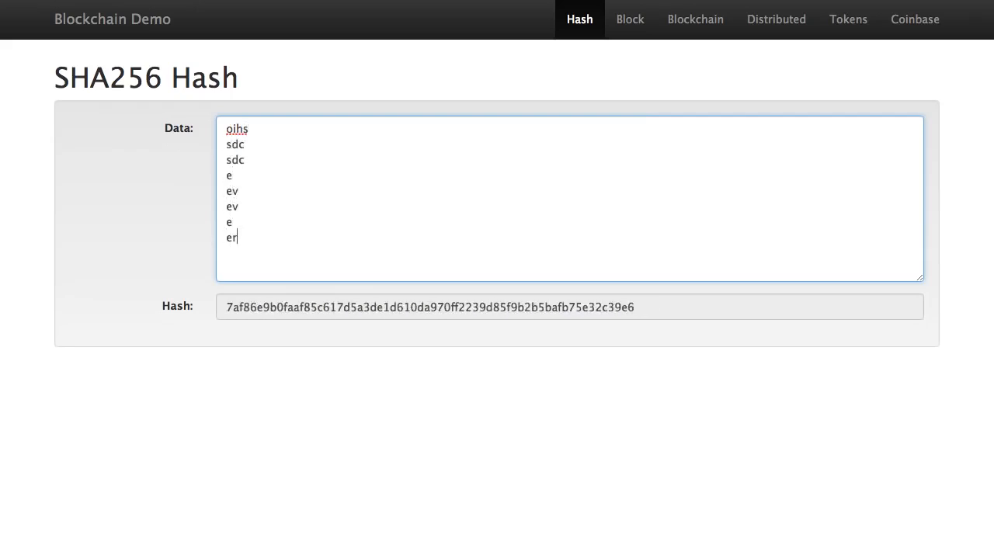
{"action": "type", "text": " erv e erv erv erv  ev erv er"}
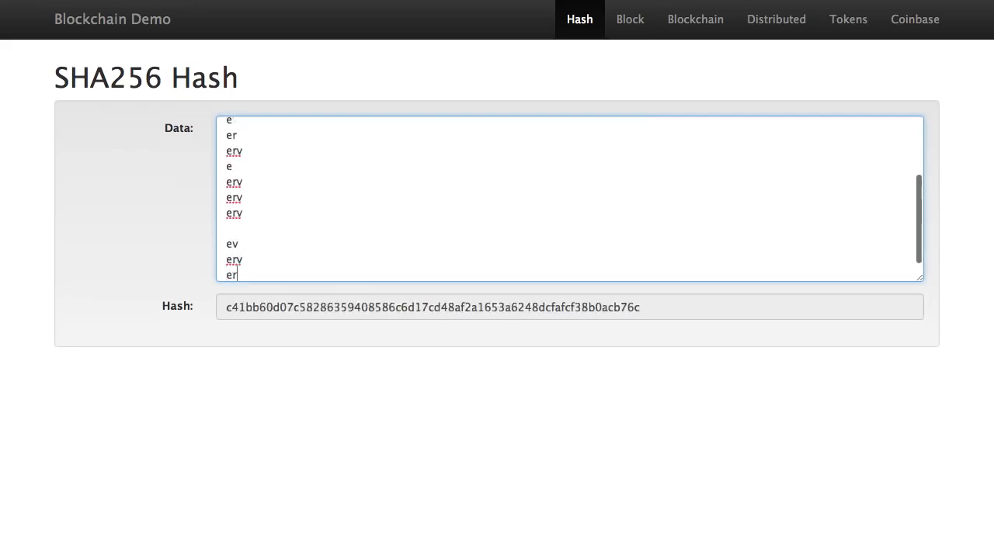
{"action": "type", "text": " er erveververv  ev er rv"}
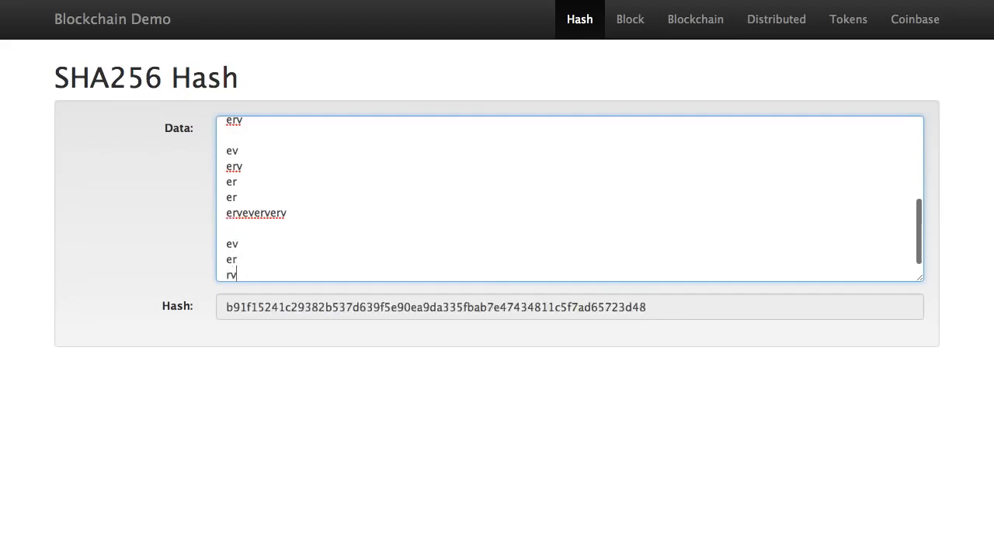
{"action": "type", "text": " ev evev"}
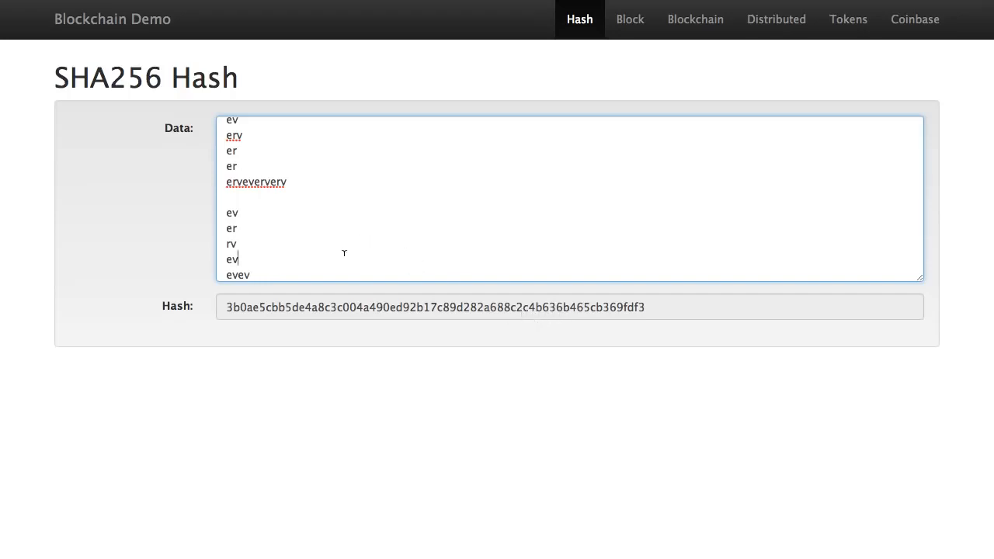
Delete the "er", "rv" and "ev" lines just above the final "evev" line of the hash data
{"action": "key", "text": "BackSpace"}
{"action": "key", "text": "BackSpace"}
{"action": "key", "text": "BackSpace"}
{"action": "key", "text": "BackSpace"}
{"action": "key", "text": "BackSpace"}
{"action": "key", "text": "BackSpace"}
{"action": "key", "text": "BackSpace"}
{"action": "key", "text": "BackSpace"}
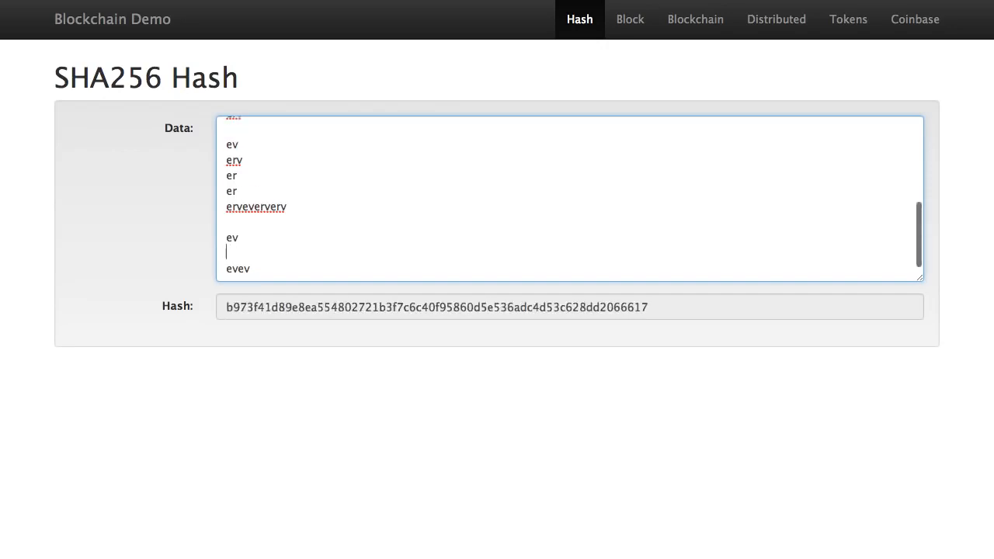
{"action": "key", "text": "BackSpace"}
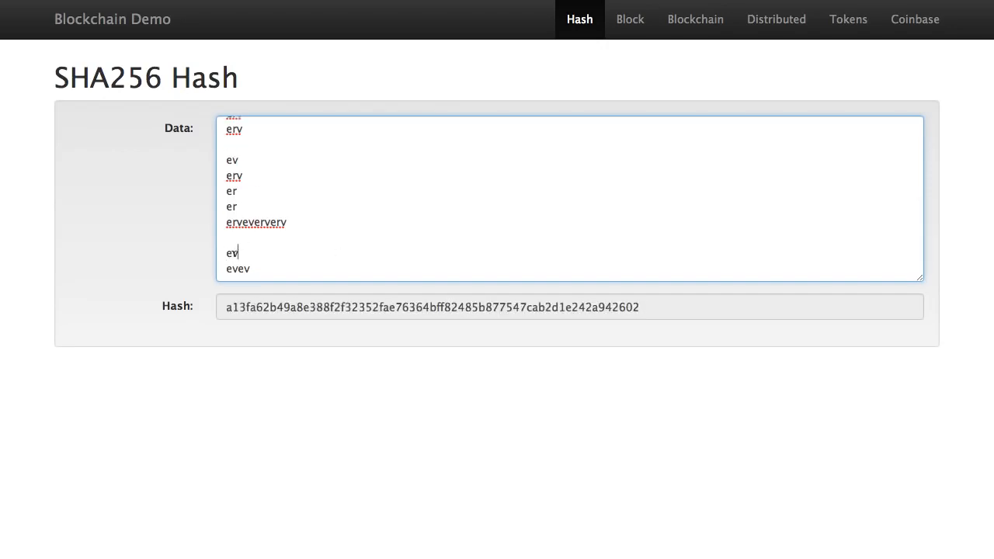
Clear all of the remaining hash data and open the Block page
{"action": "left_click", "coordinate": [254, 175]}
{"action": "key", "text": "super+a"}
{"action": "key", "text": "BackSpace"}
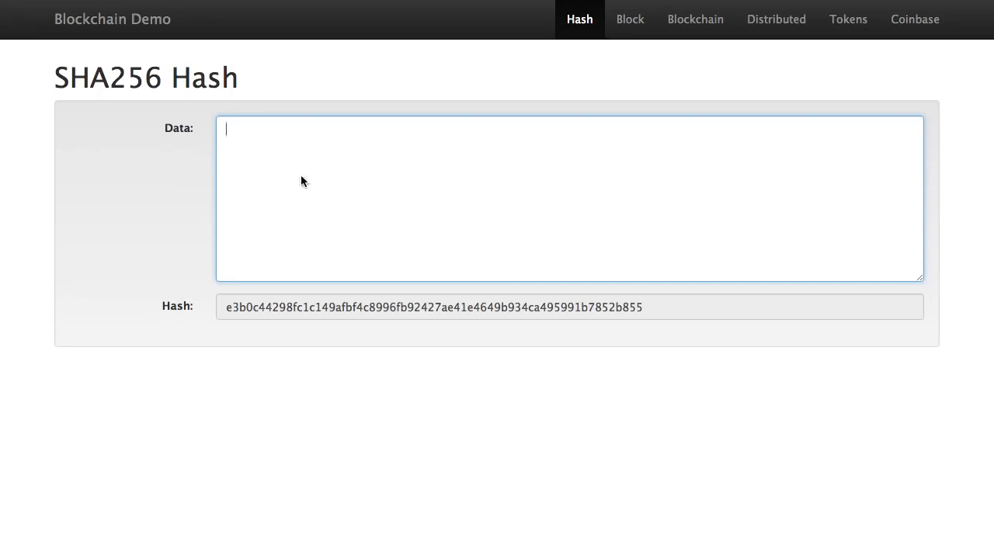
{"action": "left_click", "coordinate": [632, 22]}
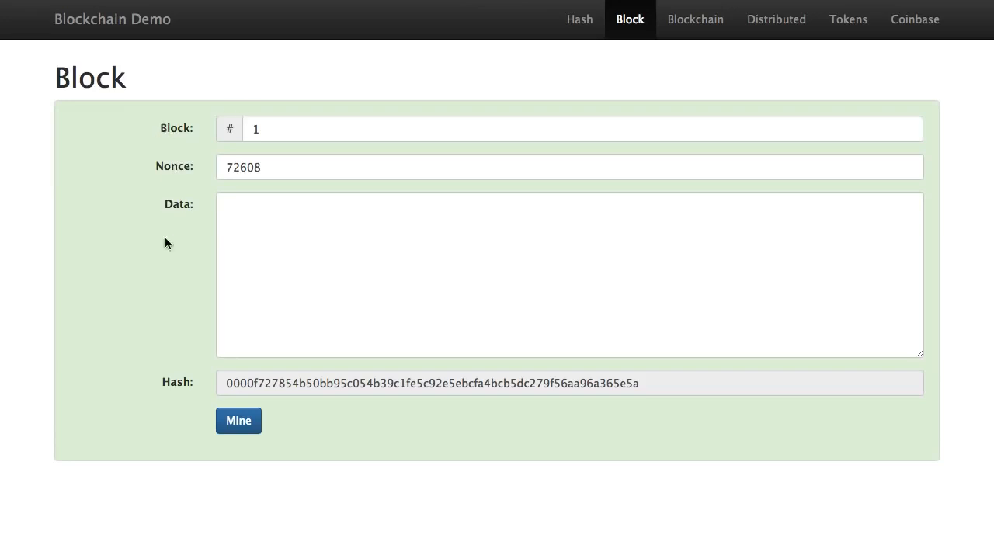
Enter "hi" as the data of block 1, keeping its block number and nonce
{"action": "left_click", "coordinate": [303, 138]}
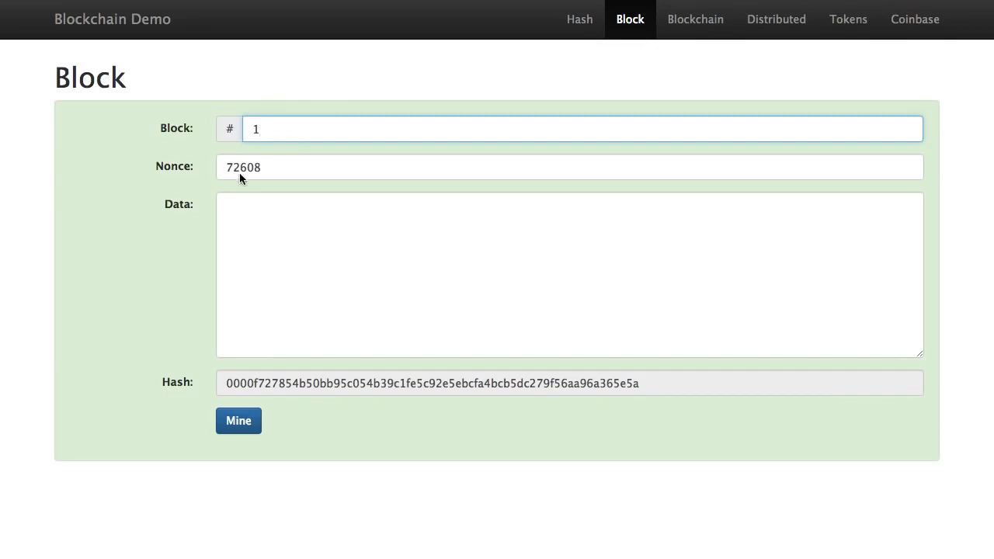
{"action": "double_click", "coordinate": [264, 170]}
{"action": "left_click", "coordinate": [299, 167]}
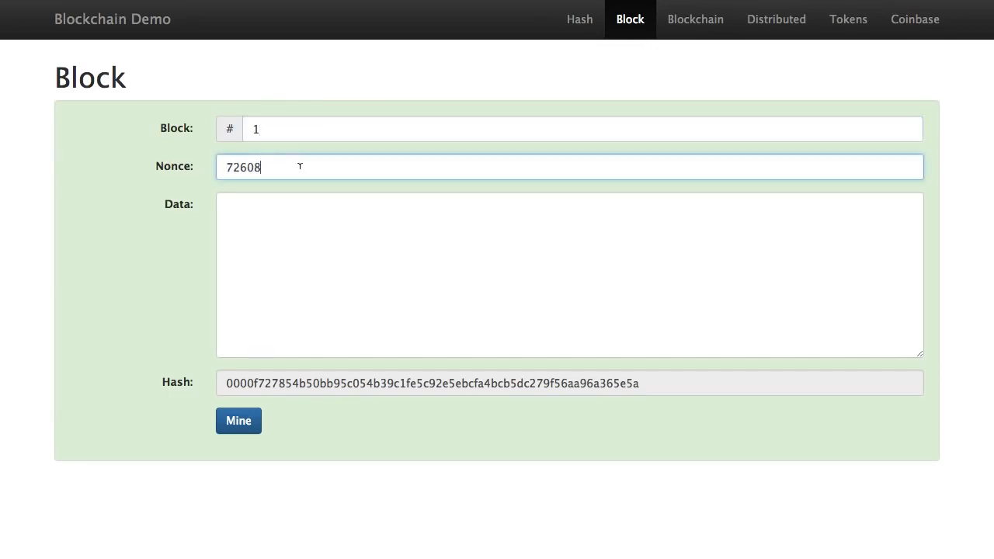
{"action": "left_click", "coordinate": [258, 226]}
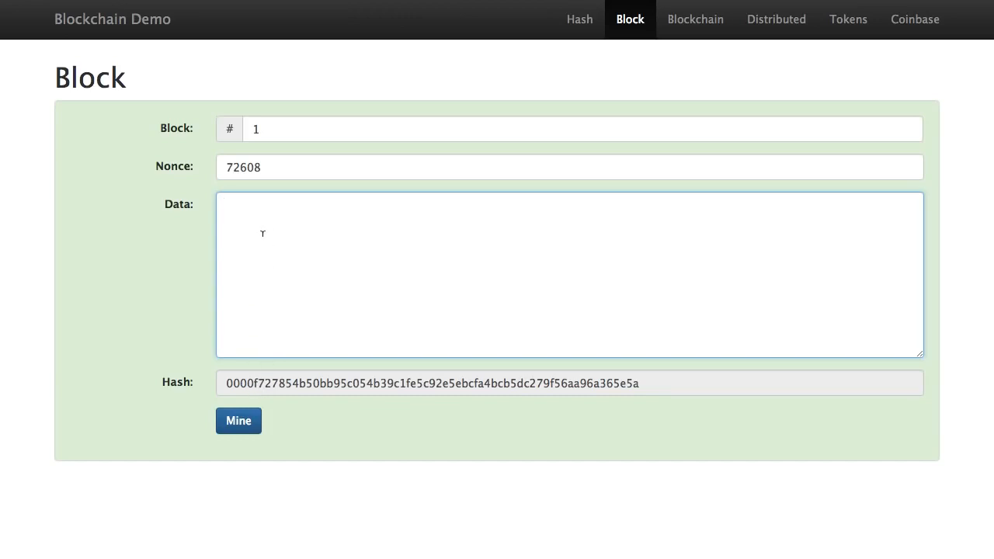
{"action": "type", "text": "hi"}
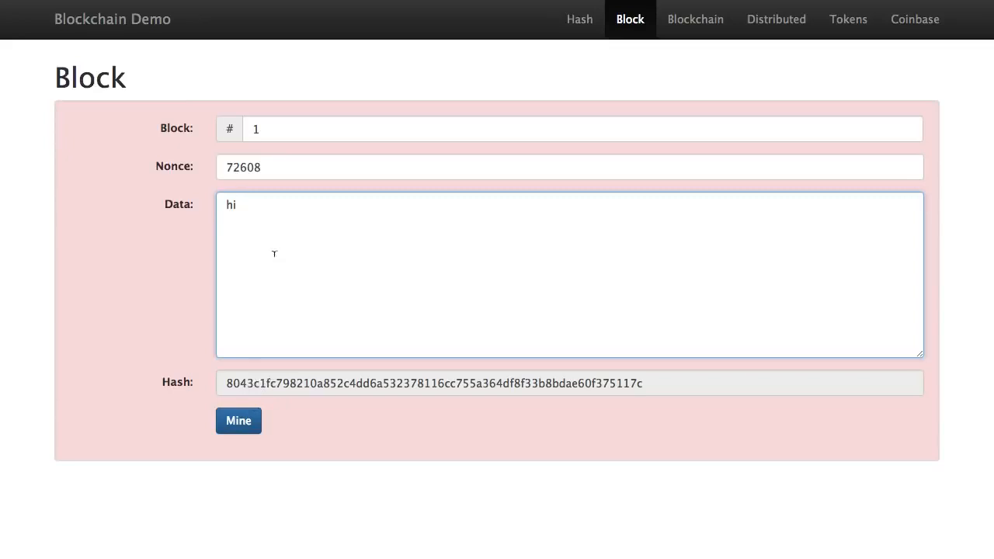
Try the nonces 1 to 9, 0 and 10 one after another on block 1
{"action": "double_click", "coordinate": [243, 168]}
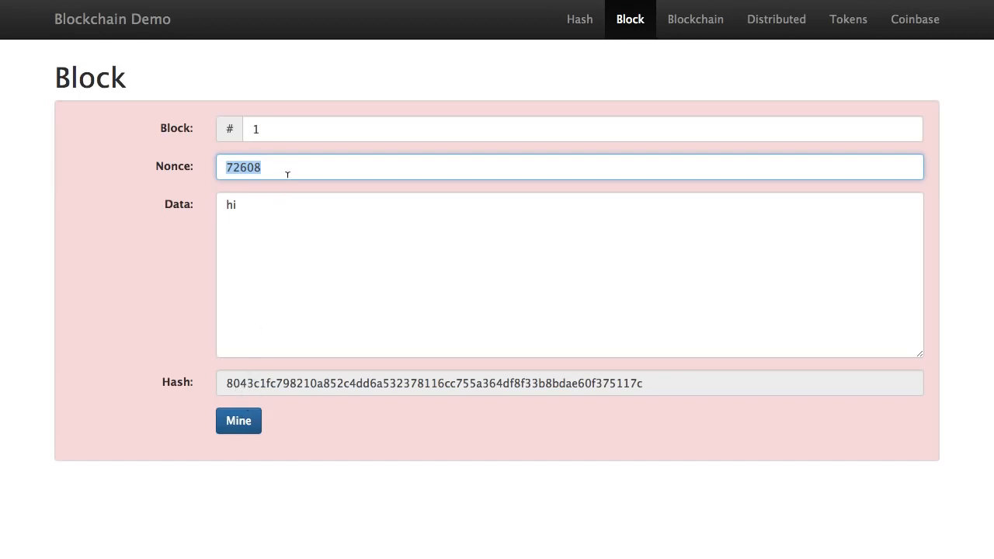
{"action": "type", "text": "1"}
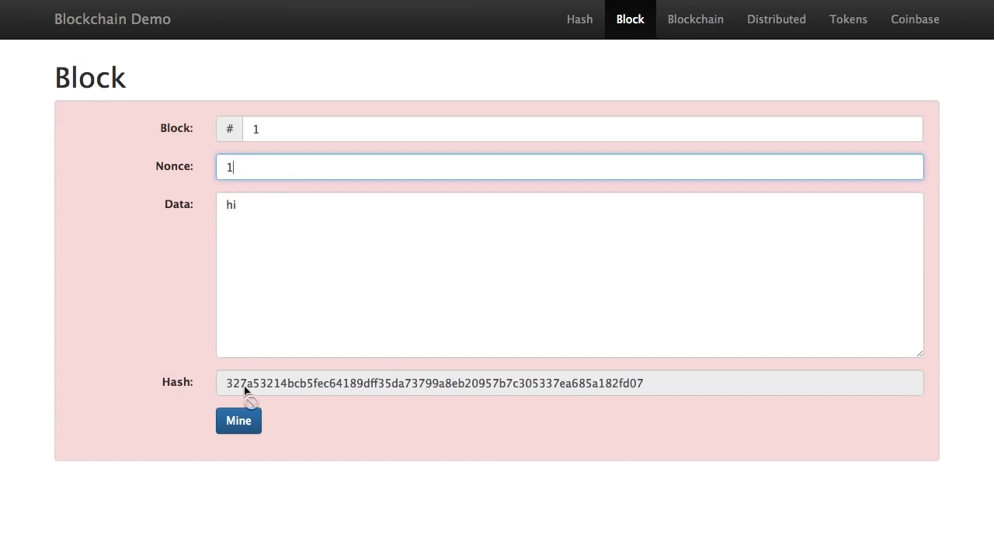
{"action": "key", "text": "BackSpace"}
{"action": "type", "text": "2"}
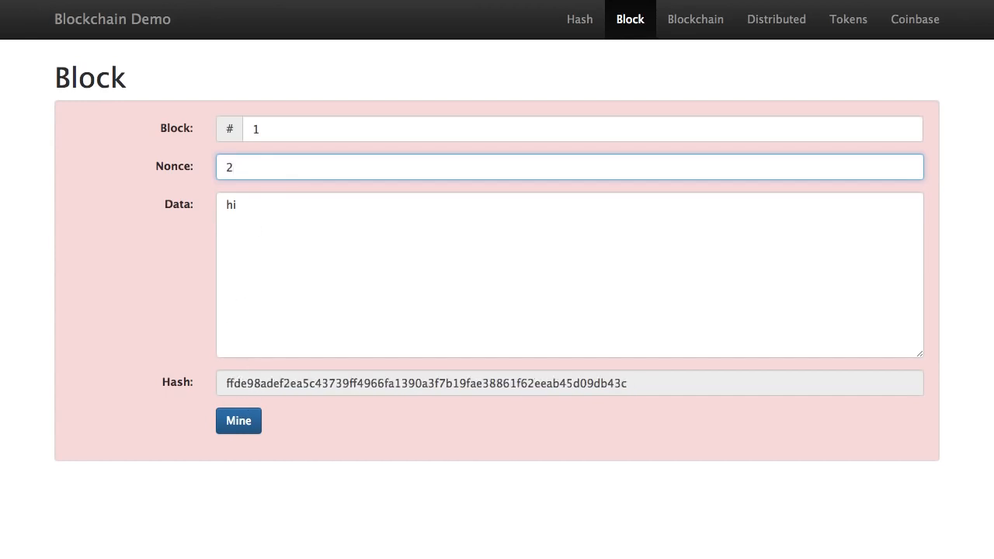
{"action": "key", "text": "BackSpace"}
{"action": "type", "text": "3"}
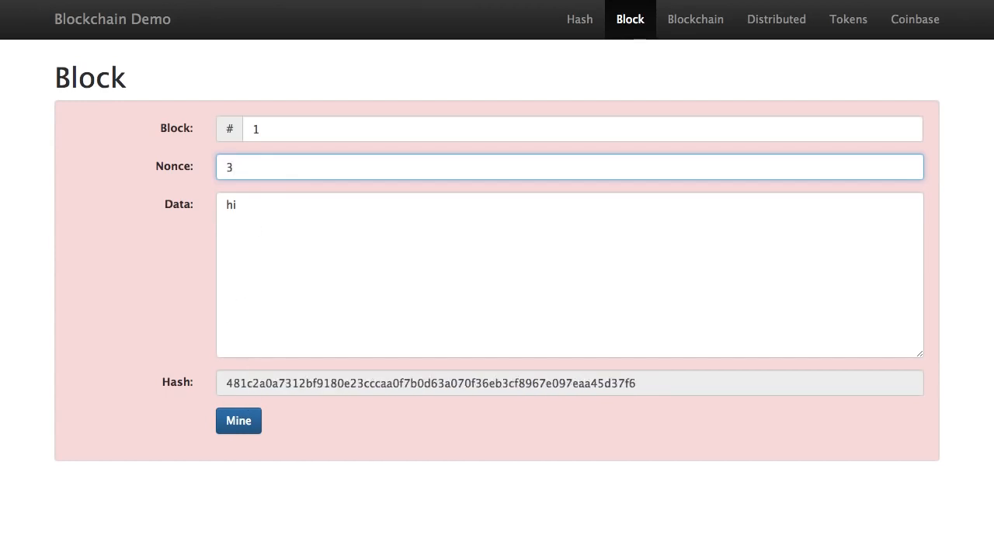
{"action": "key", "text": "BackSpace"}
{"action": "type", "text": "4"}
{"action": "key", "text": "BackSpace"}
{"action": "type", "text": "5"}
{"action": "key", "text": "BackSpace"}
{"action": "type", "text": "6"}
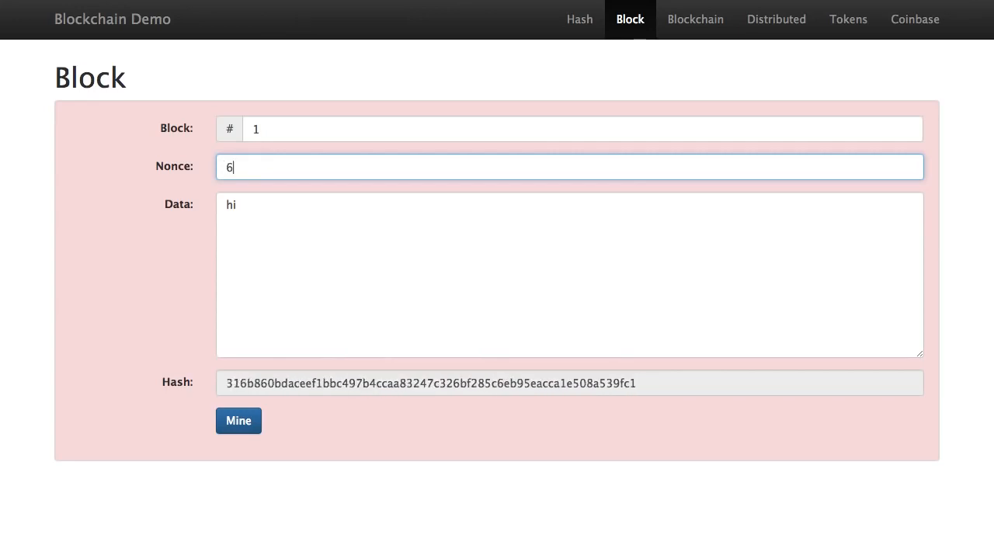
{"action": "key", "text": "BackSpace"}
{"action": "type", "text": "7"}
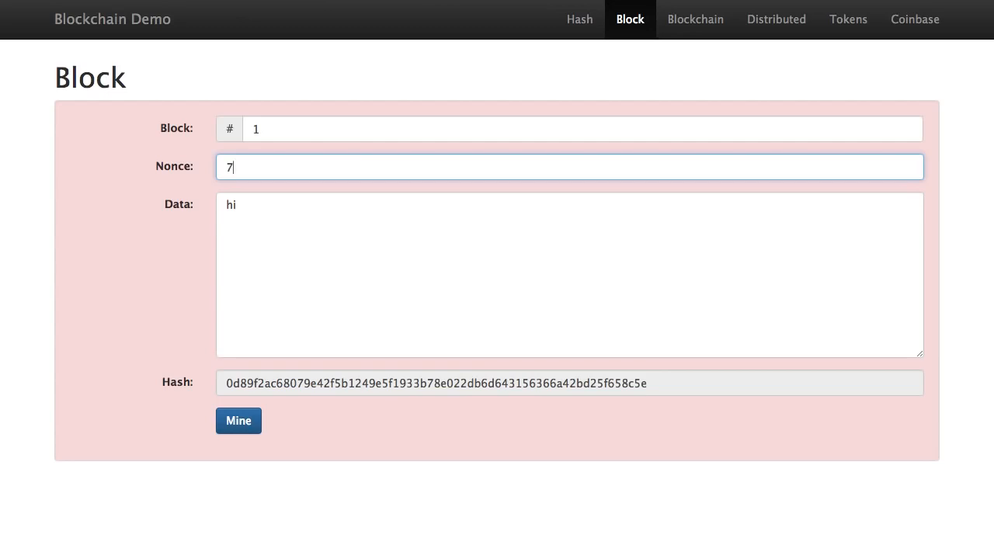
{"action": "key", "text": "BackSpace"}
{"action": "type", "text": "8"}
{"action": "key", "text": "BackSpace"}
{"action": "type", "text": "9"}
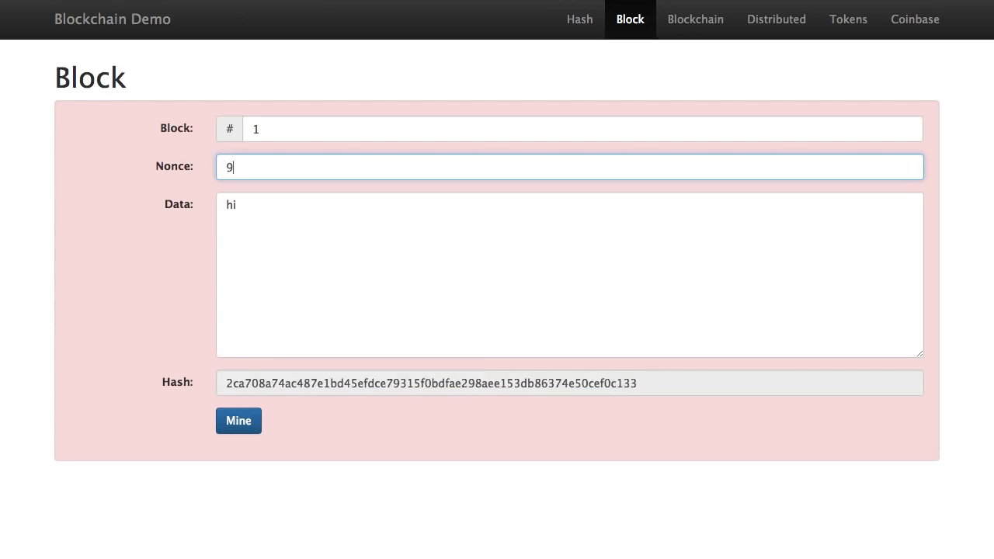
{"action": "key", "text": "BackSpace"}
{"action": "type", "text": "0"}
{"action": "key", "text": "BackSpace"}
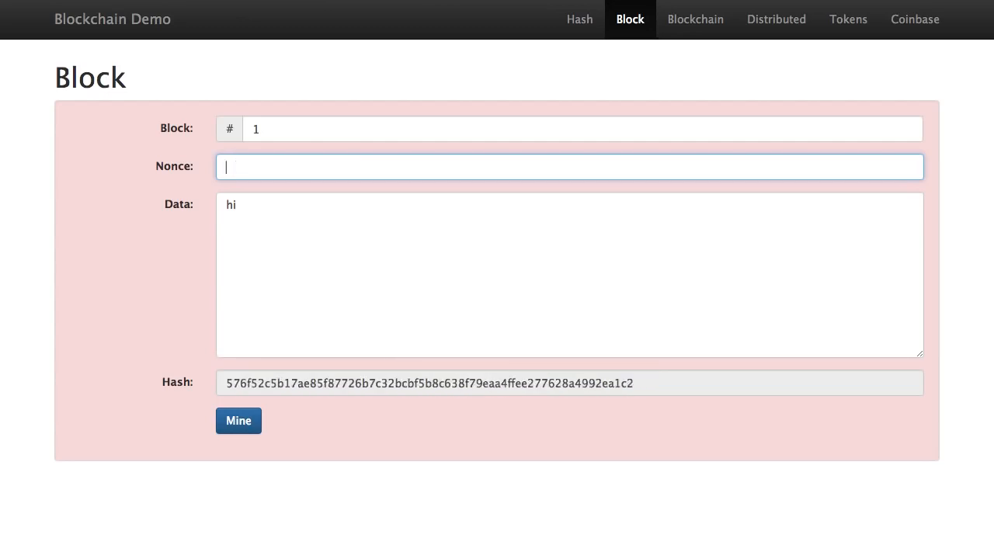
{"action": "type", "text": "10"}
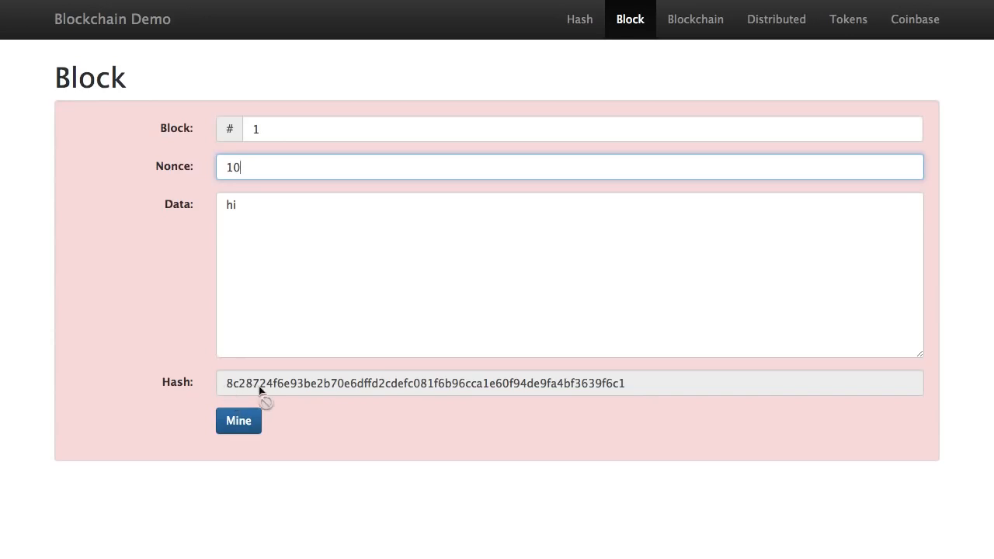
Mine block 1 with the data "hi" and open the Blockchain page
{"action": "left_click", "coordinate": [225, 429]}
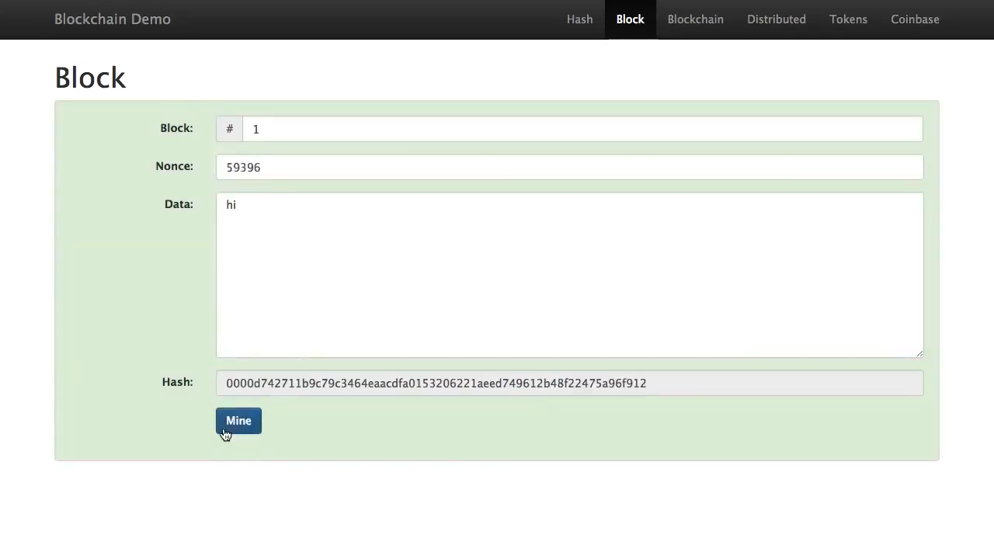
{"action": "left_click", "coordinate": [239, 167]}
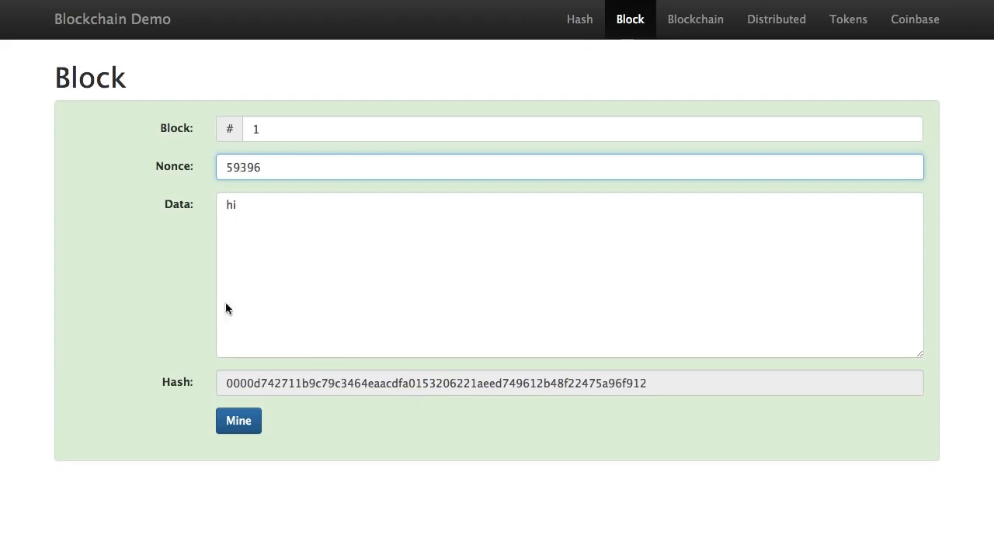
{"action": "left_click", "coordinate": [152, 281]}
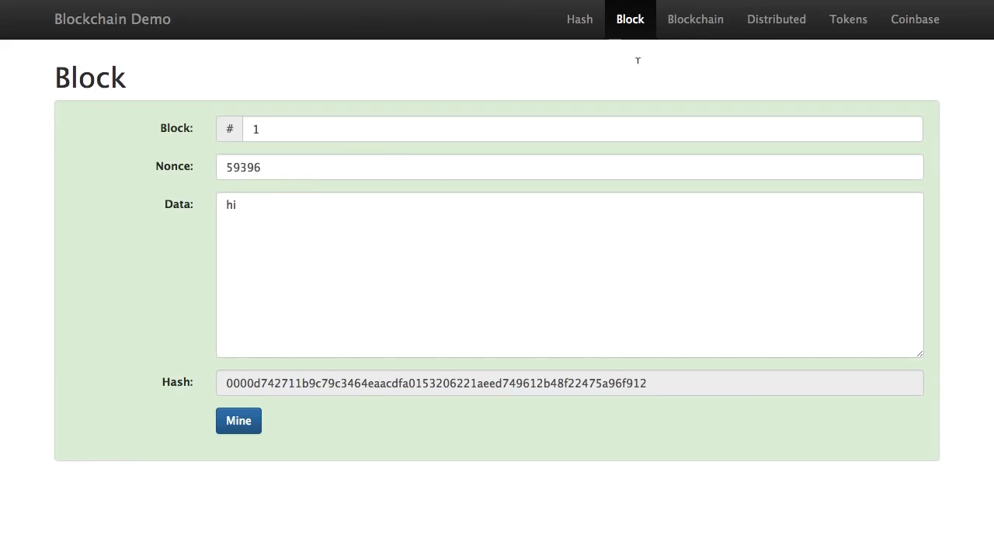
{"action": "left_click", "coordinate": [693, 23]}
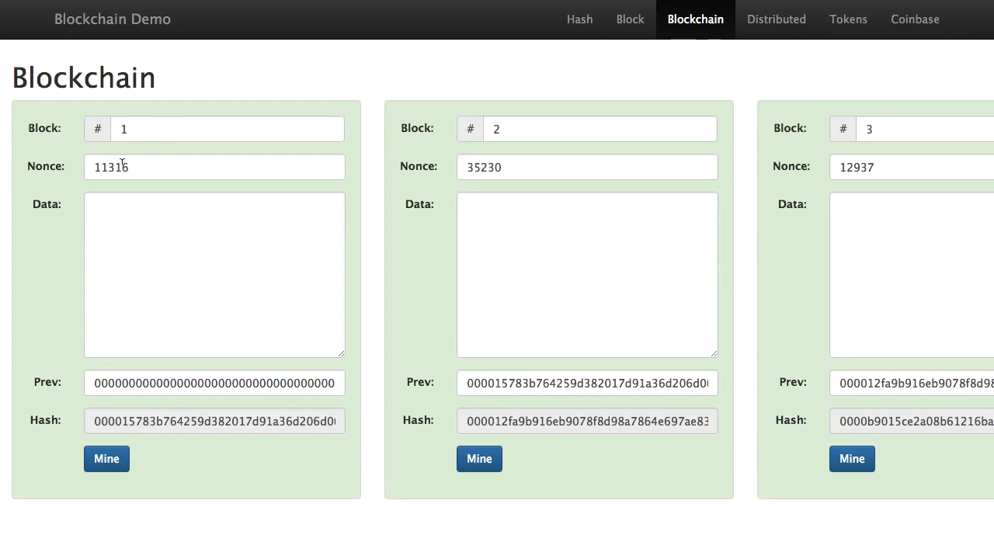
Look through blocks 1 to 5 of the chain, examining their block numbers, nonces and empty data
{"action": "left_click", "coordinate": [128, 212]}
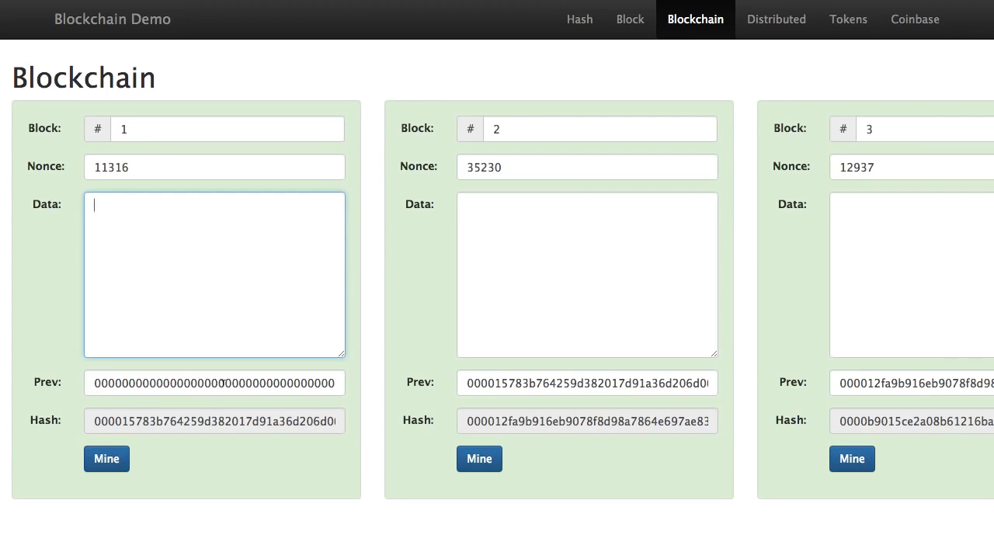
{"action": "scroll", "coordinate": [485, 126], "scroll_direction": "right", "scroll_amount": 2}
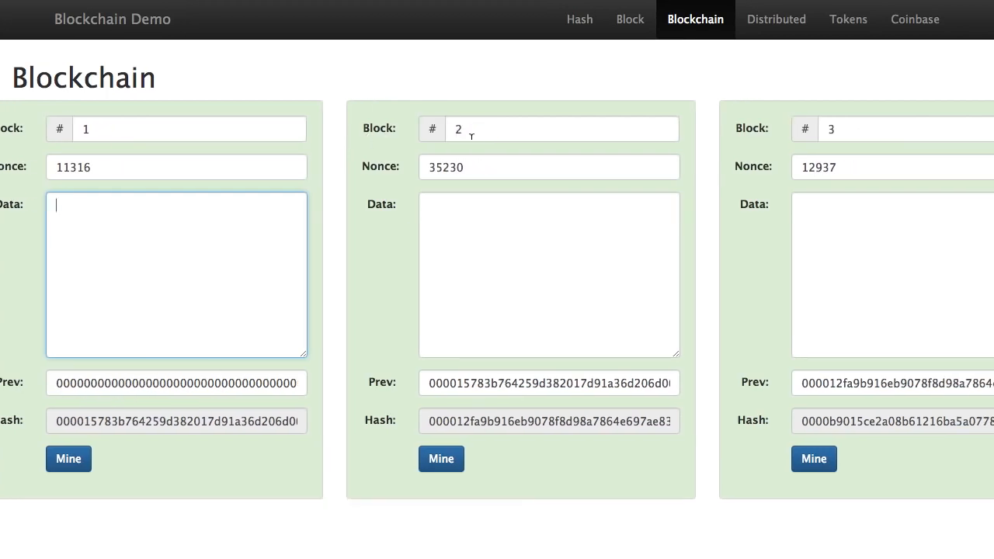
{"action": "left_click", "coordinate": [471, 135]}
{"action": "scroll", "coordinate": [592, 132], "scroll_direction": "right", "scroll_amount": 1}
{"action": "scroll", "coordinate": [592, 132], "scroll_direction": "right", "scroll_amount": 3}
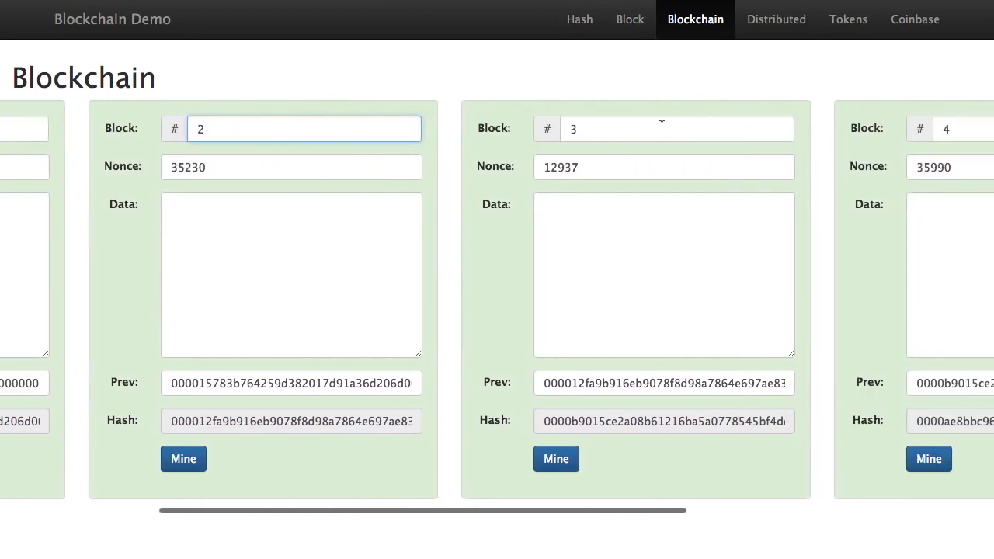
{"action": "left_click", "coordinate": [711, 127]}
{"action": "scroll", "coordinate": [730, 128], "scroll_direction": "right", "scroll_amount": 2}
{"action": "scroll", "coordinate": [757, 130], "scroll_direction": "right", "scroll_amount": 5}
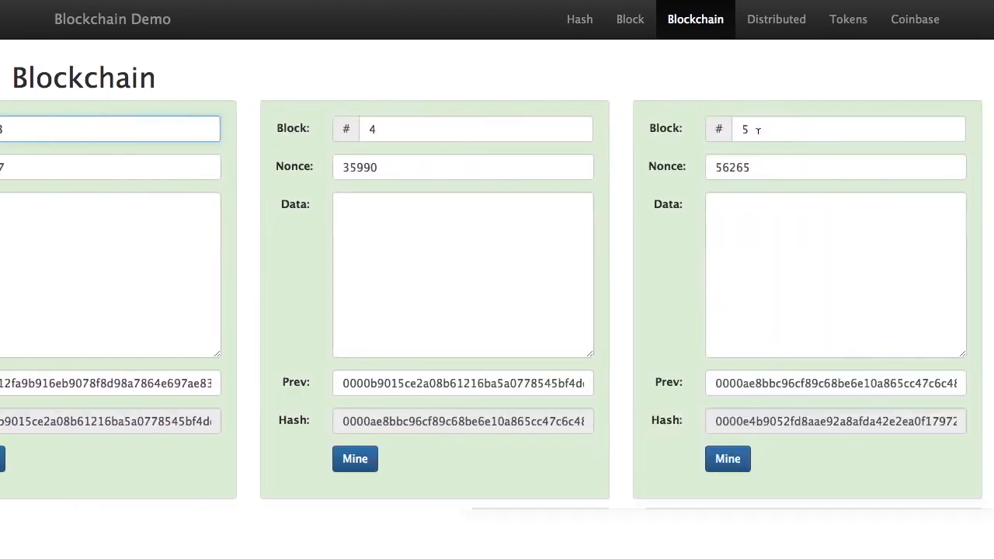
Compare the previous-hash value of each block with the preceding block's hash, from block 5 back to block 1
{"action": "double_click", "coordinate": [762, 382]}
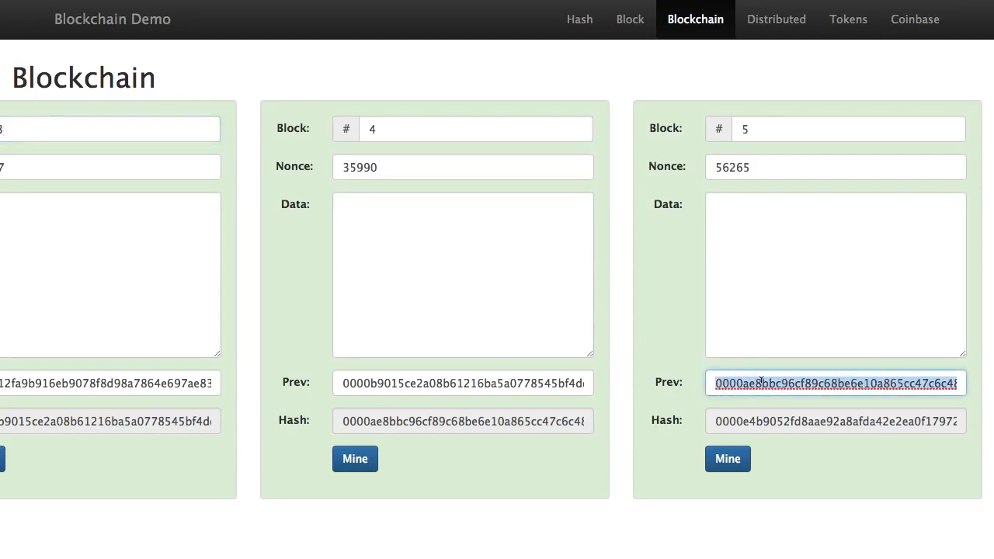
{"action": "left_click", "coordinate": [746, 383]}
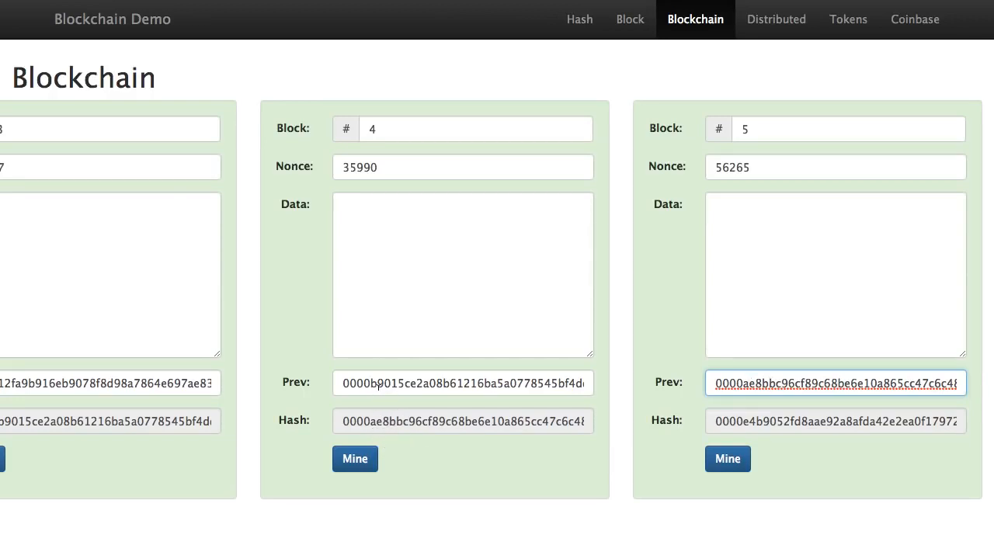
{"action": "scroll", "coordinate": [113, 436], "scroll_direction": "left", "scroll_amount": 4}
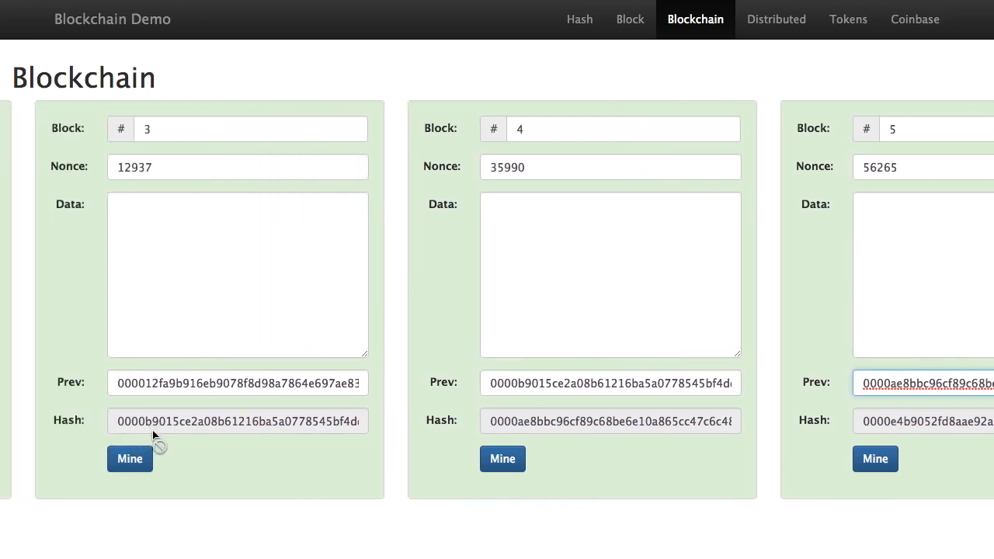
{"action": "scroll", "coordinate": [842, 360], "scroll_direction": "right", "scroll_amount": 4}
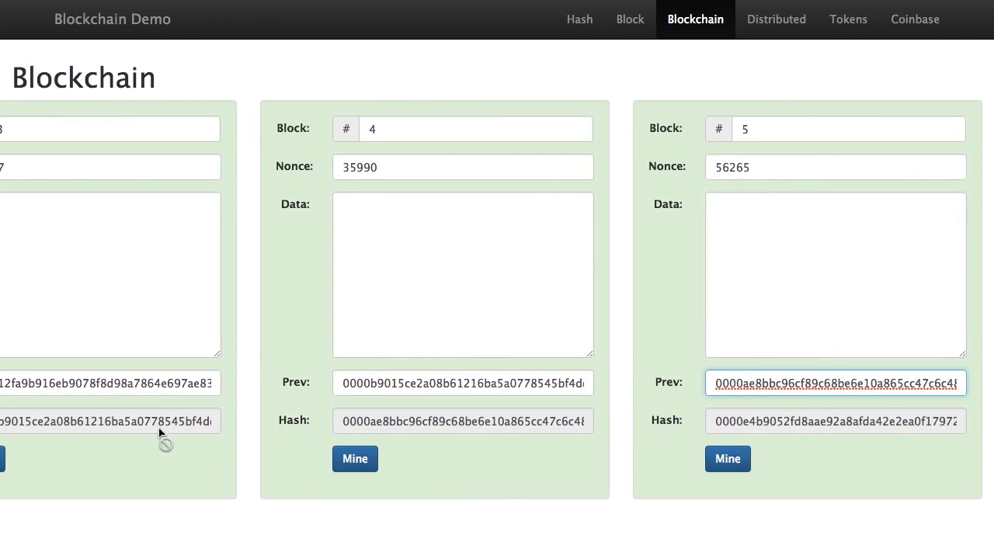
{"action": "scroll", "coordinate": [172, 158], "scroll_direction": "left", "scroll_amount": 10}
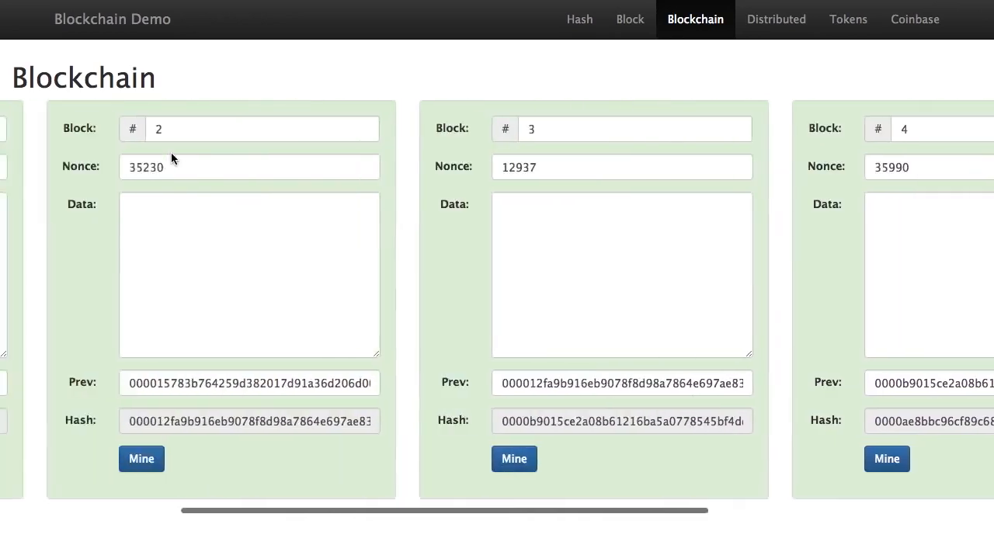
{"action": "scroll", "coordinate": [171, 158], "scroll_direction": "left", "scroll_amount": 2}
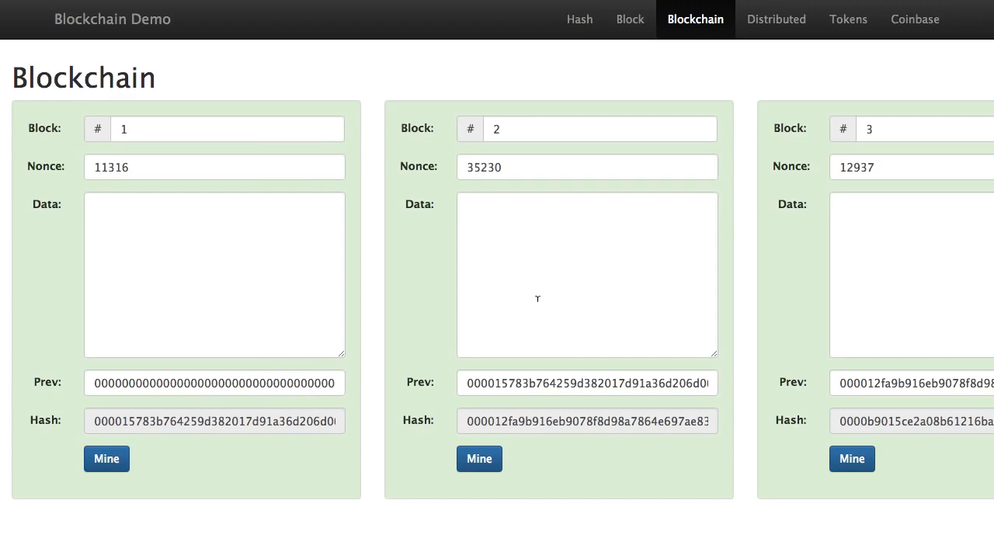
Try the data "hi" in block 5 and clear it again
{"action": "scroll", "coordinate": [767, 119], "scroll_direction": "right", "scroll_amount": 11}
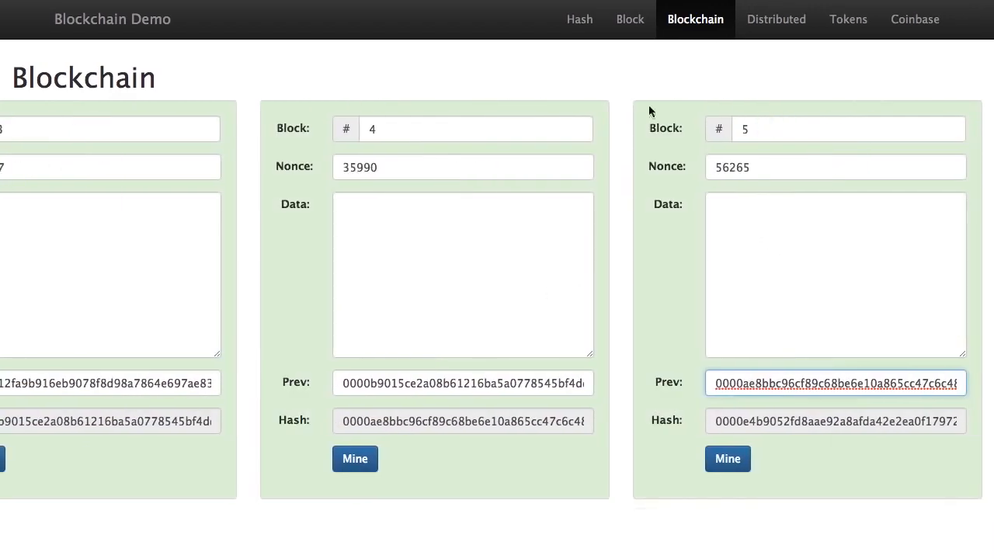
{"action": "left_click", "coordinate": [749, 227]}
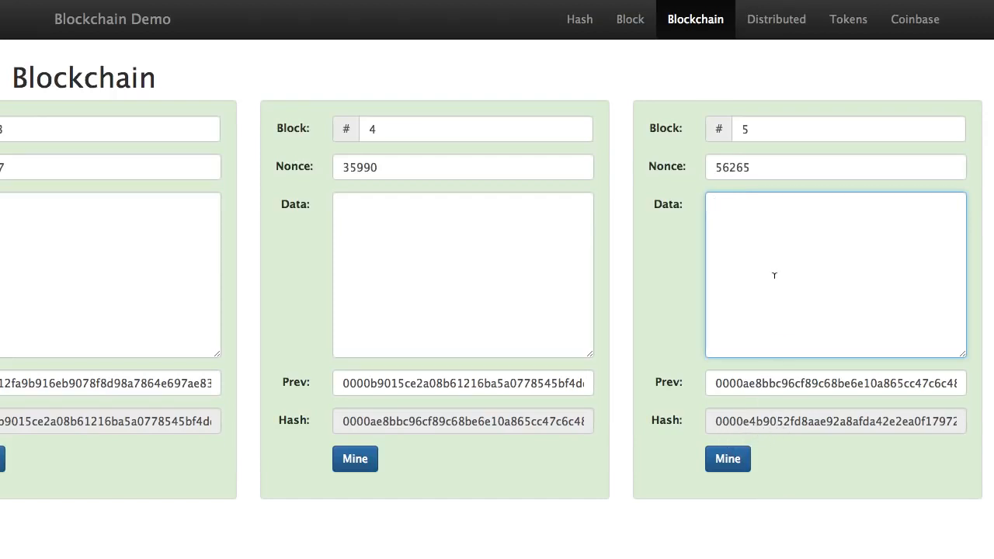
{"action": "type", "text": "hi"}
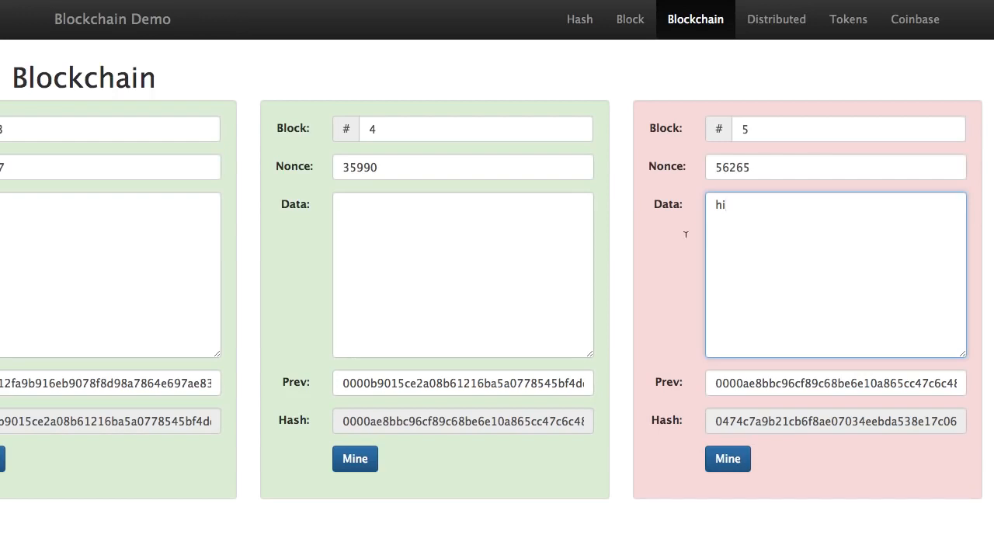
{"action": "key", "text": "BackSpace"}
{"action": "key", "text": "BackSpace"}
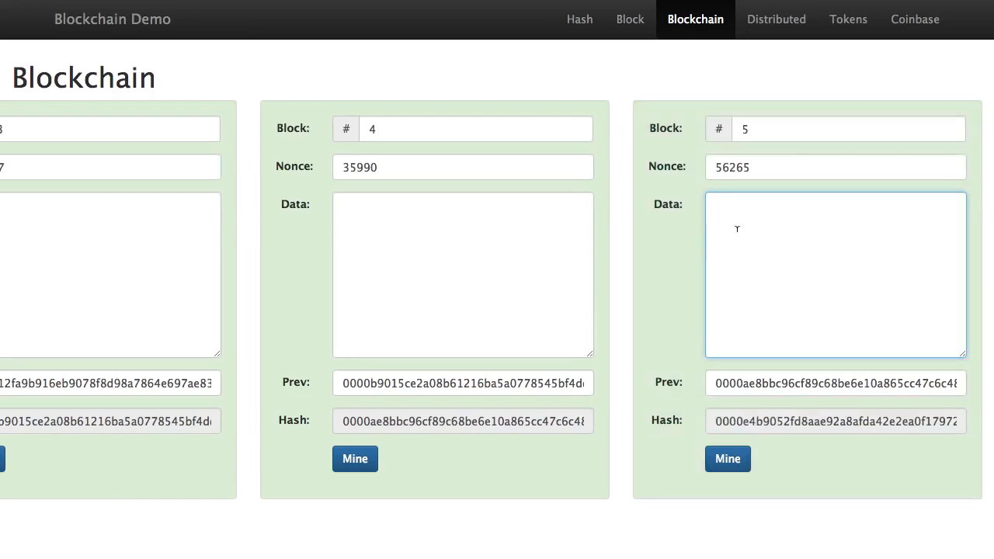
Enter "hi" temporarily as the data of block 4, then remove it
{"action": "left_click", "coordinate": [365, 220]}
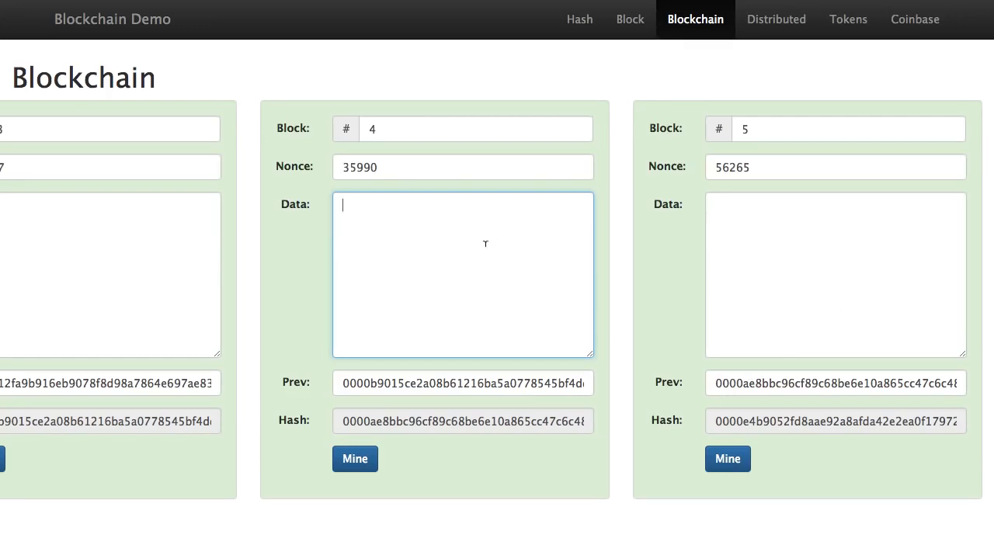
{"action": "type", "text": "hi"}
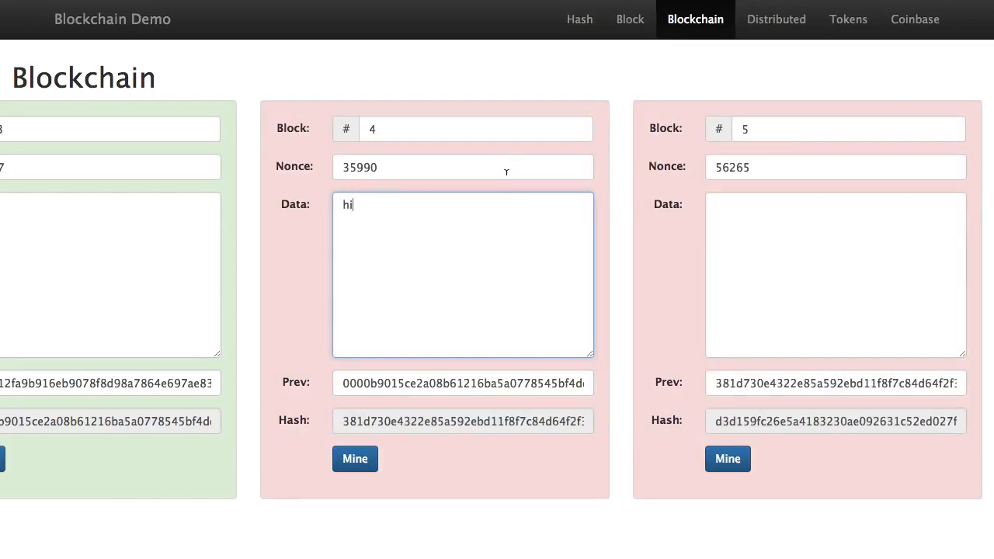
{"action": "key", "text": "BackSpace"}
{"action": "key", "text": "BackSpace"}
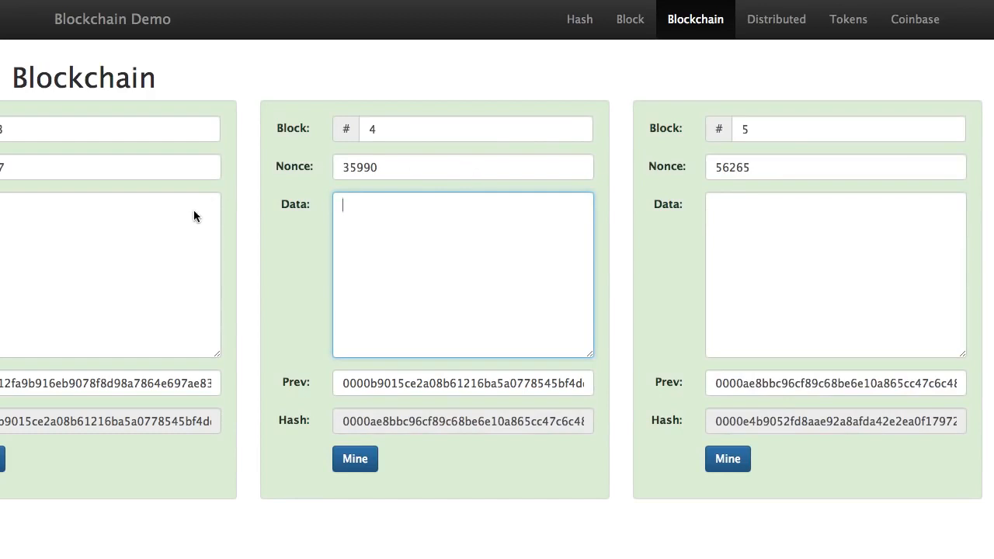
Try the data "hi" in block 3, examine its effect on the neighbouring blocks, and clear the data
{"action": "scroll", "coordinate": [193, 210], "scroll_direction": "left", "scroll_amount": 5}
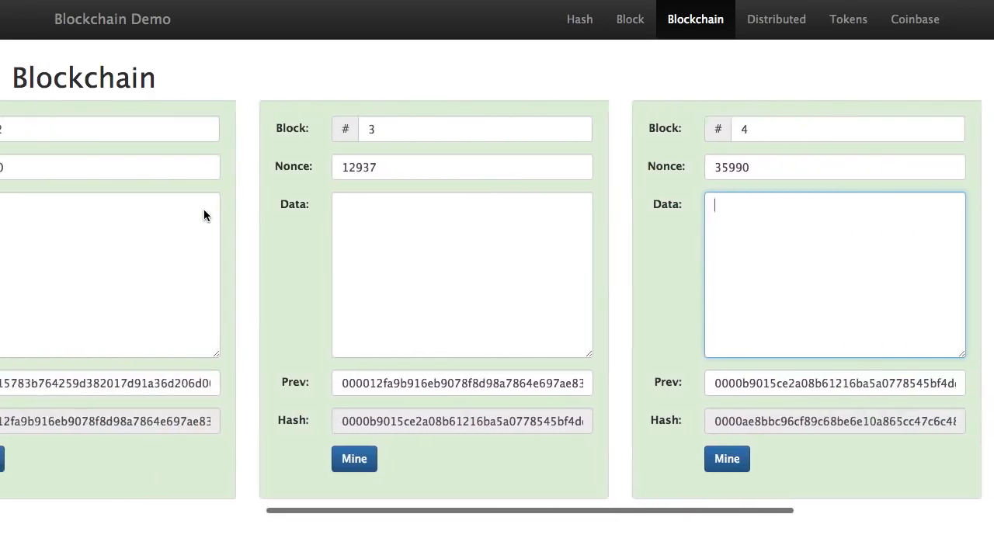
{"action": "left_click", "coordinate": [399, 249]}
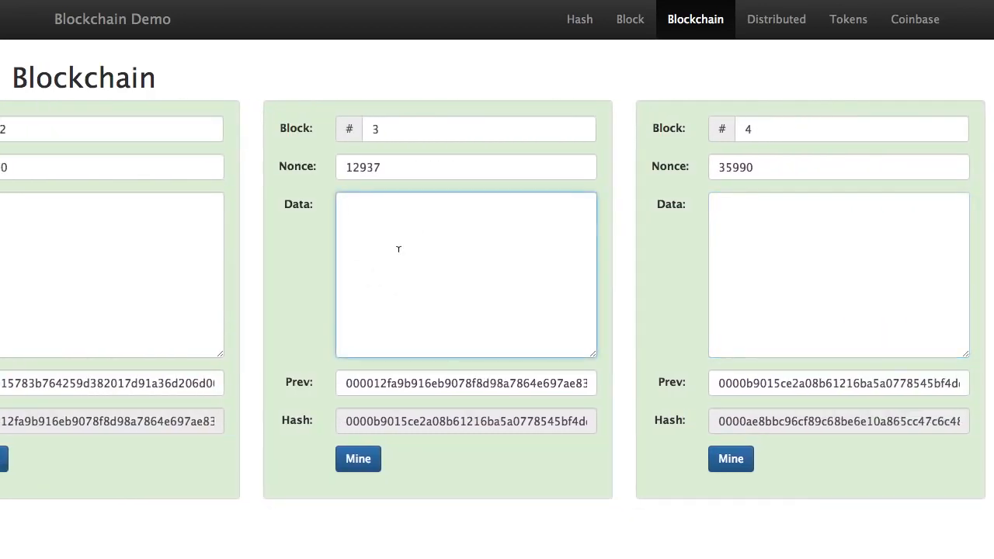
{"action": "type", "text": "hi"}
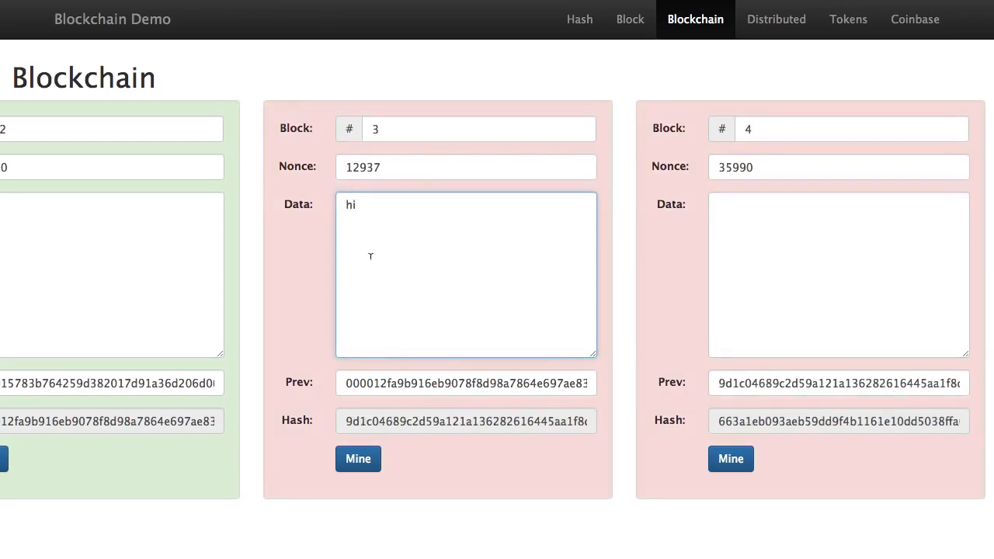
{"action": "scroll", "coordinate": [695, 345], "scroll_direction": "right", "scroll_amount": 5}
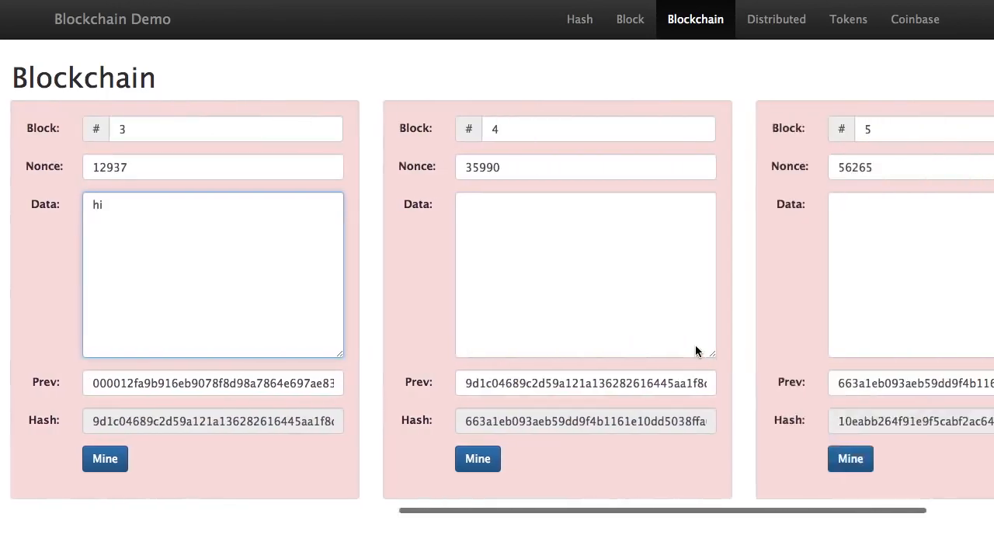
{"action": "scroll", "coordinate": [317, 288], "scroll_direction": "left", "scroll_amount": 10}
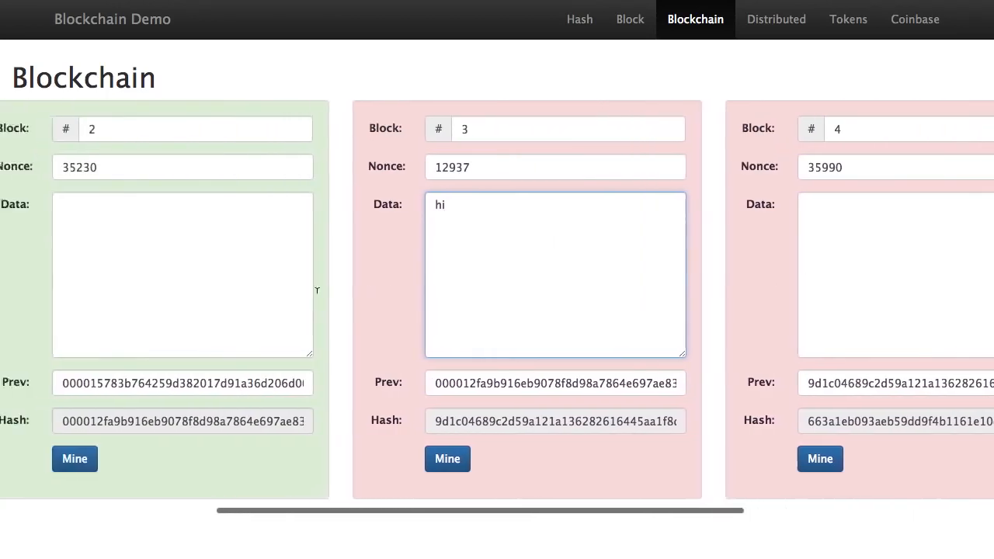
{"action": "scroll", "coordinate": [595, 306], "scroll_direction": "right", "scroll_amount": 5}
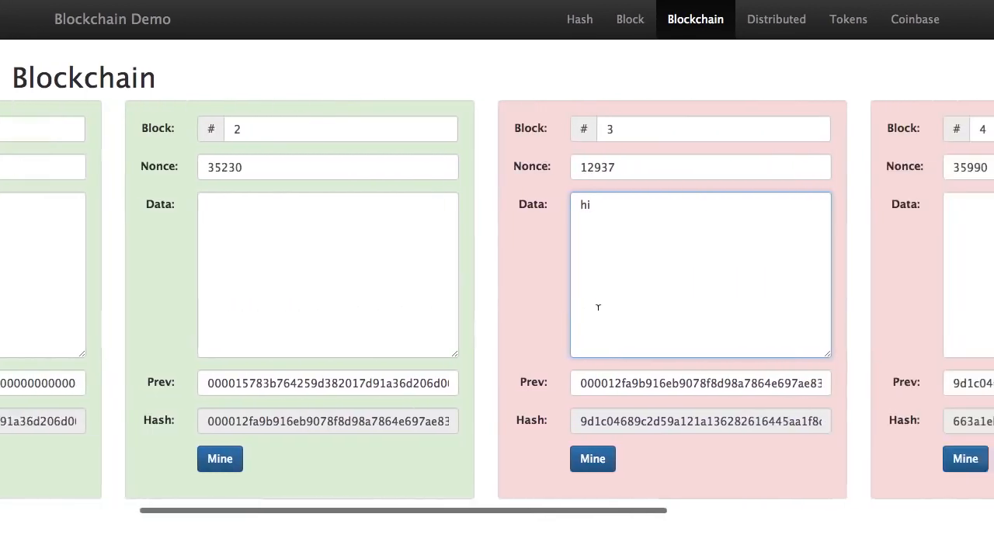
{"action": "scroll", "coordinate": [632, 284], "scroll_direction": "right", "scroll_amount": 4}
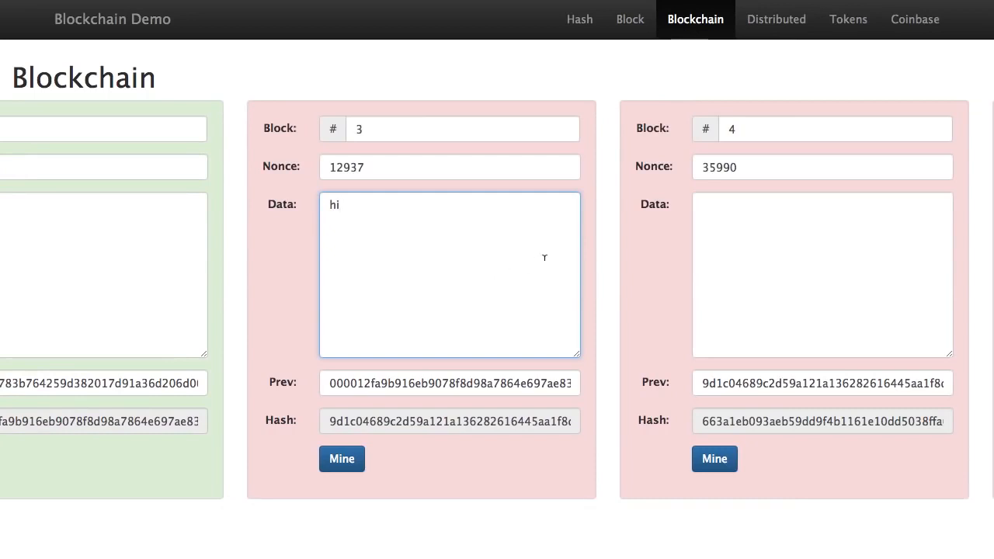
{"action": "key", "text": "BackSpace"}
{"action": "key", "text": "BackSpace"}
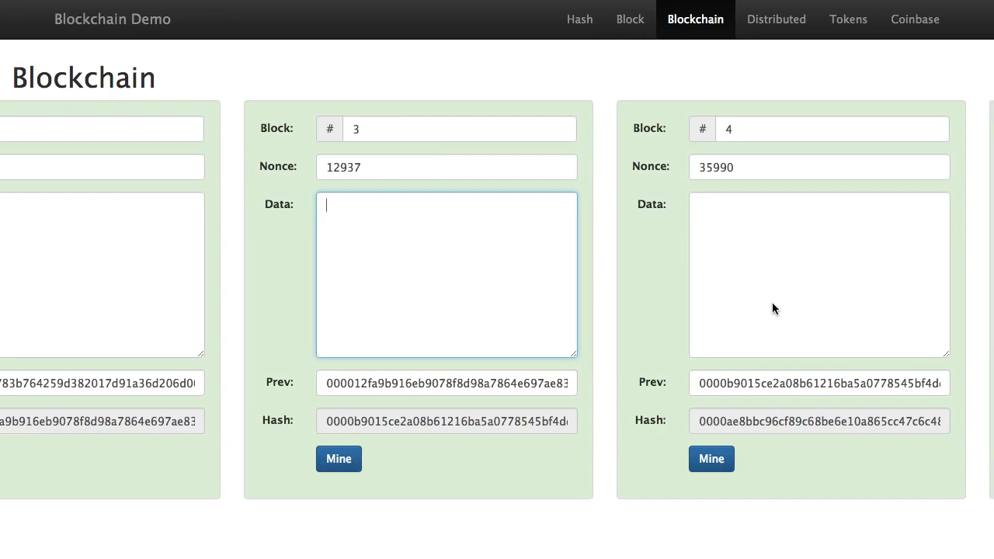
Enter "hi" as the data of block 5 and mine that block
{"action": "scroll", "coordinate": [772, 302], "scroll_direction": "right", "scroll_amount": 7}
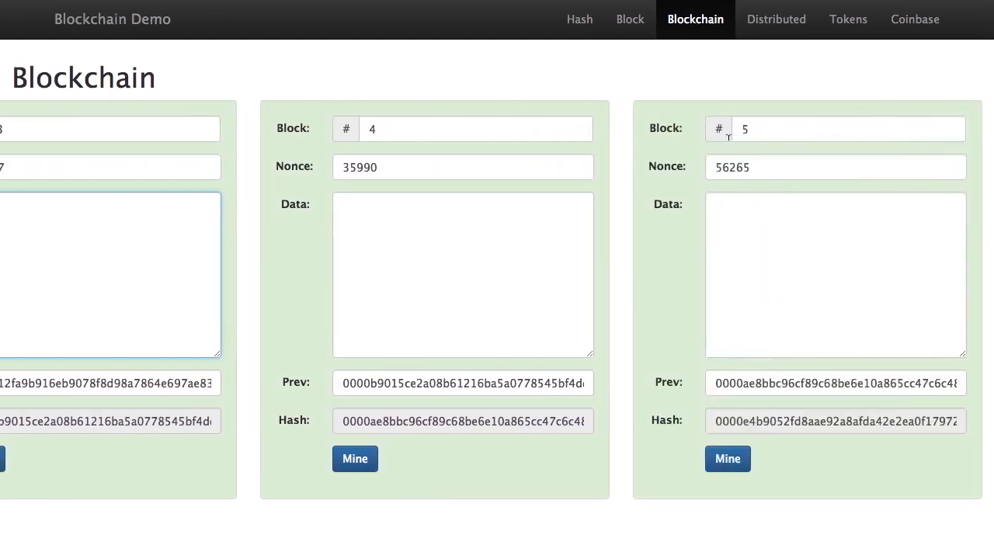
{"action": "left_click", "coordinate": [751, 241]}
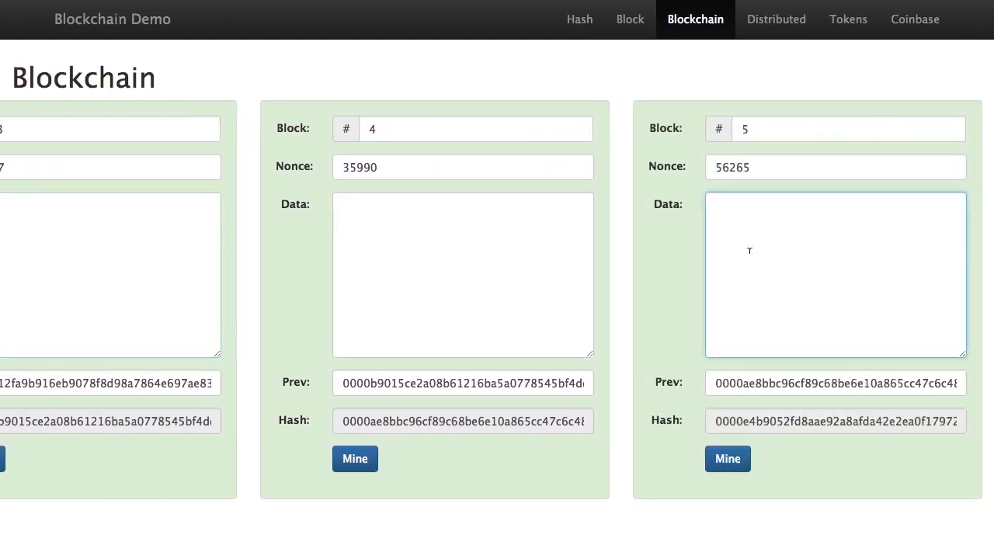
{"action": "type", "text": "hi"}
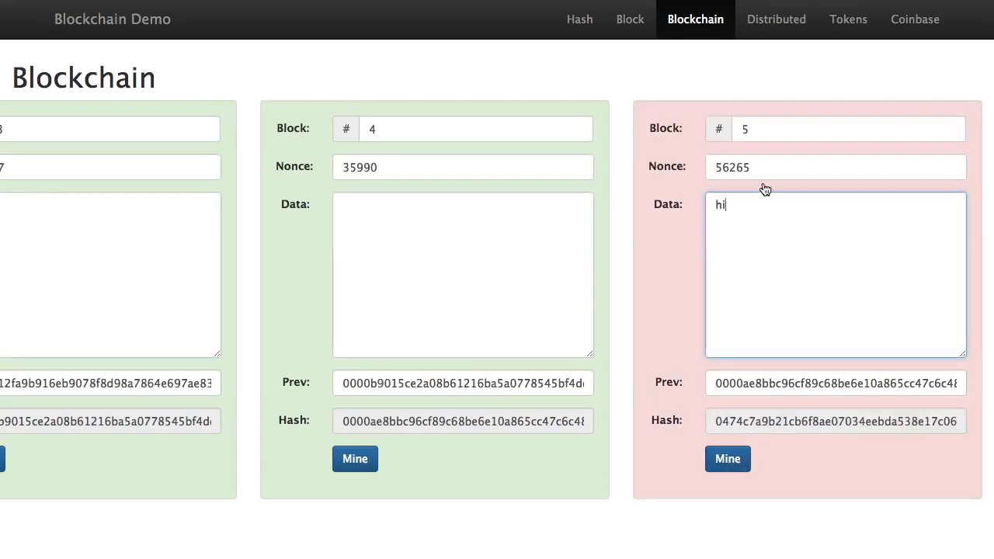
{"action": "left_click", "coordinate": [715, 463]}
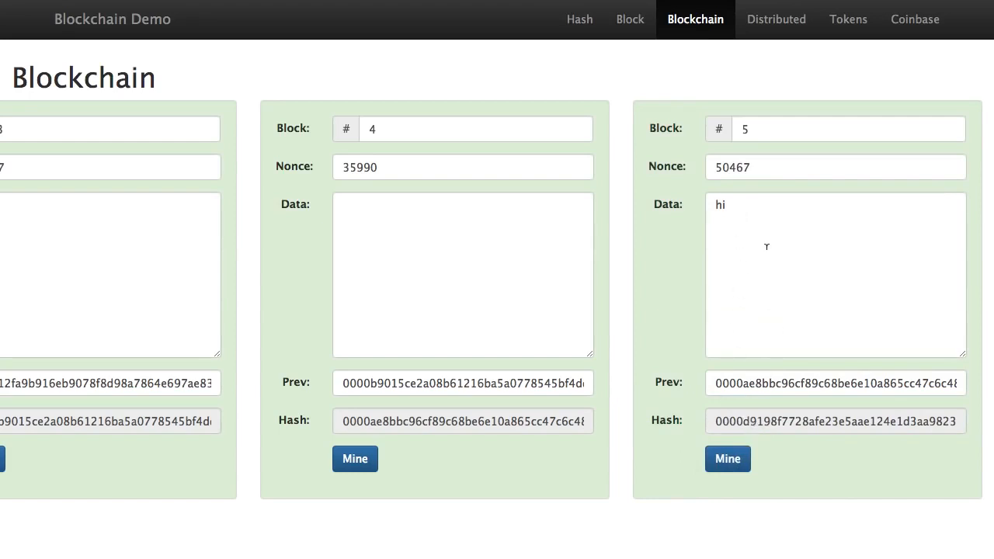
Change the data of block 3 to "hi" and mine that block
{"action": "left_click", "coordinate": [213, 260]}
{"action": "scroll", "coordinate": [214, 260], "scroll_direction": "left", "scroll_amount": 4}
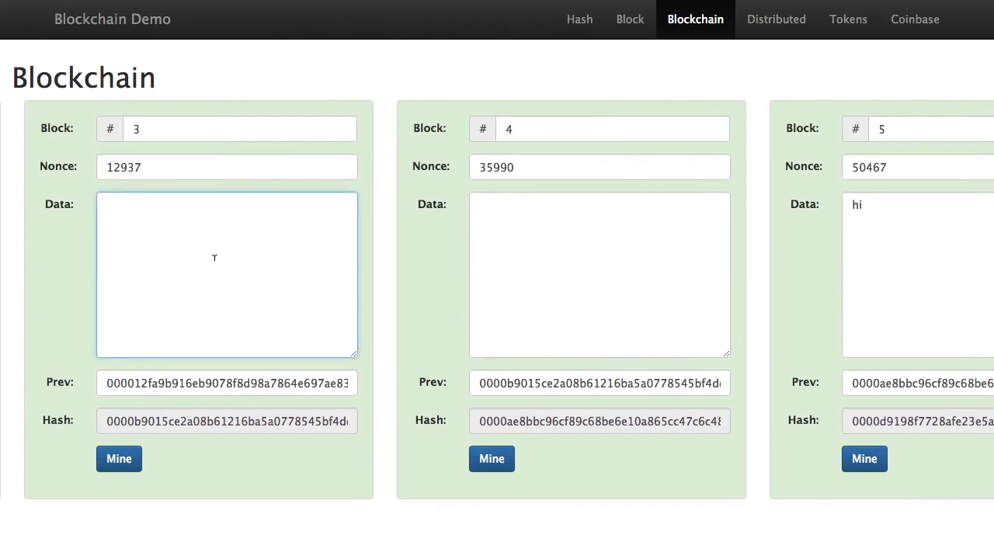
{"action": "type", "text": "hi"}
{"action": "scroll", "coordinate": [213, 254], "scroll_direction": "left", "scroll_amount": 3}
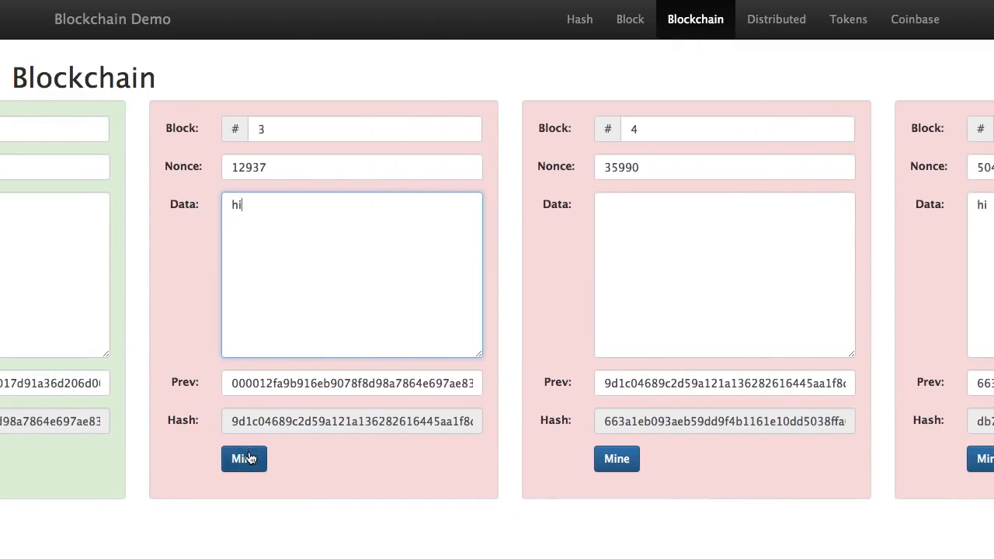
{"action": "left_click", "coordinate": [250, 458]}
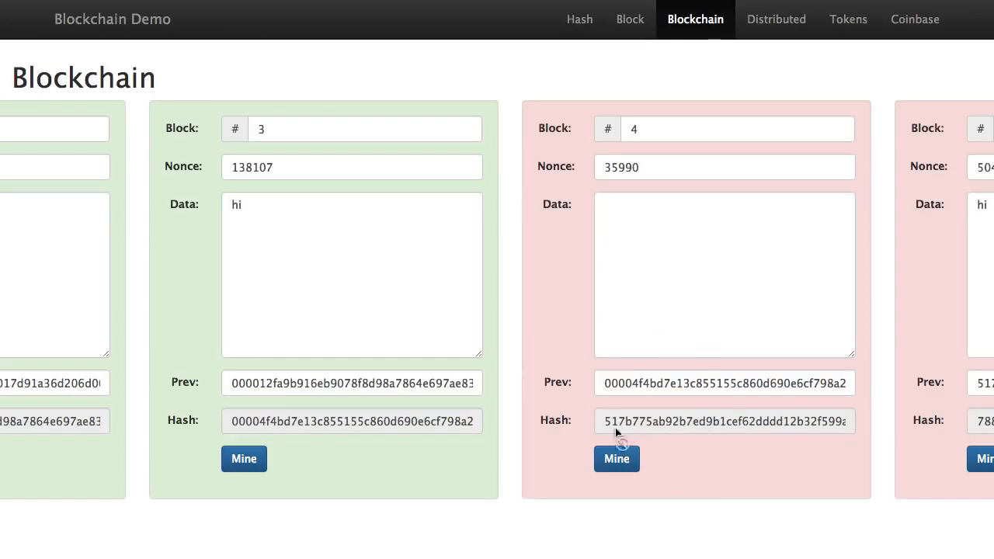
Re-mine block 4 with its data left empty, followed by block 5 with the data "hi"
{"action": "left_click", "coordinate": [606, 462]}
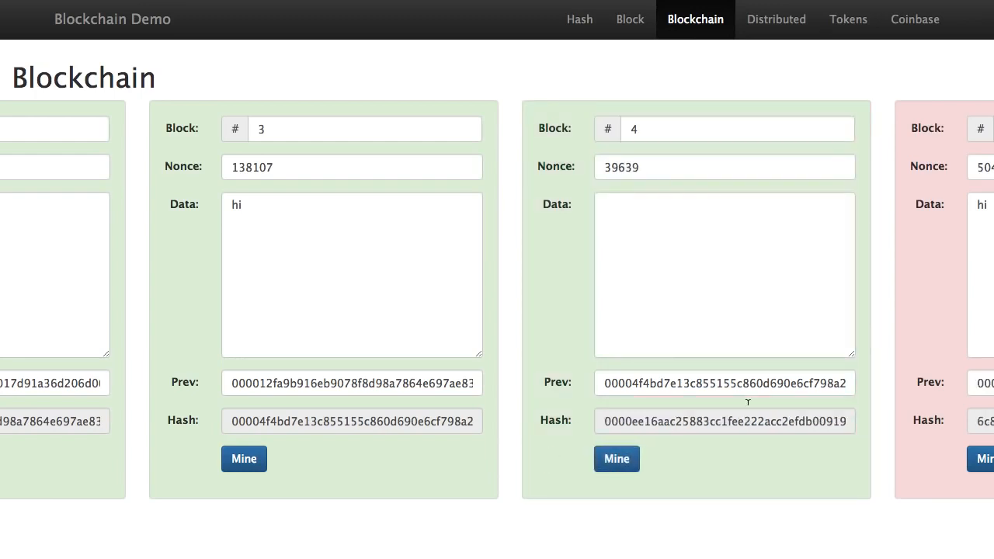
{"action": "scroll", "coordinate": [748, 402], "scroll_direction": "right", "scroll_amount": 5}
{"action": "left_click", "coordinate": [738, 461]}
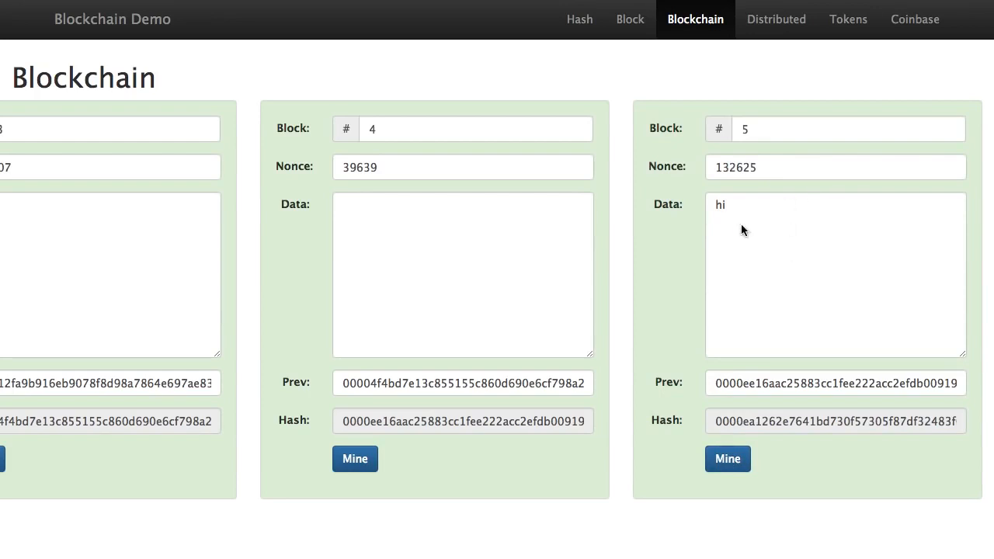
{"action": "scroll", "coordinate": [508, 264], "scroll_direction": "left", "scroll_amount": 10}
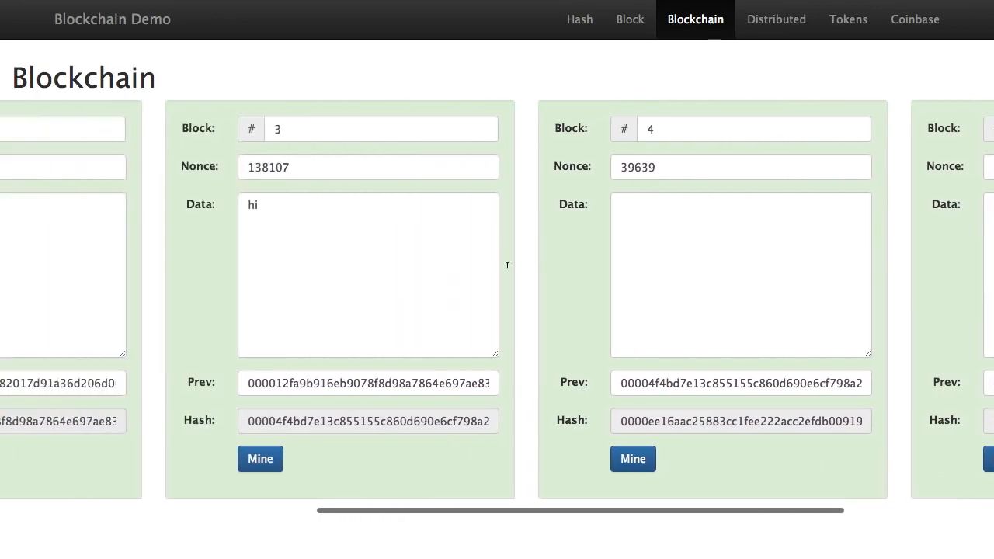
Try the data "d" in block 2, examine its effect on all the other blocks of the chain, and clear the data
{"action": "left_click", "coordinate": [193, 237]}
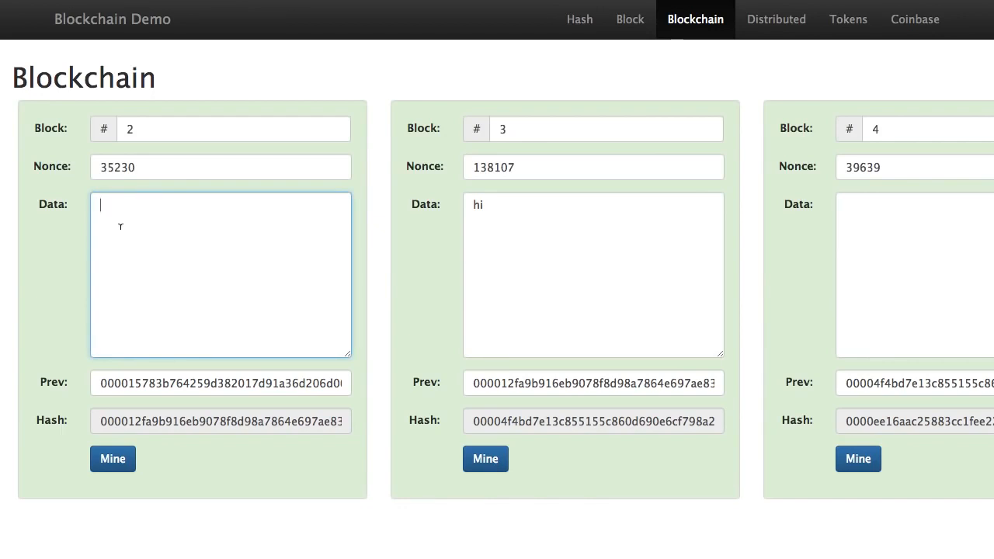
{"action": "type", "text": "d"}
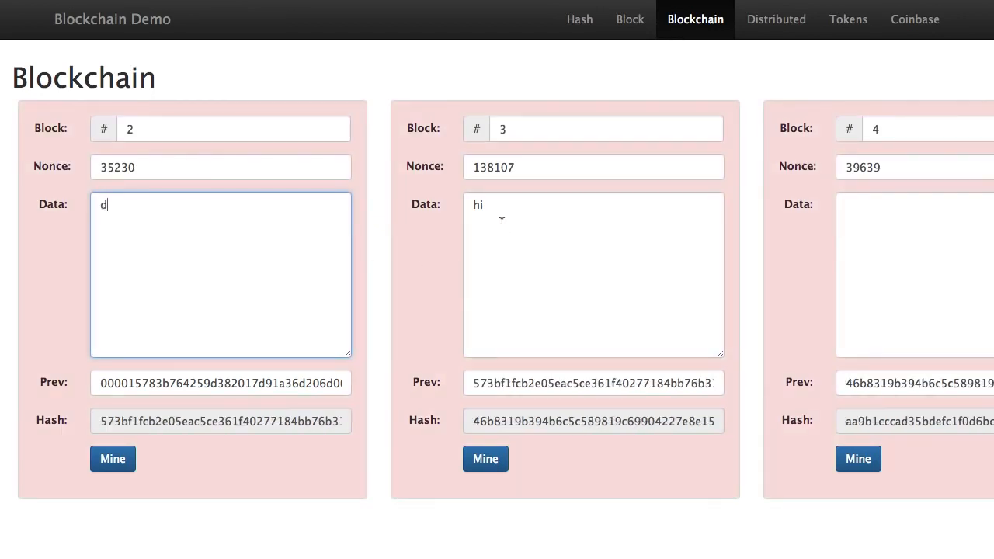
{"action": "scroll", "coordinate": [826, 264], "scroll_direction": "right", "scroll_amount": 10}
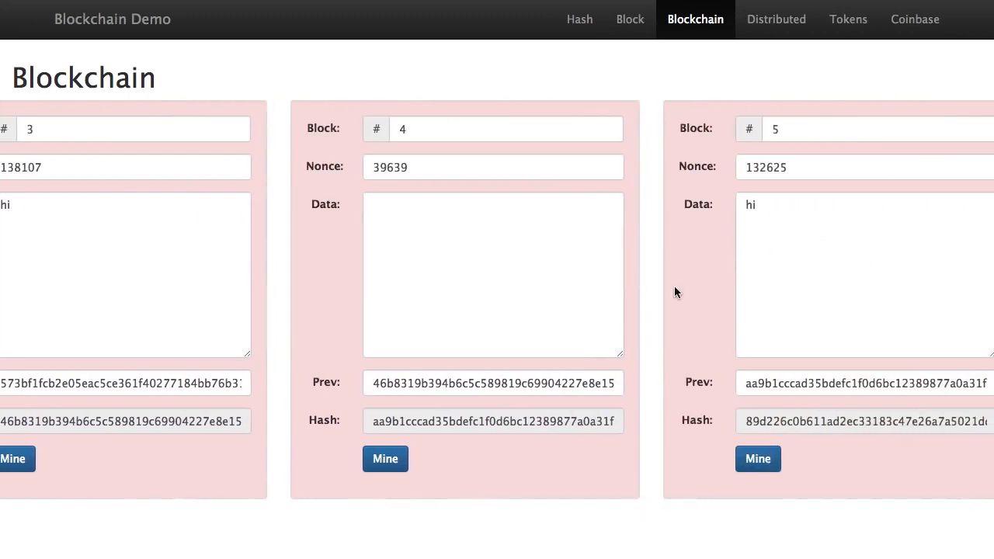
{"action": "scroll", "coordinate": [675, 292], "scroll_direction": "left", "scroll_amount": 15}
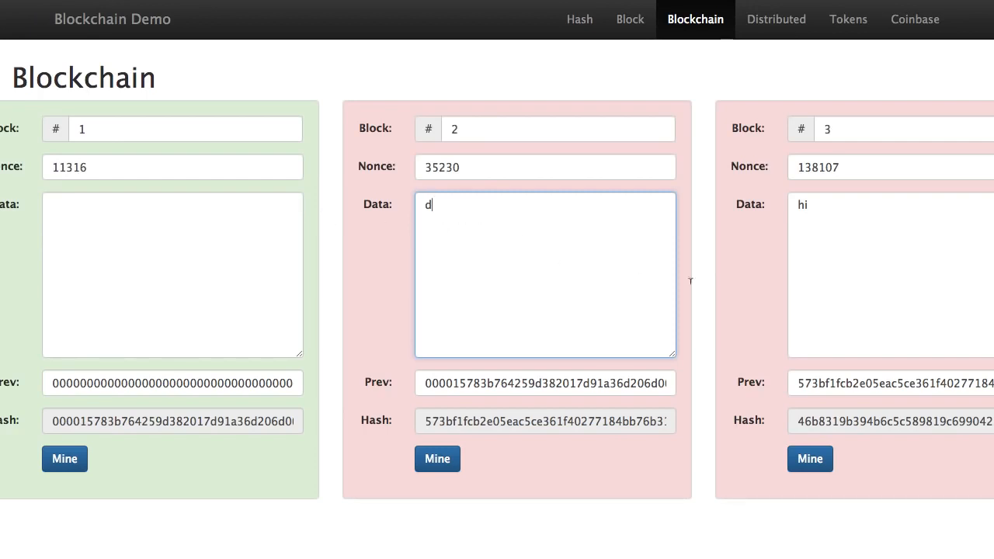
{"action": "scroll", "coordinate": [850, 311], "scroll_direction": "right", "scroll_amount": 10}
{"action": "scroll", "coordinate": [850, 312], "scroll_direction": "left", "scroll_amount": 5}
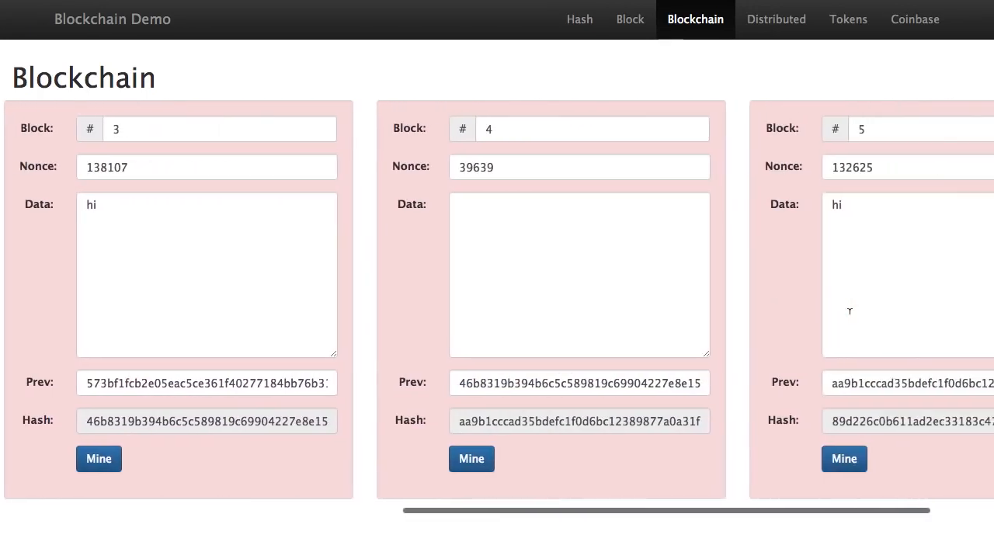
{"action": "scroll", "coordinate": [850, 312], "scroll_direction": "left", "scroll_amount": 3}
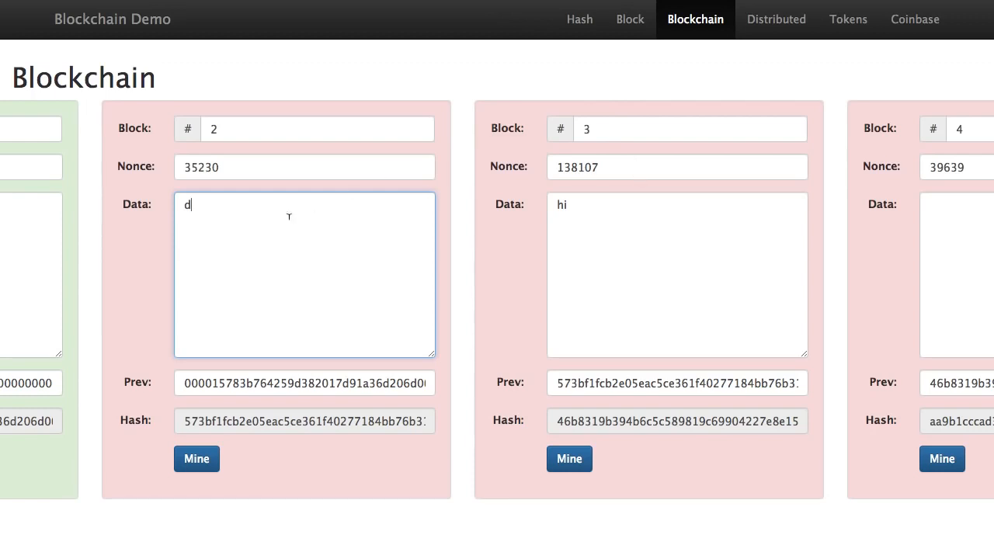
{"action": "key", "text": "BackSpace"}
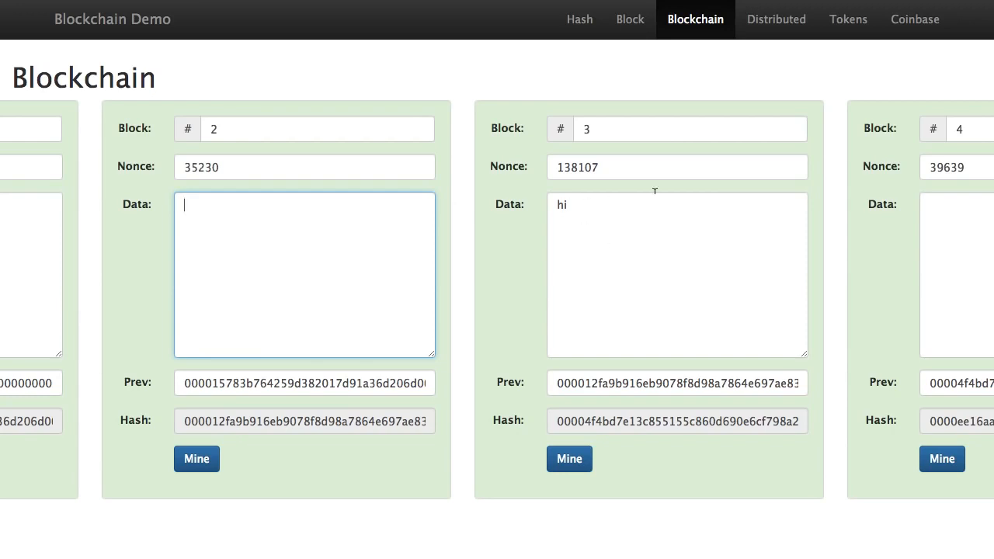
{"action": "scroll", "coordinate": [654, 190], "scroll_direction": "right", "scroll_amount": 5}
{"action": "left_click", "coordinate": [171, 206]}
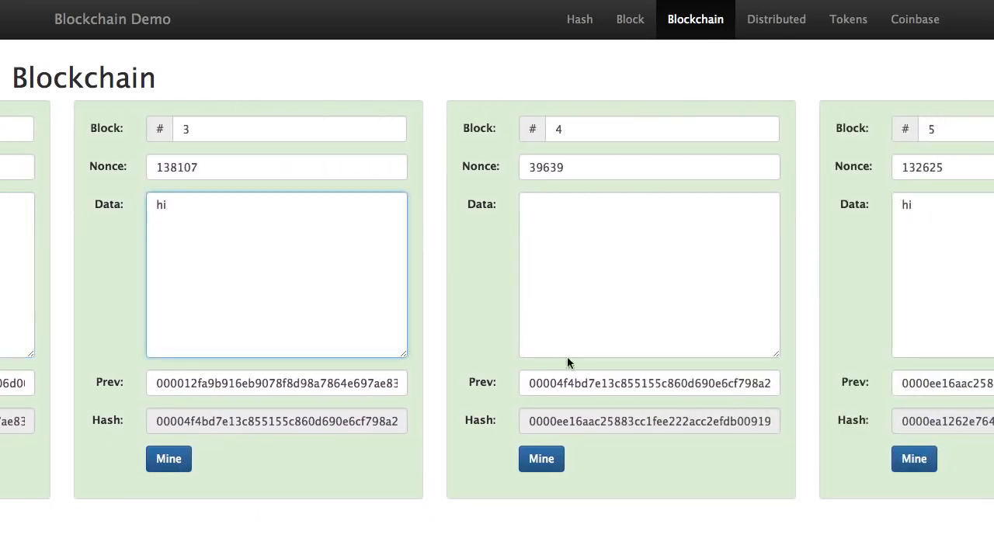
{"action": "scroll", "coordinate": [744, 283], "scroll_direction": "right", "scroll_amount": 3}
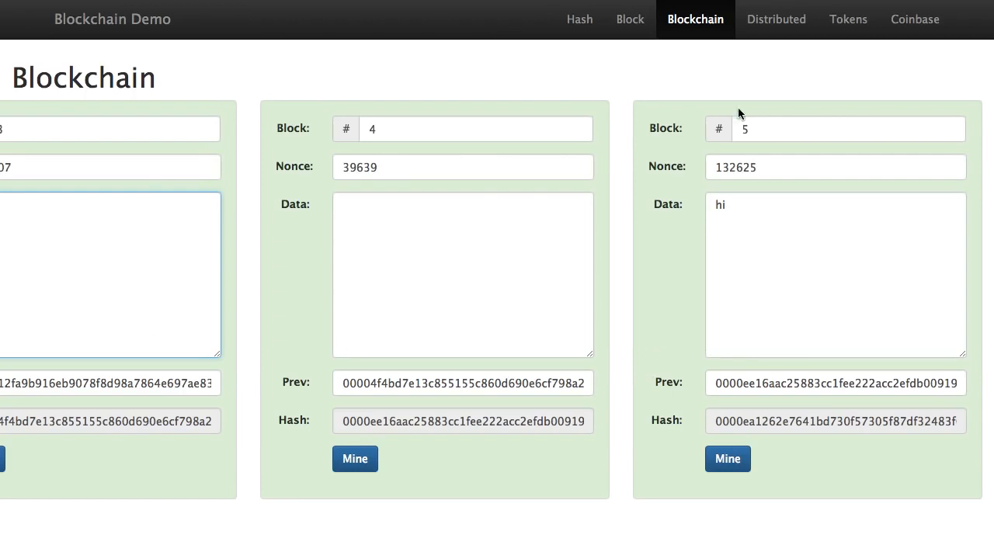
Open the distributed blockchain demo and look through the five-block chains of Peer A, Peer B and Peer C
{"action": "left_click", "coordinate": [777, 21]}
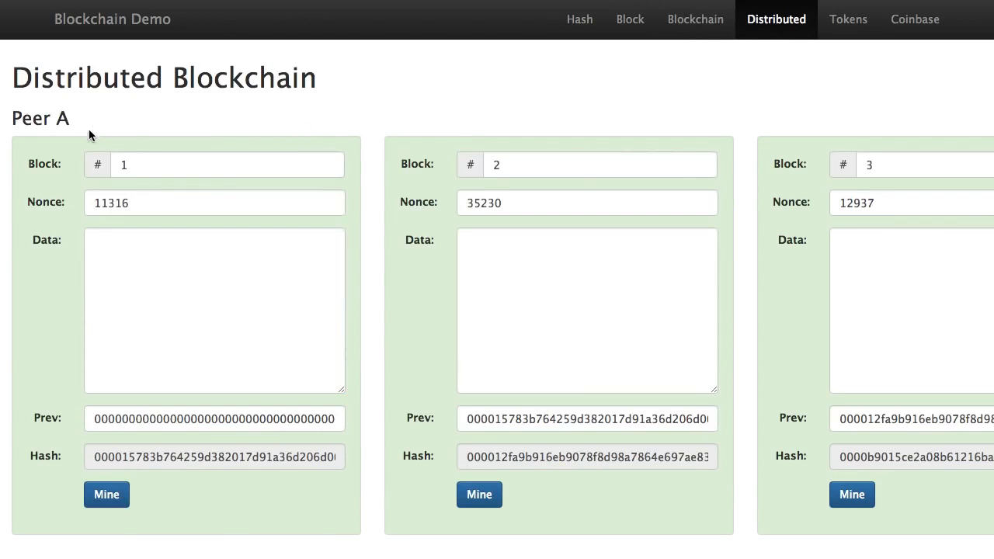
{"action": "scroll", "coordinate": [394, 267], "scroll_direction": "right", "scroll_amount": 10}
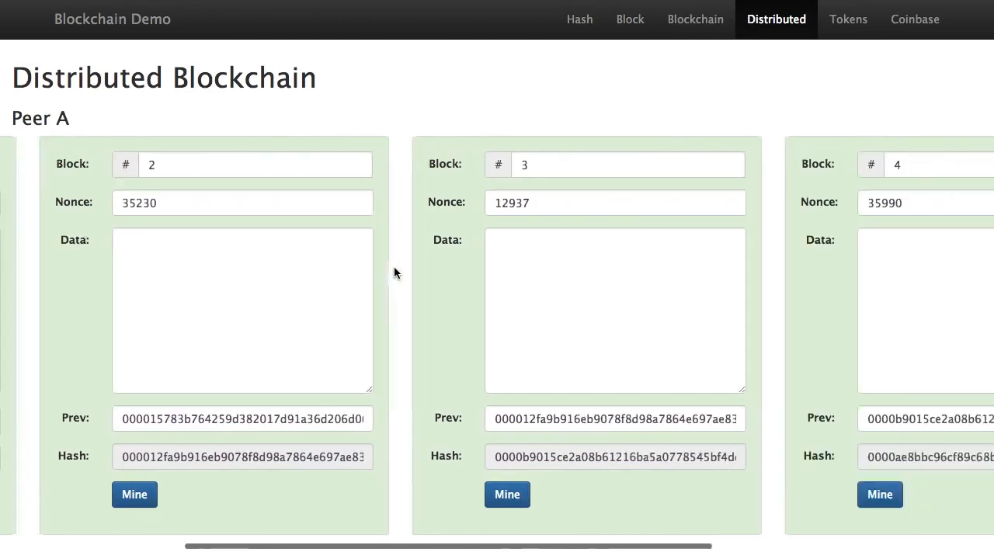
{"action": "scroll", "coordinate": [392, 272], "scroll_direction": "right", "scroll_amount": 2}
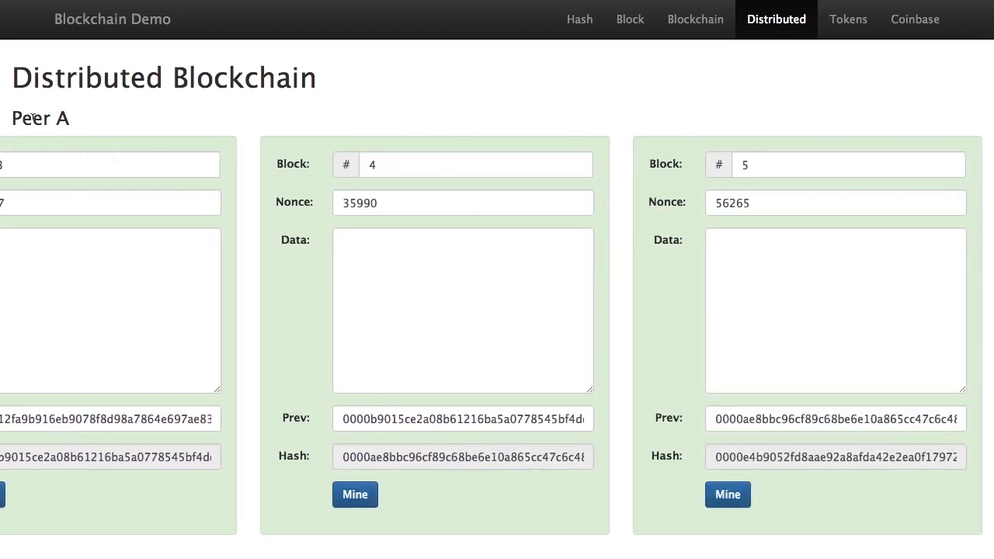
{"action": "scroll", "coordinate": [122, 207], "scroll_direction": "down", "scroll_amount": 5}
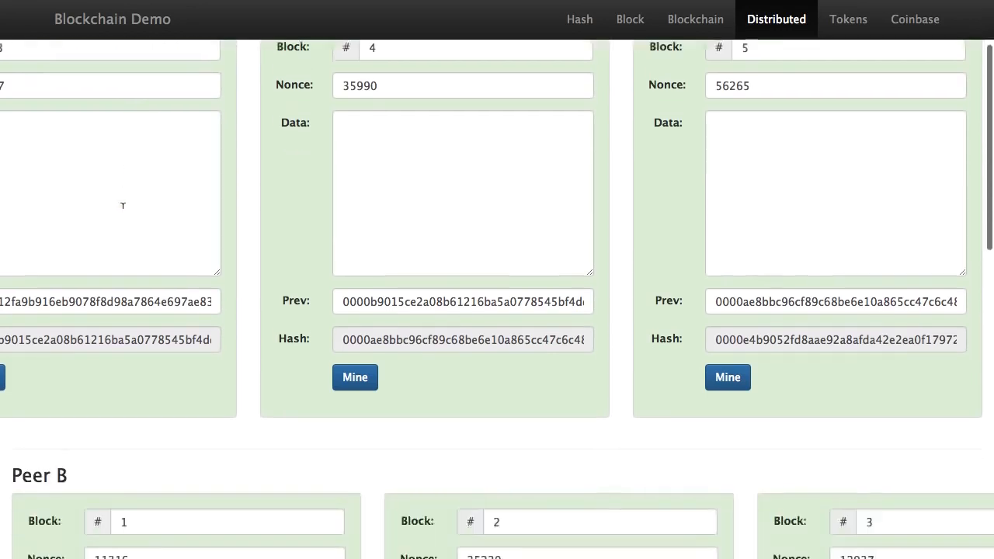
{"action": "scroll", "coordinate": [122, 206], "scroll_direction": "down", "scroll_amount": 3}
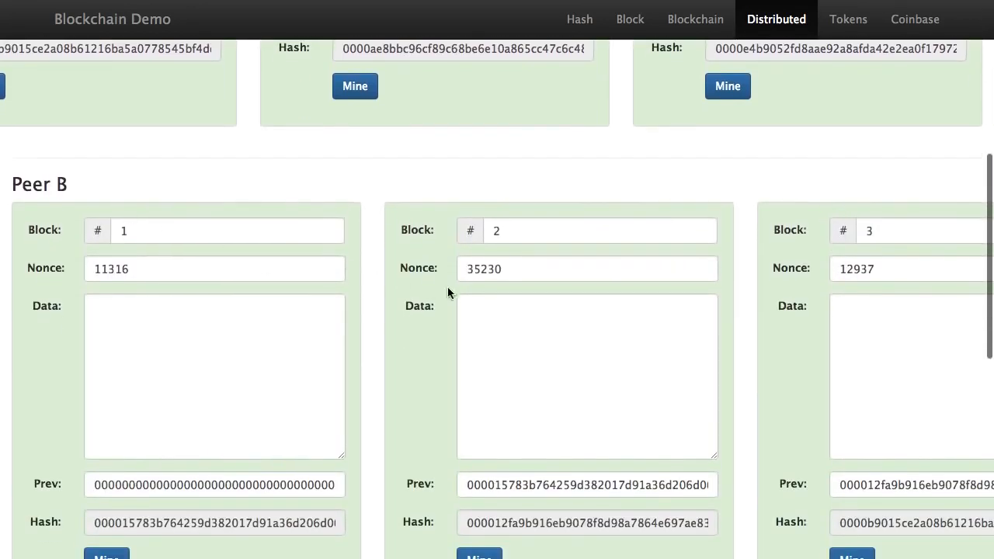
{"action": "scroll", "coordinate": [447, 292], "scroll_direction": "right", "scroll_amount": 10}
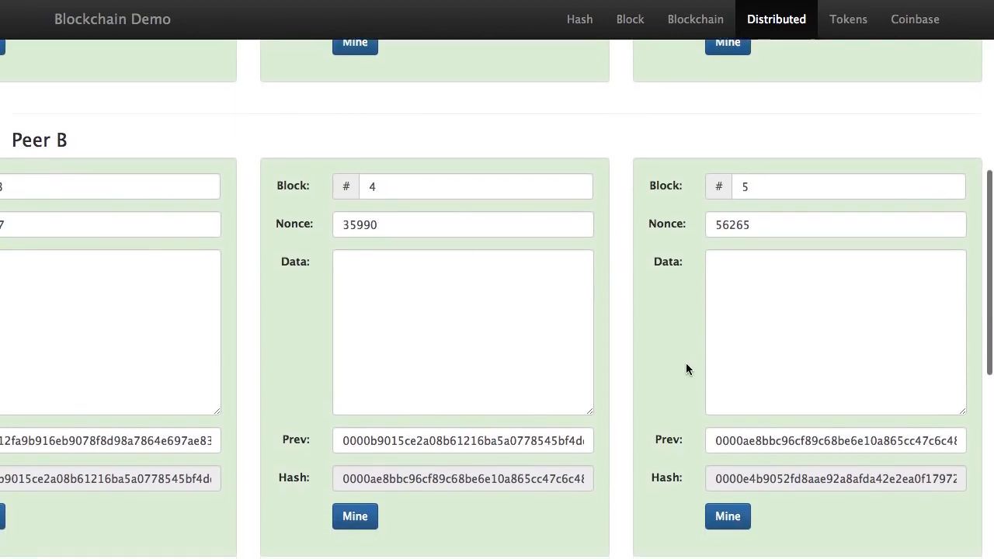
{"action": "scroll", "coordinate": [686, 362], "scroll_direction": "down", "scroll_amount": 5}
{"action": "scroll", "coordinate": [685, 363], "scroll_direction": "down", "scroll_amount": 3}
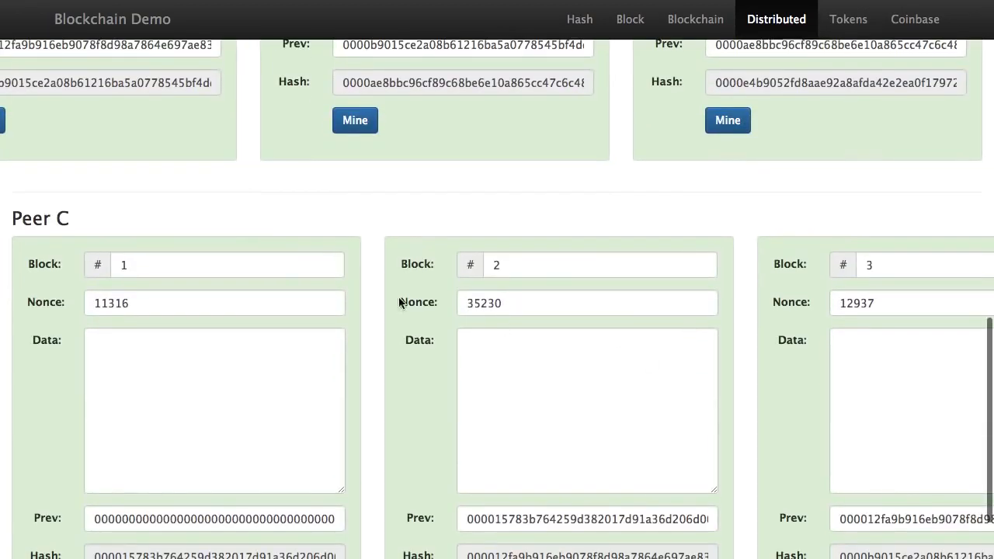
{"action": "scroll", "coordinate": [400, 288], "scroll_direction": "right", "scroll_amount": 10}
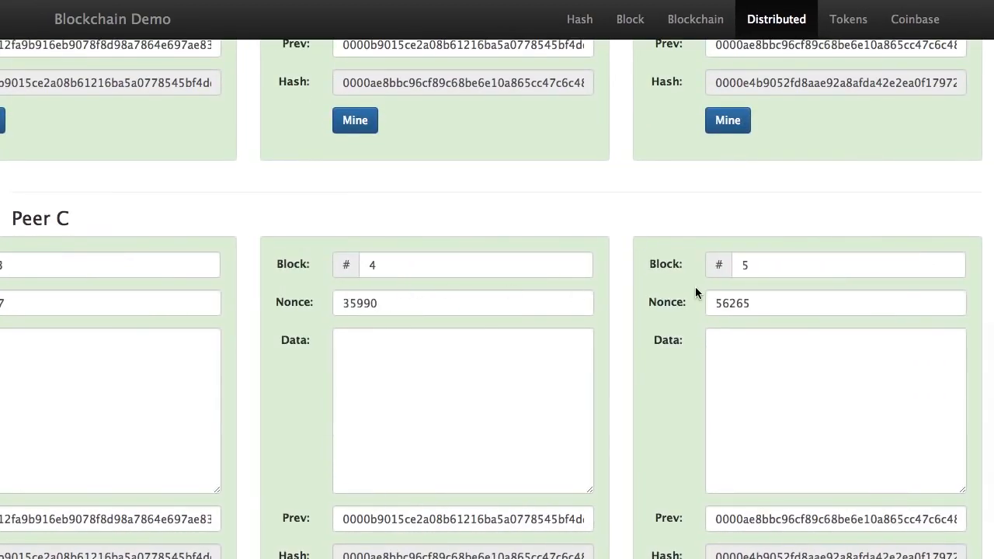
Compare the hash of block 5 across Peer A, Peer B and Peer C
{"action": "scroll", "coordinate": [695, 286], "scroll_direction": "up", "scroll_amount": 8}
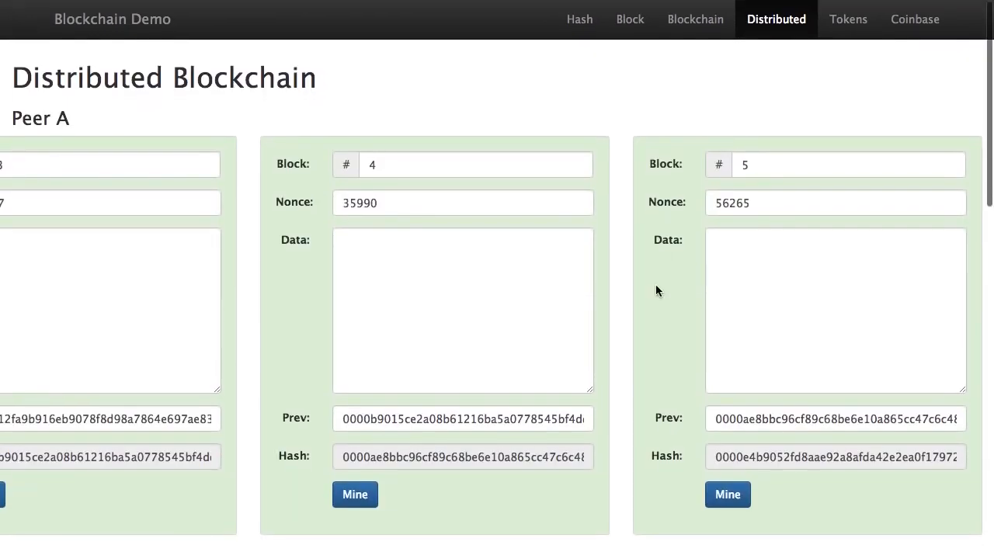
{"action": "scroll", "coordinate": [656, 291], "scroll_direction": "down", "scroll_amount": 4}
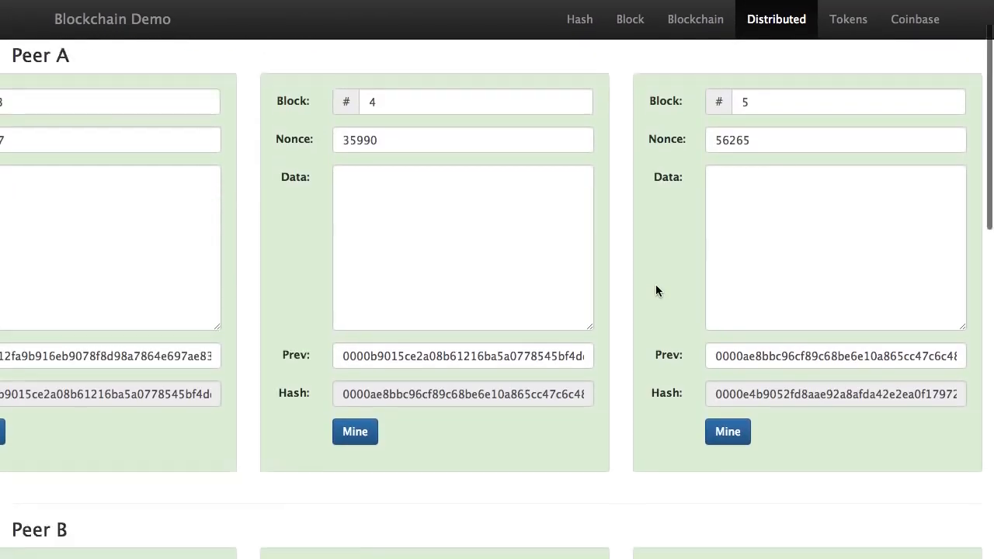
{"action": "scroll", "coordinate": [655, 292], "scroll_direction": "up", "scroll_amount": 3}
{"action": "scroll", "coordinate": [655, 291], "scroll_direction": "up", "scroll_amount": 2}
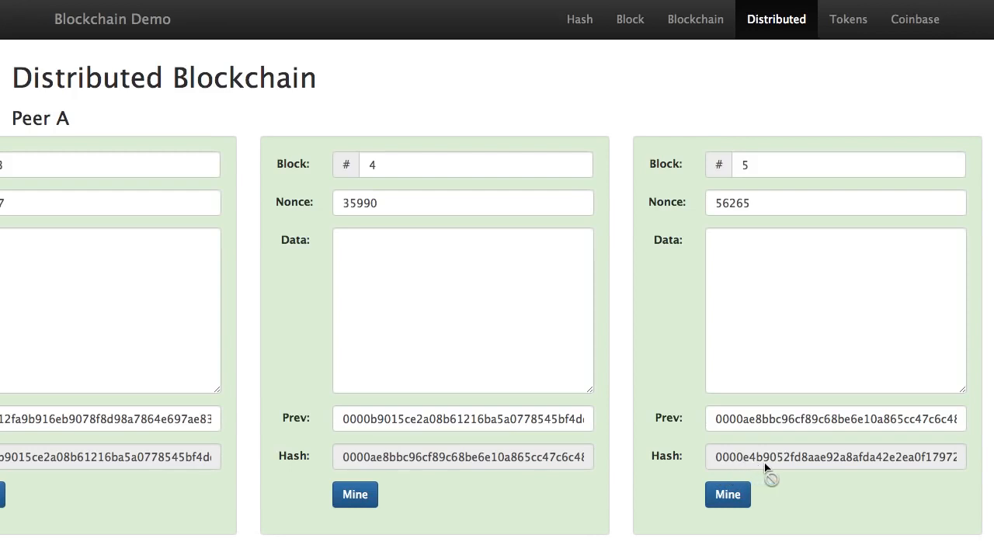
{"action": "scroll", "coordinate": [793, 471], "scroll_direction": "down", "scroll_amount": 5}
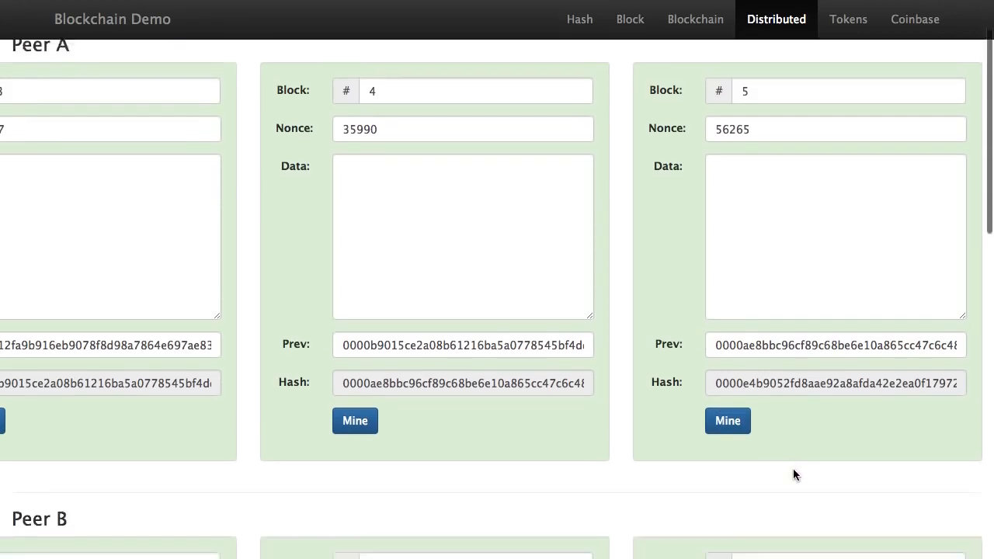
{"action": "scroll", "coordinate": [793, 475], "scroll_direction": "down", "scroll_amount": 2}
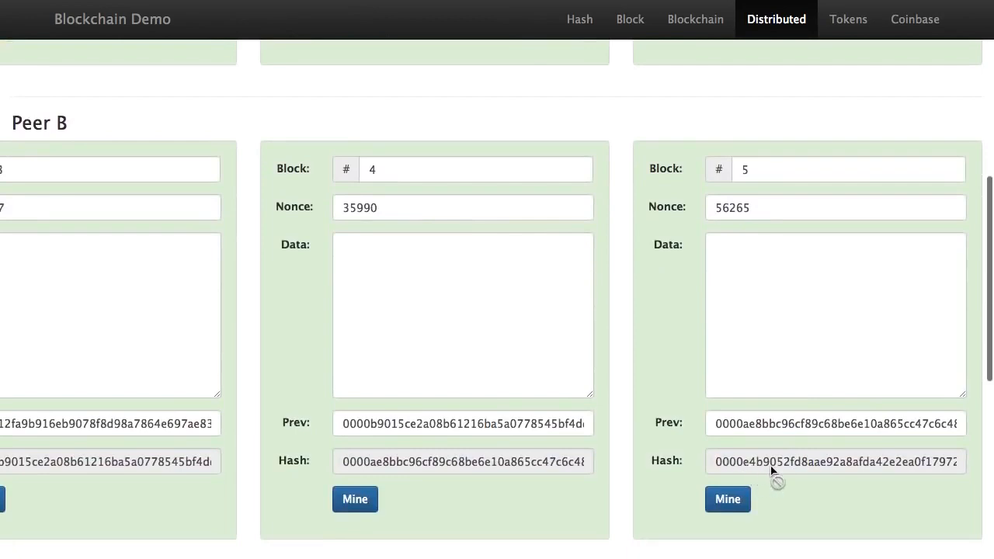
{"action": "scroll", "coordinate": [800, 493], "scroll_direction": "down", "scroll_amount": 7}
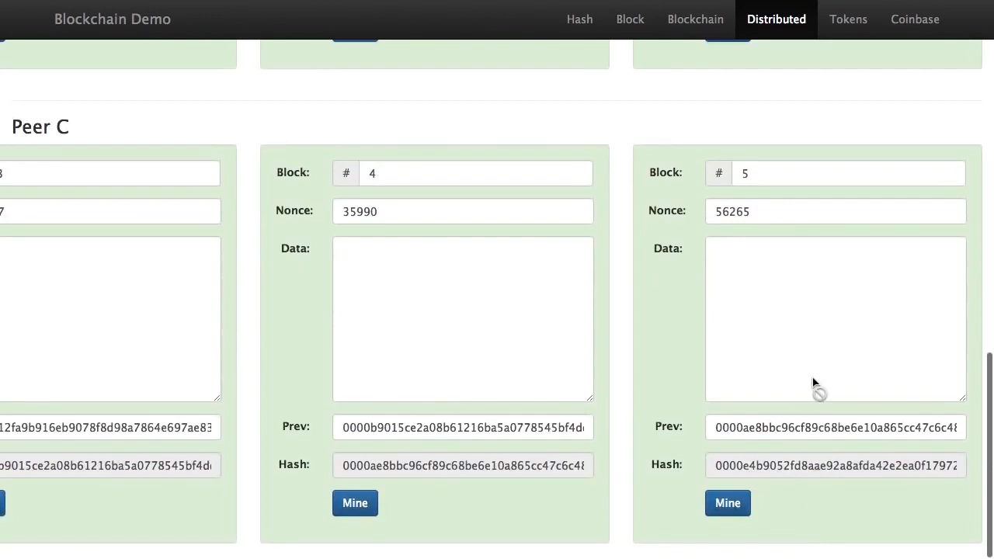
Enter "hi" as the data of block 4 in Peer B's chain and mine that block
{"action": "scroll", "coordinate": [813, 380], "scroll_direction": "up", "scroll_amount": 7}
{"action": "scroll", "coordinate": [815, 354], "scroll_direction": "up", "scroll_amount": 1}
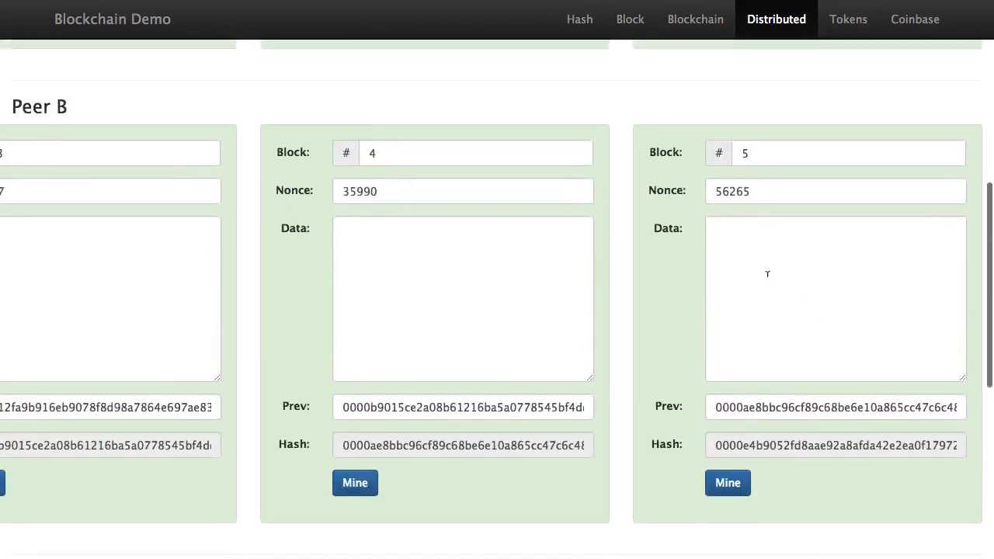
{"action": "left_click", "coordinate": [515, 272]}
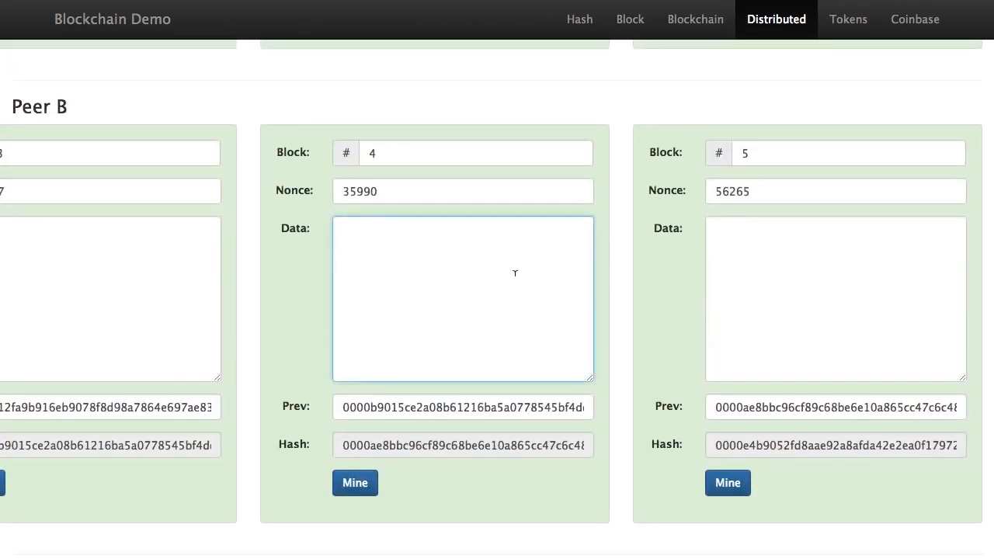
{"action": "type", "text": "hi"}
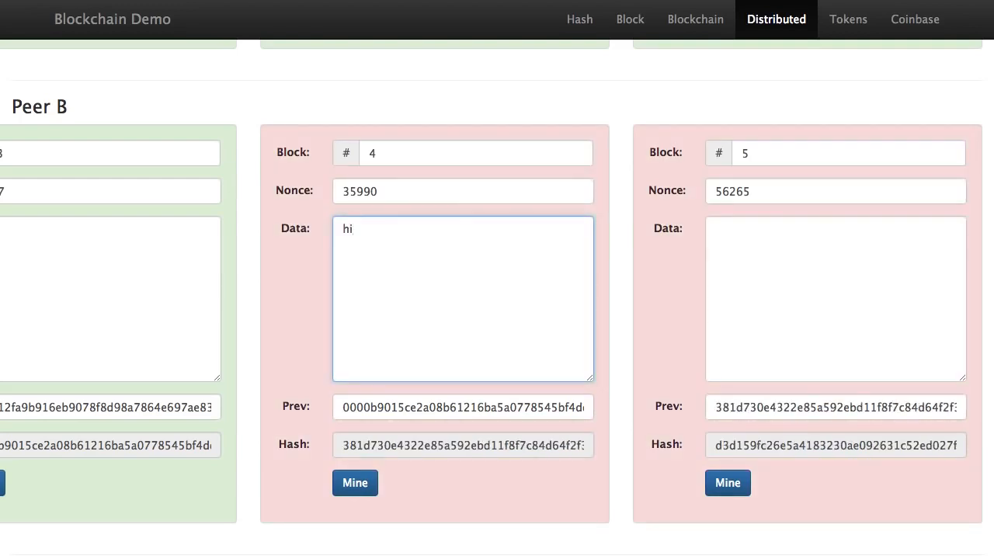
{"action": "left_click", "coordinate": [347, 485]}
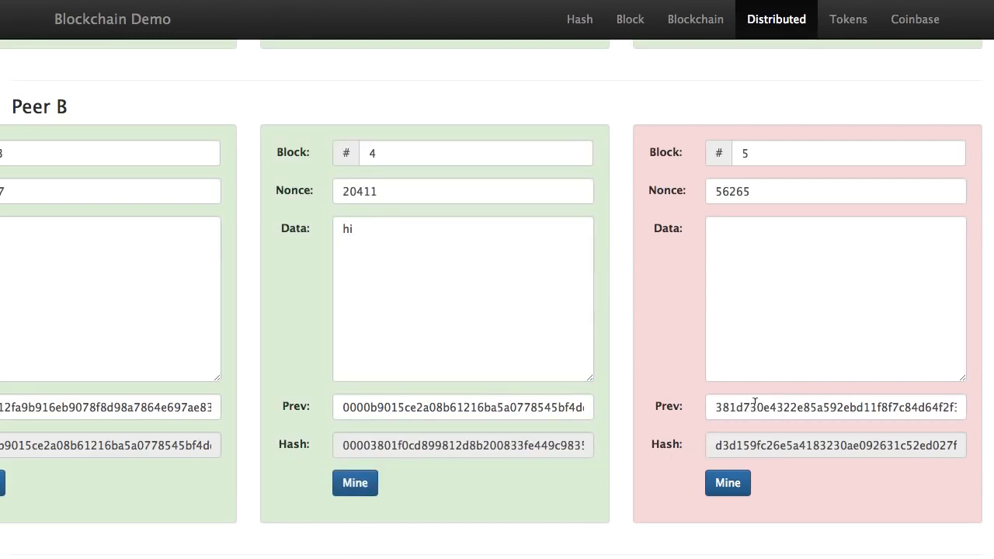
Re-mine block 5 in Peer B's chain with its data left empty
{"action": "left_click", "coordinate": [768, 338]}
{"action": "key", "text": "BackSpace"}
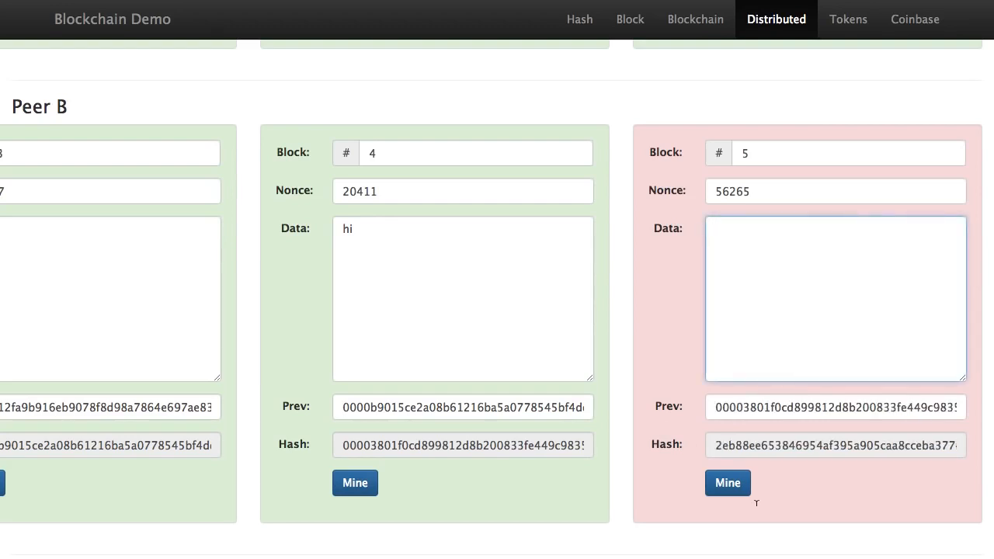
{"action": "left_click", "coordinate": [730, 482]}
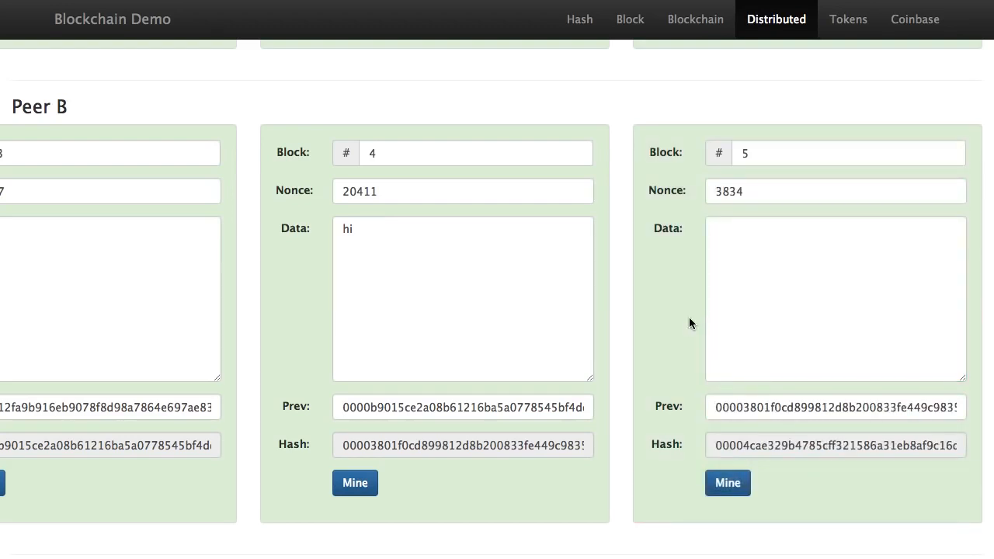
Compare the re-mined chain of Peer B with the chains of Peer A and Peer C, checking the block 5 hashes
{"action": "scroll", "coordinate": [631, 205], "scroll_direction": "up", "scroll_amount": 6}
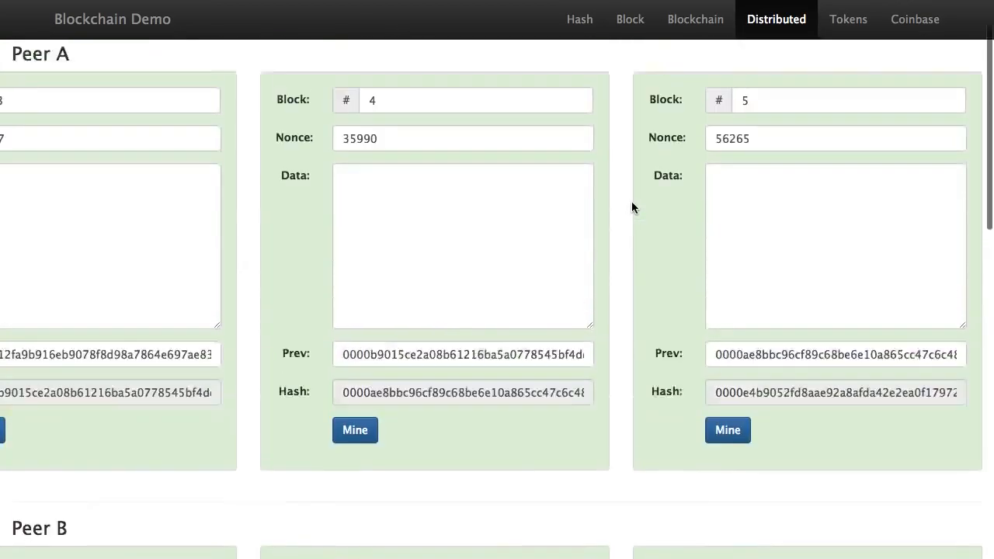
{"action": "scroll", "coordinate": [631, 205], "scroll_direction": "down", "scroll_amount": 4}
{"action": "scroll", "coordinate": [631, 203], "scroll_direction": "down", "scroll_amount": 8}
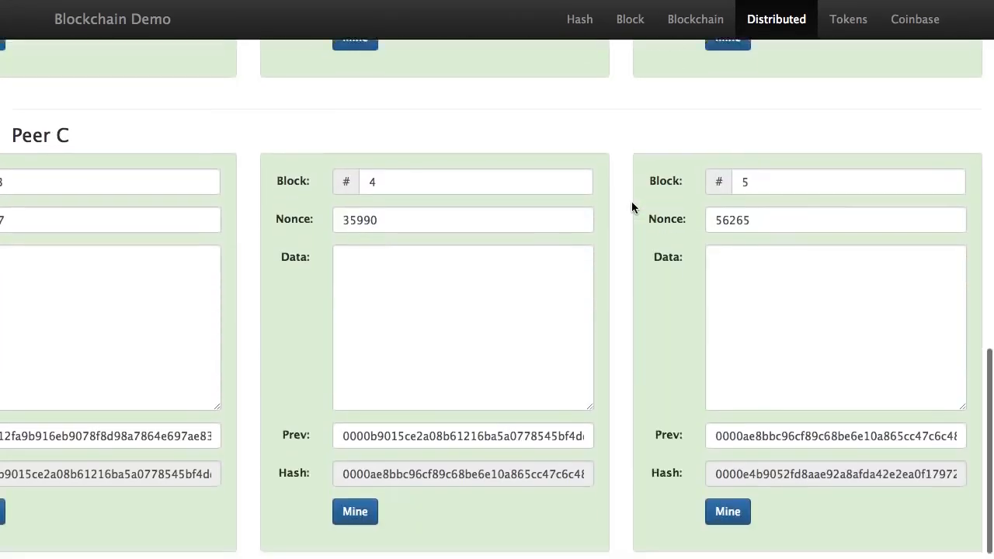
{"action": "scroll", "coordinate": [631, 203], "scroll_direction": "up", "scroll_amount": 5}
{"action": "scroll", "coordinate": [631, 203], "scroll_direction": "up", "scroll_amount": 7}
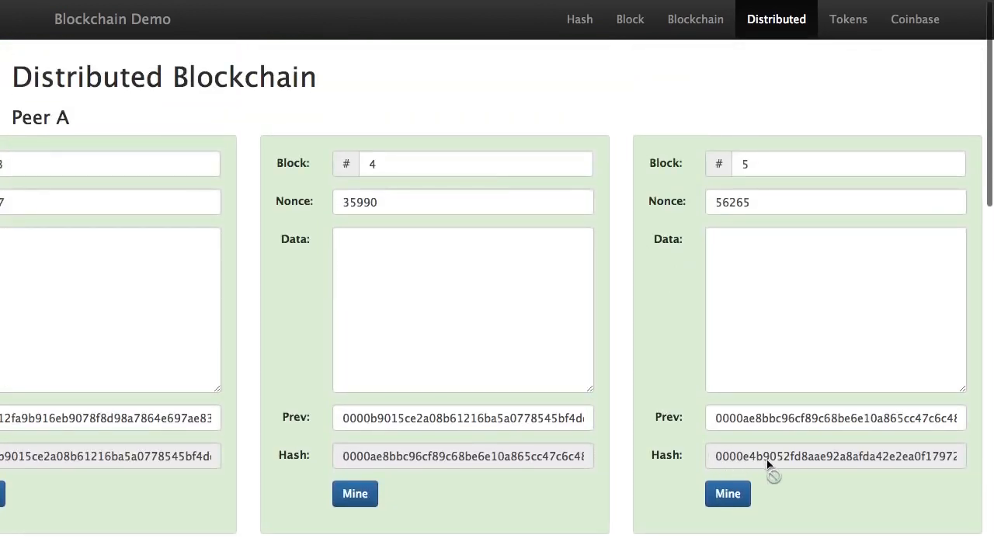
{"action": "scroll", "coordinate": [767, 464], "scroll_direction": "down", "scroll_amount": 10}
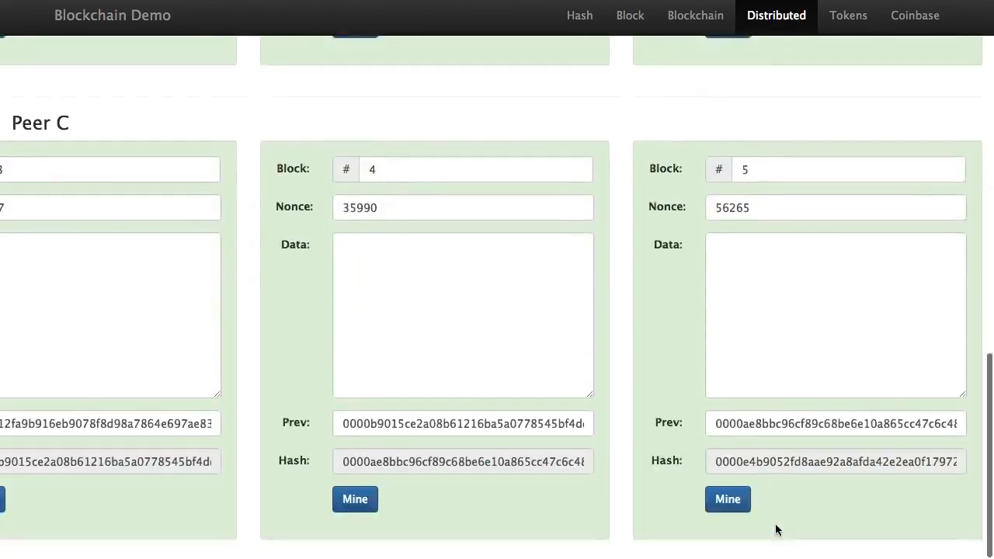
{"action": "scroll", "coordinate": [787, 381], "scroll_direction": "up", "scroll_amount": 5}
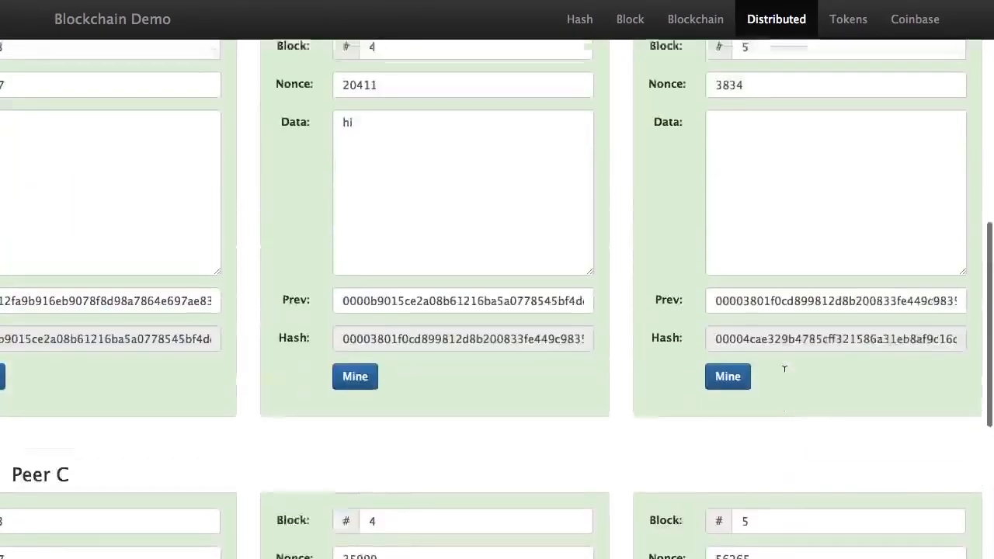
{"action": "scroll", "coordinate": [789, 388], "scroll_direction": "up", "scroll_amount": 1}
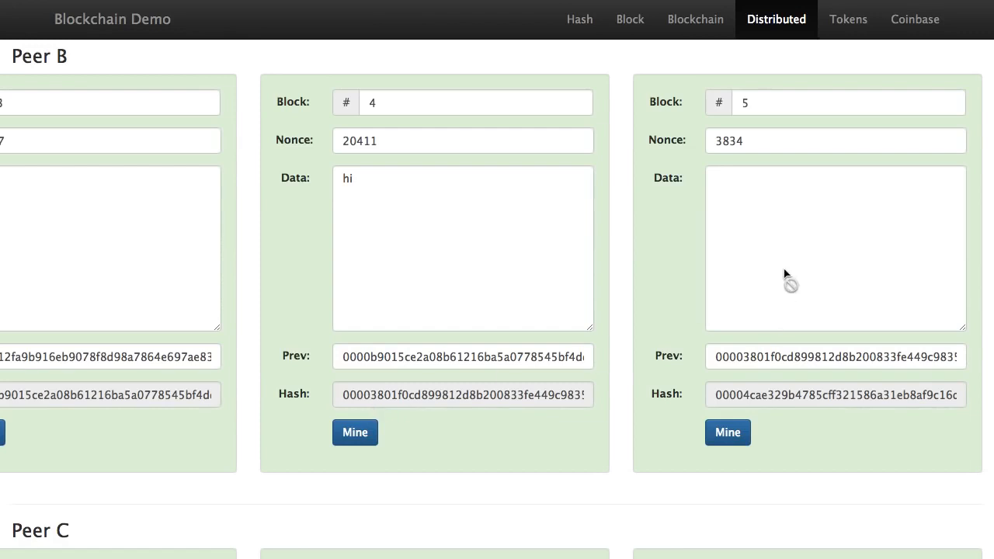
Examine the block 5 hashes of Peer A, Peer B and Peer C again to identify the chain that disagrees with the others
{"action": "scroll", "coordinate": [786, 233], "scroll_direction": "up", "scroll_amount": 3}
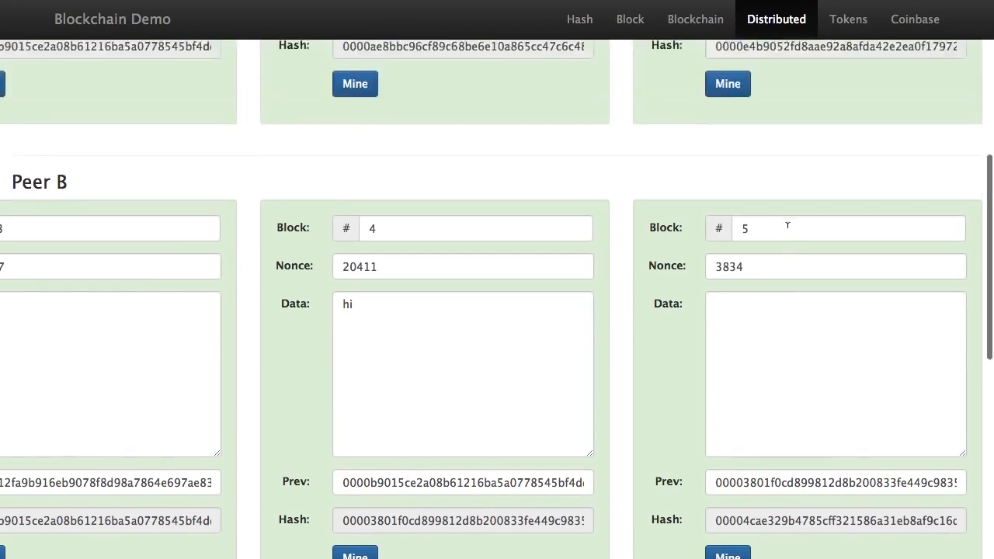
{"action": "scroll", "coordinate": [787, 225], "scroll_direction": "up", "scroll_amount": 2}
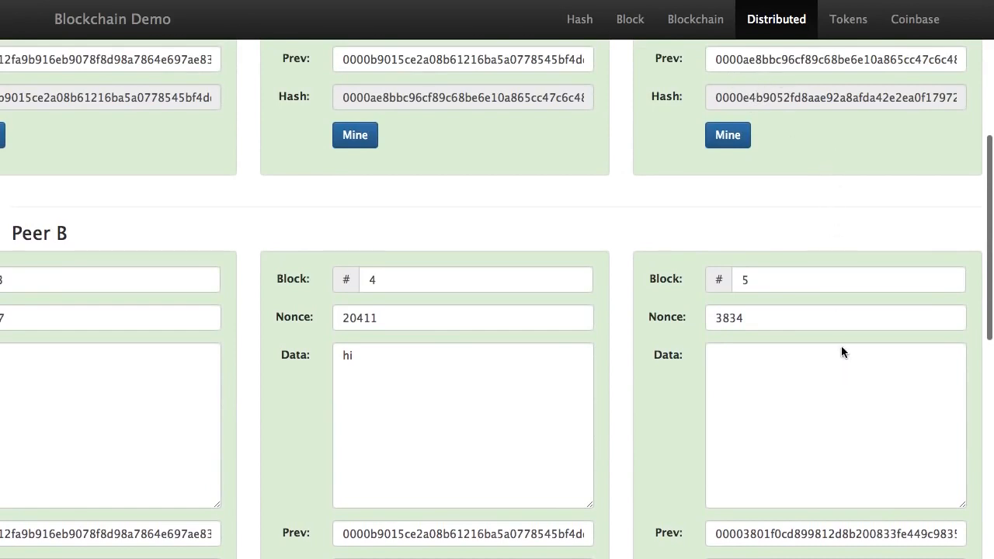
{"action": "scroll", "coordinate": [830, 217], "scroll_direction": "up", "scroll_amount": 5}
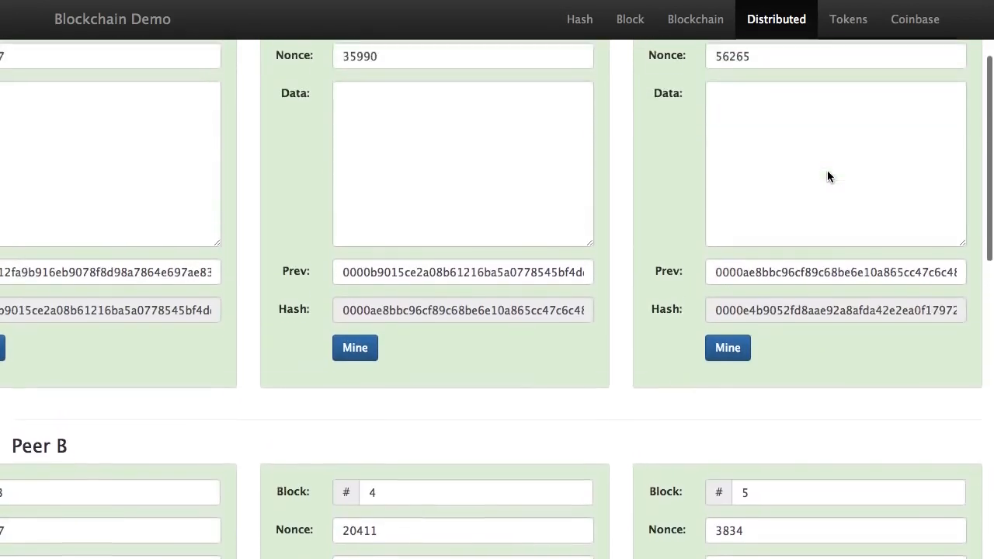
{"action": "scroll", "coordinate": [827, 177], "scroll_direction": "up", "scroll_amount": 1}
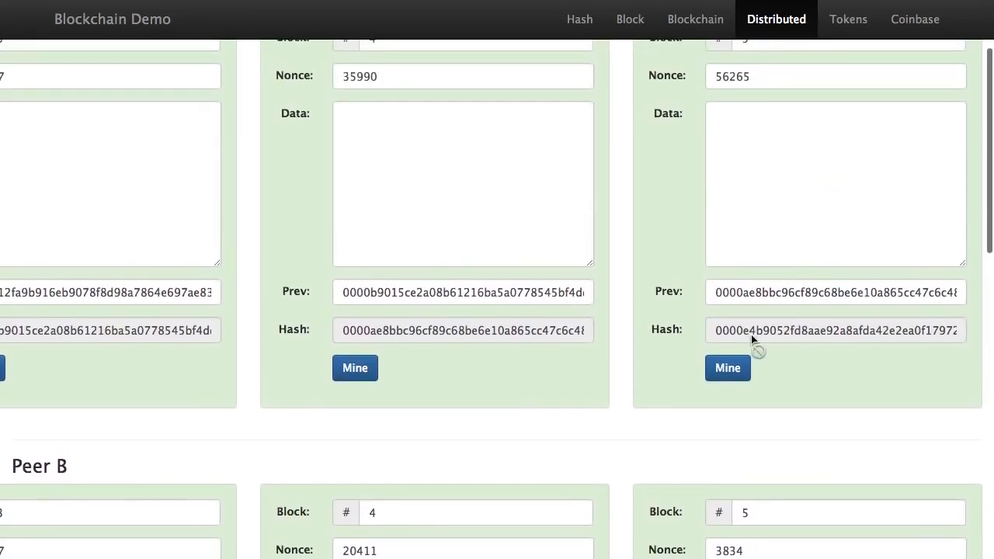
{"action": "scroll", "coordinate": [784, 358], "scroll_direction": "down", "scroll_amount": 10}
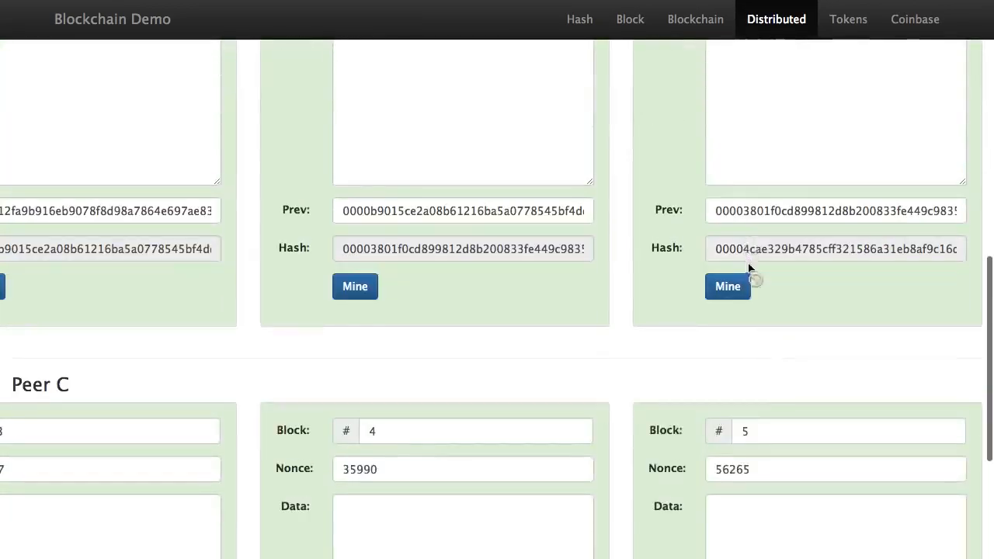
{"action": "scroll", "coordinate": [780, 330], "scroll_direction": "down", "scroll_amount": 1}
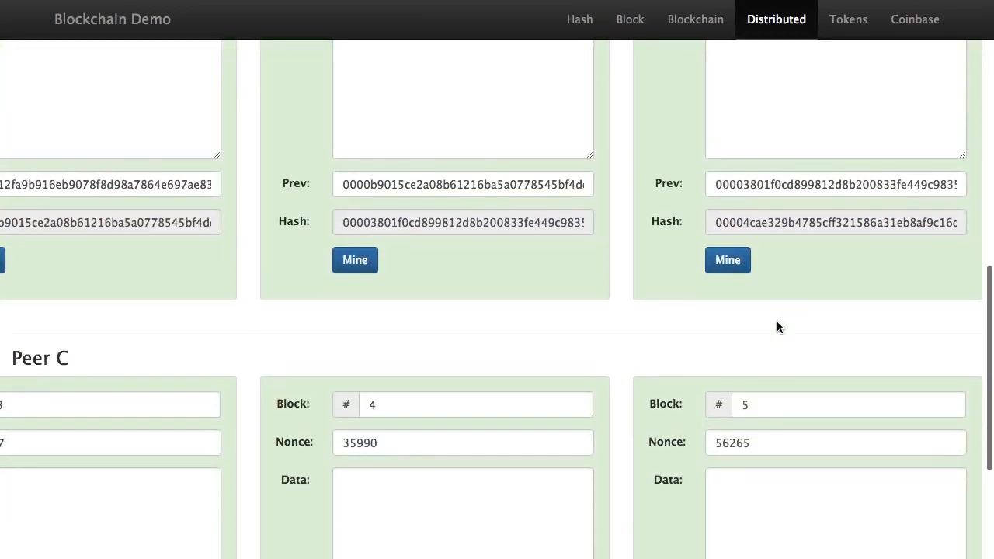
{"action": "scroll", "coordinate": [777, 326], "scroll_direction": "down", "scroll_amount": 4}
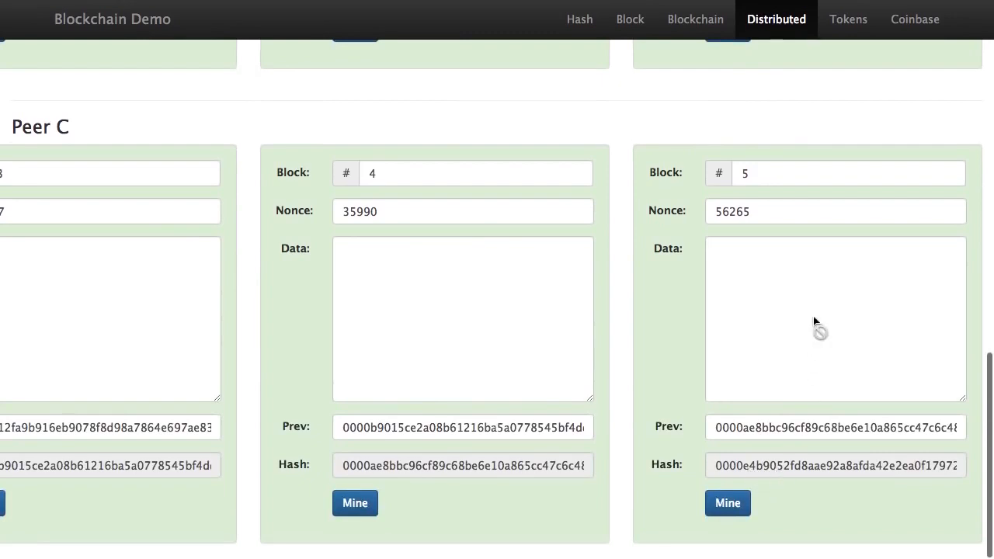
{"action": "scroll", "coordinate": [813, 316], "scroll_direction": "up", "scroll_amount": 5}
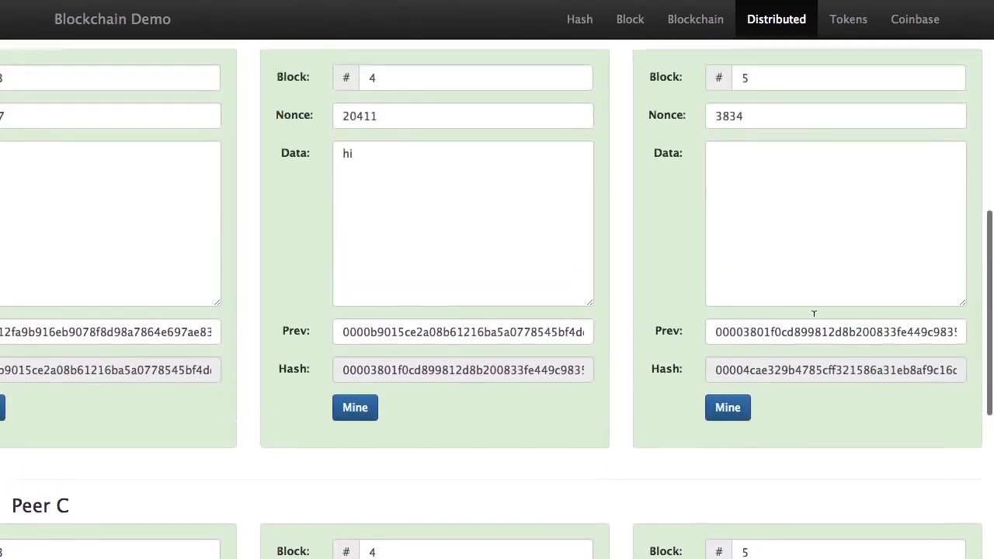
{"action": "scroll", "coordinate": [813, 314], "scroll_direction": "up", "scroll_amount": 6}
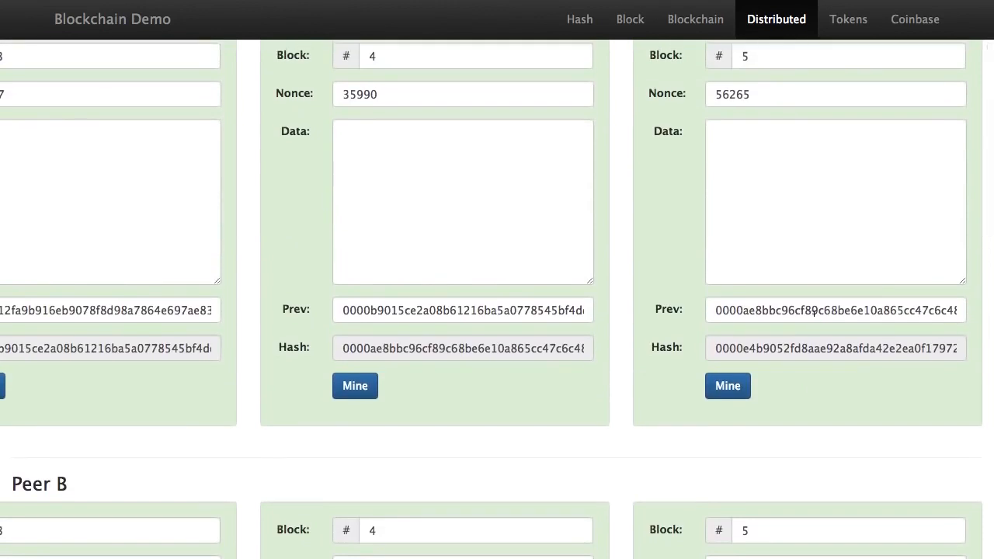
{"action": "scroll", "coordinate": [813, 310], "scroll_direction": "down", "scroll_amount": 3}
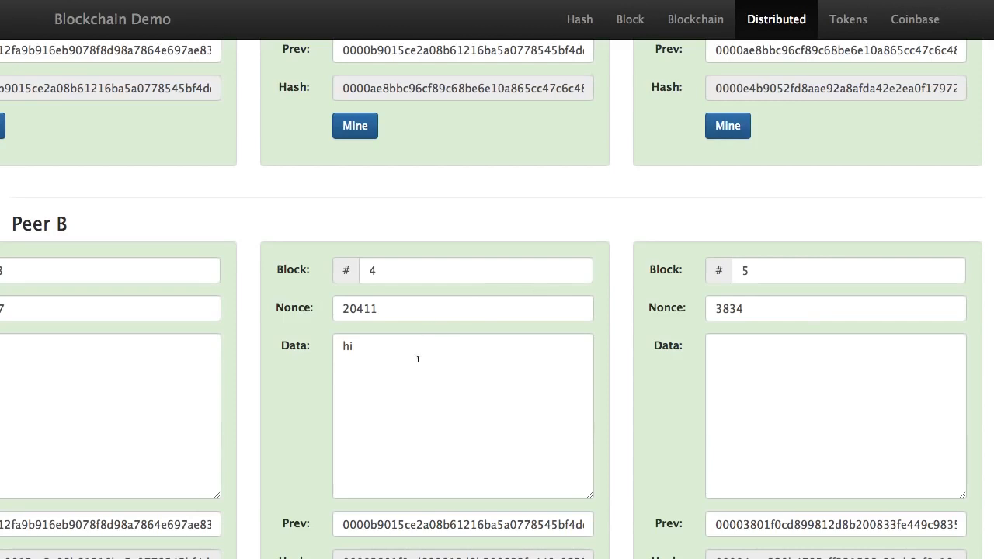
Enter "f" as the data of block 1 in Peer A's chain and compare its block 5 hash with Peer B's
{"action": "scroll", "coordinate": [418, 358], "scroll_direction": "up", "scroll_amount": 5}
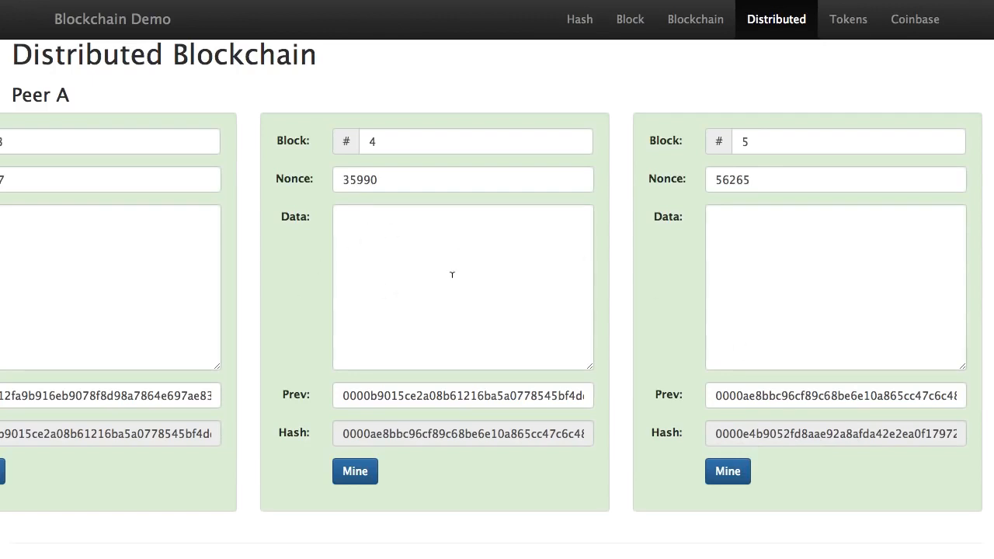
{"action": "scroll", "coordinate": [295, 272], "scroll_direction": "left", "scroll_amount": 10}
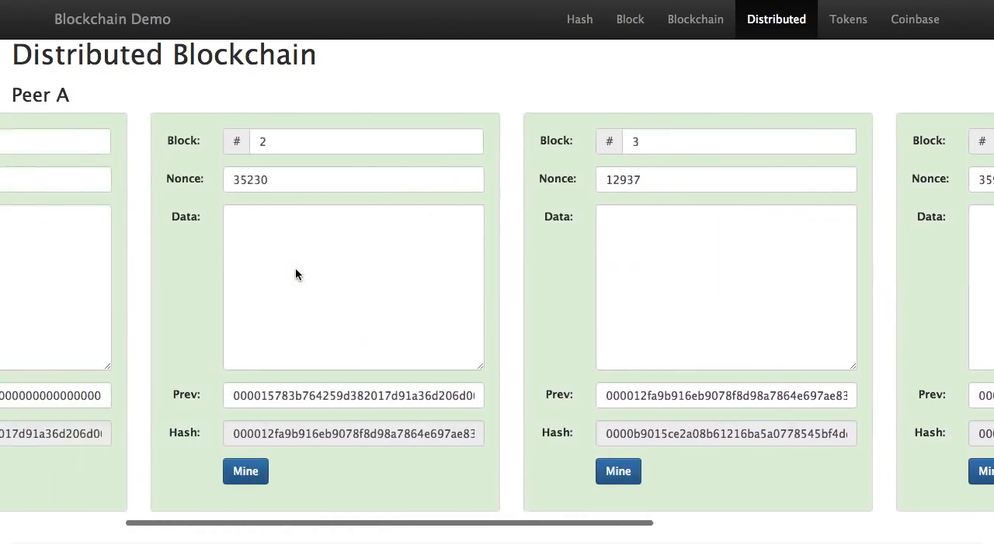
{"action": "left_click", "coordinate": [106, 267]}
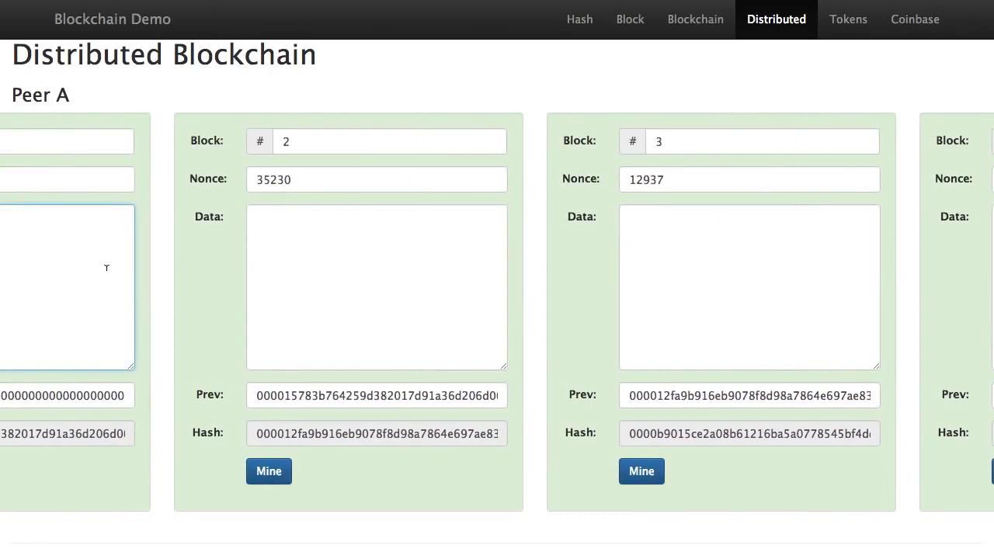
{"action": "scroll", "coordinate": [107, 268], "scroll_direction": "left", "scroll_amount": 3}
{"action": "type", "text": "f"}
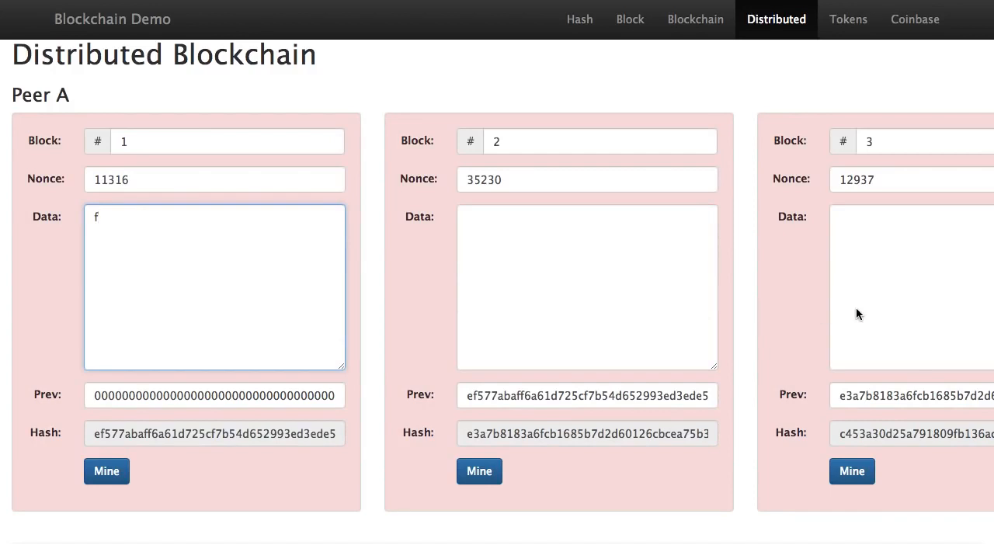
{"action": "scroll", "coordinate": [853, 127], "scroll_direction": "right", "scroll_amount": 10}
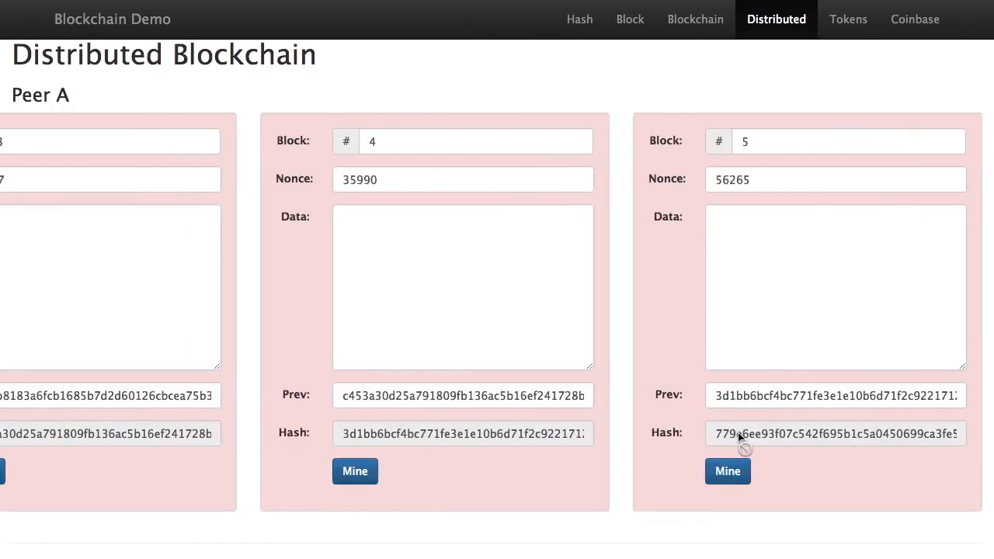
{"action": "scroll", "coordinate": [758, 454], "scroll_direction": "down", "scroll_amount": 6}
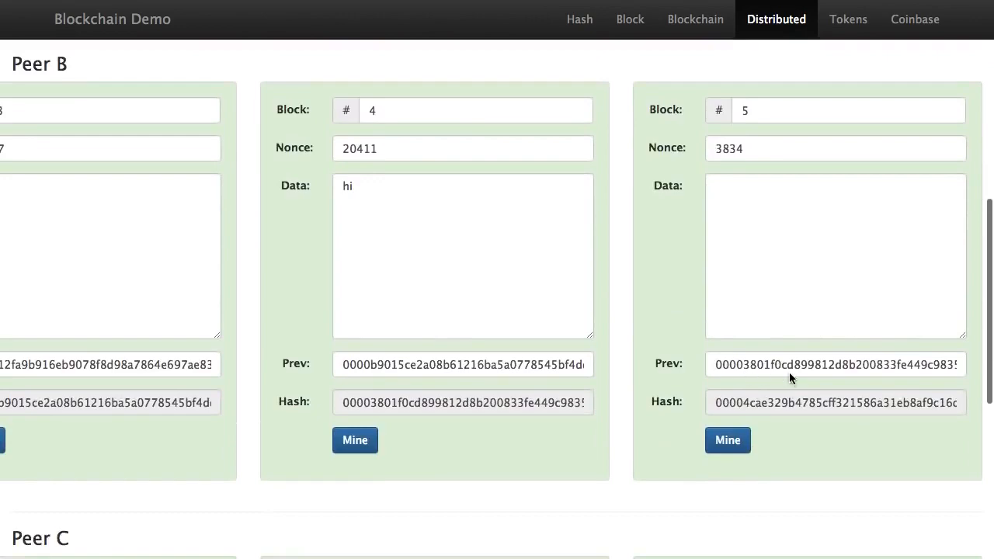
Clear the data of block 1 in Peer A's chain
{"action": "scroll", "coordinate": [740, 216], "scroll_direction": "up", "scroll_amount": 7}
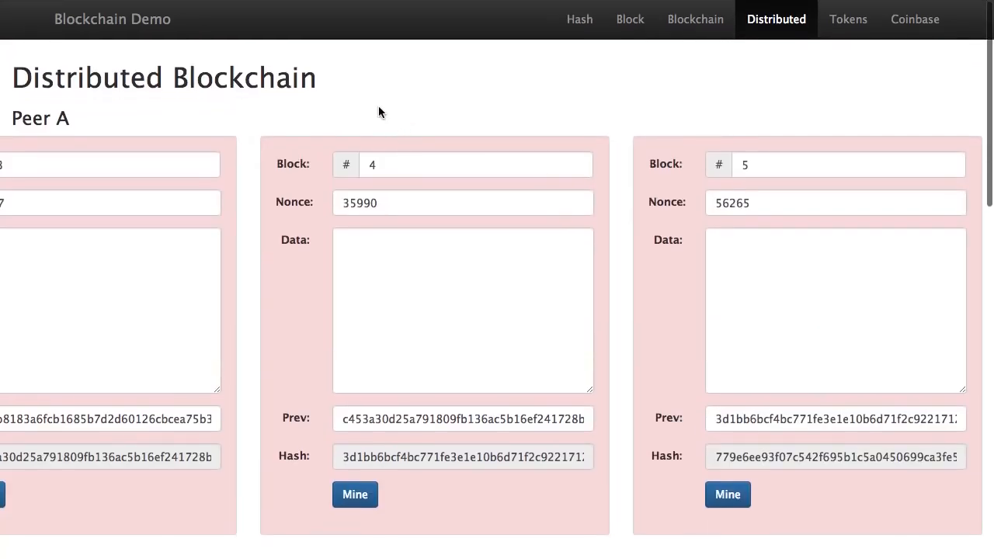
{"action": "scroll", "coordinate": [222, 217], "scroll_direction": "left", "scroll_amount": 10}
{"action": "type", "text": "f"}
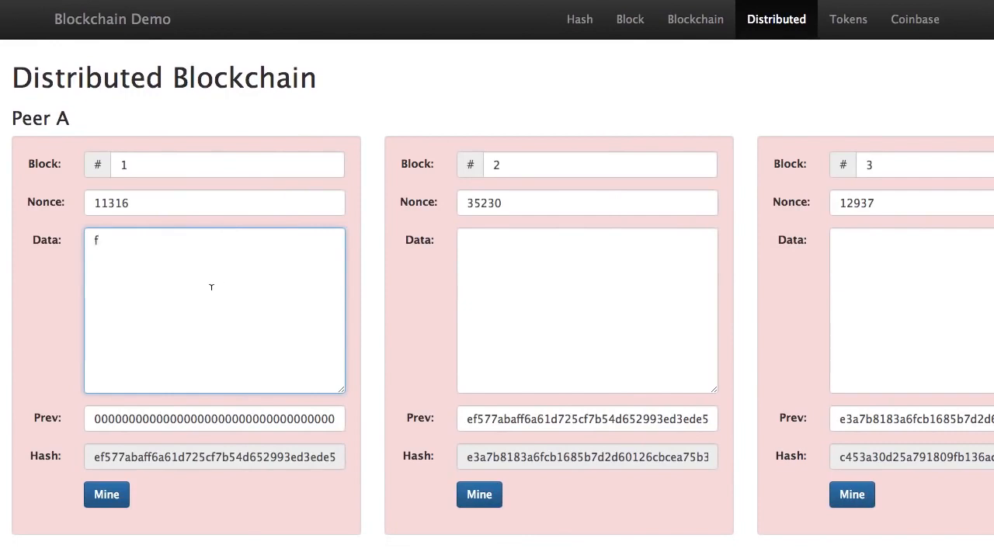
{"action": "key", "text": "BackSpace"}
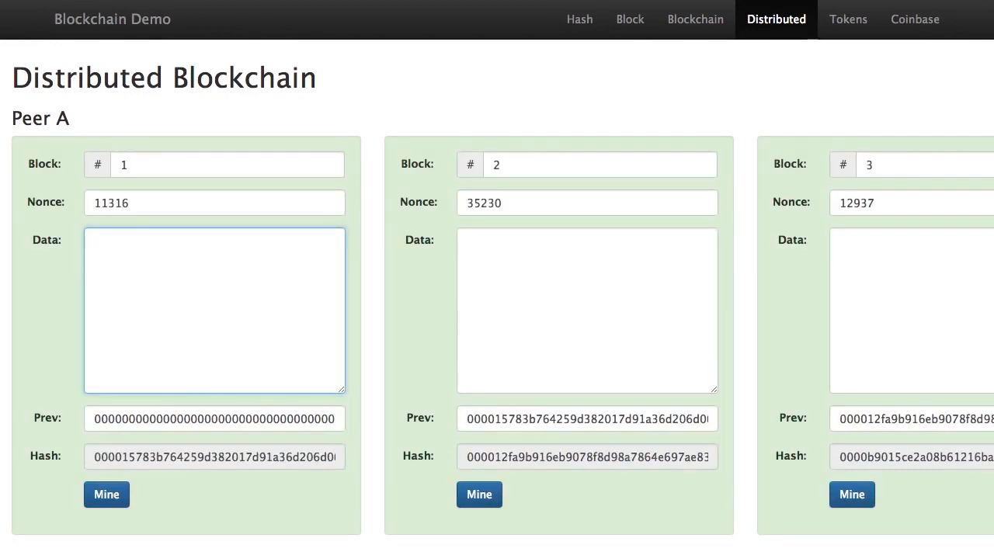
{"action": "left_click", "coordinate": [41, 301]}
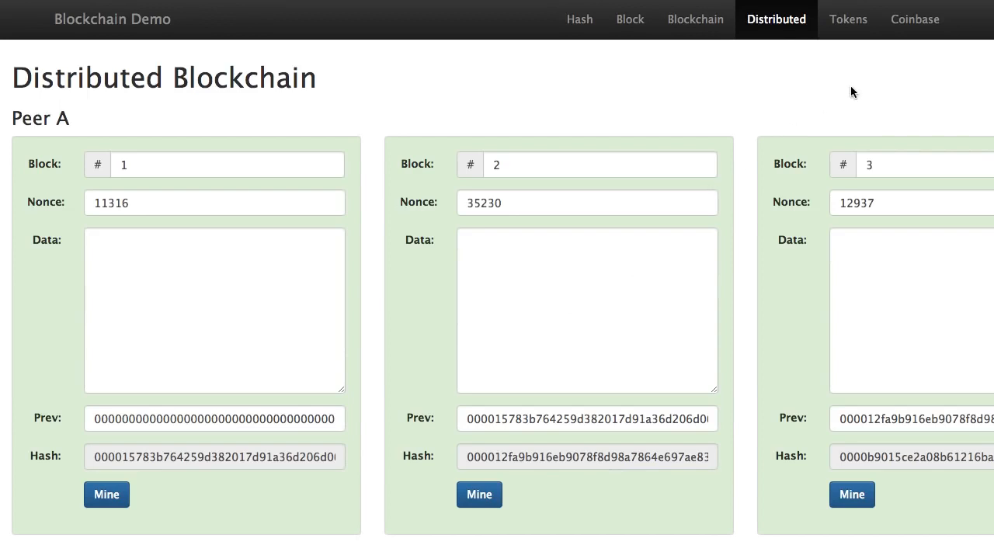
Open the Tokens demo and review the transactions in blocks 1 to 5 of Peer A's chain
{"action": "left_click", "coordinate": [849, 27]}
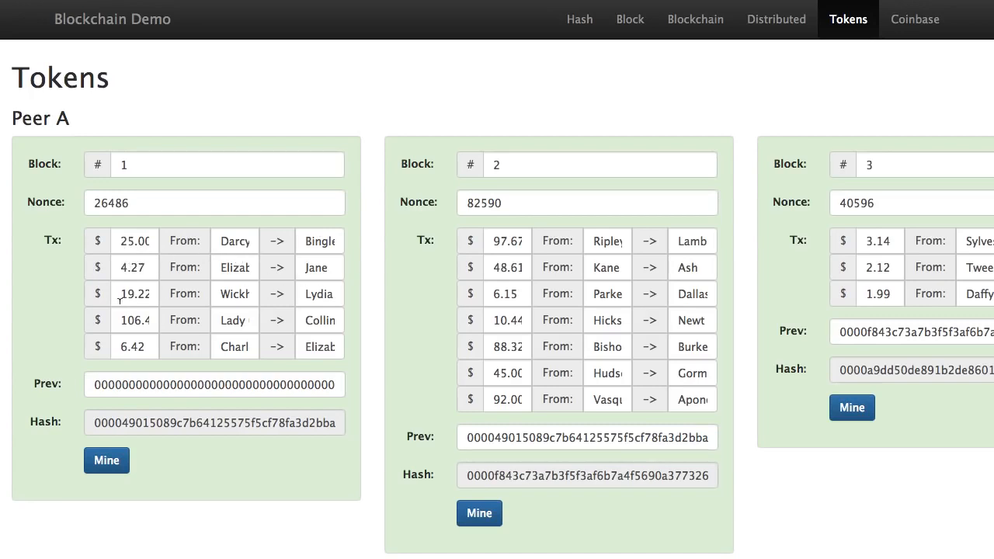
{"action": "left_click", "coordinate": [138, 319]}
{"action": "type", "text": "1"}
{"action": "scroll", "coordinate": [644, 176], "scroll_direction": "right", "scroll_amount": 4}
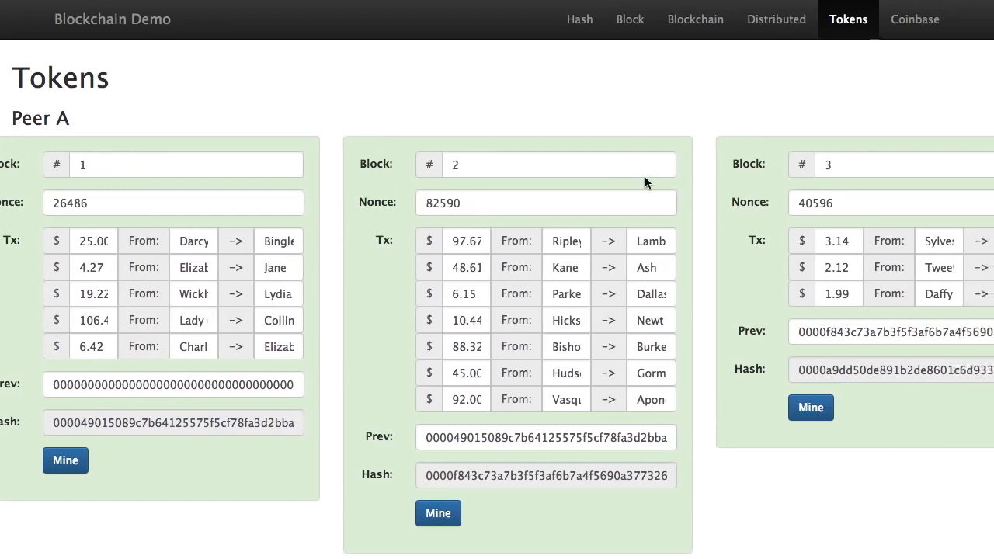
{"action": "scroll", "coordinate": [645, 181], "scroll_direction": "right", "scroll_amount": 1}
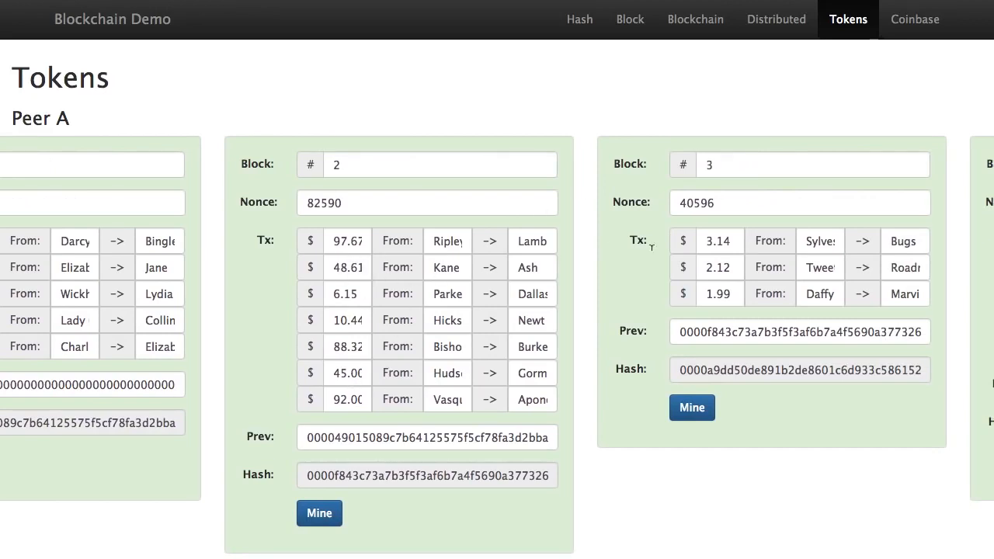
{"action": "scroll", "coordinate": [646, 245], "scroll_direction": "right", "scroll_amount": 7}
{"action": "scroll", "coordinate": [652, 251], "scroll_direction": "right", "scroll_amount": 10}
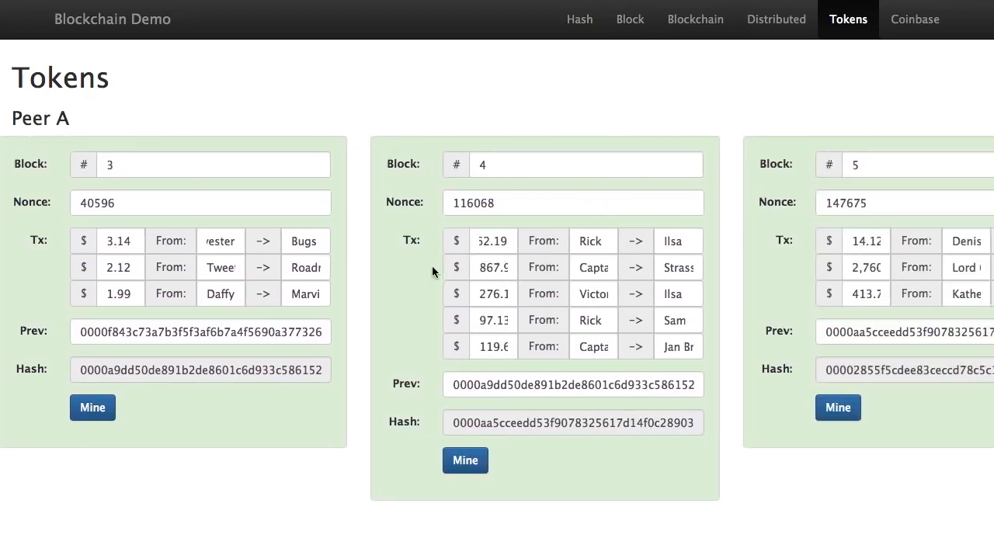
{"action": "scroll", "coordinate": [432, 266], "scroll_direction": "right", "scroll_amount": 3}
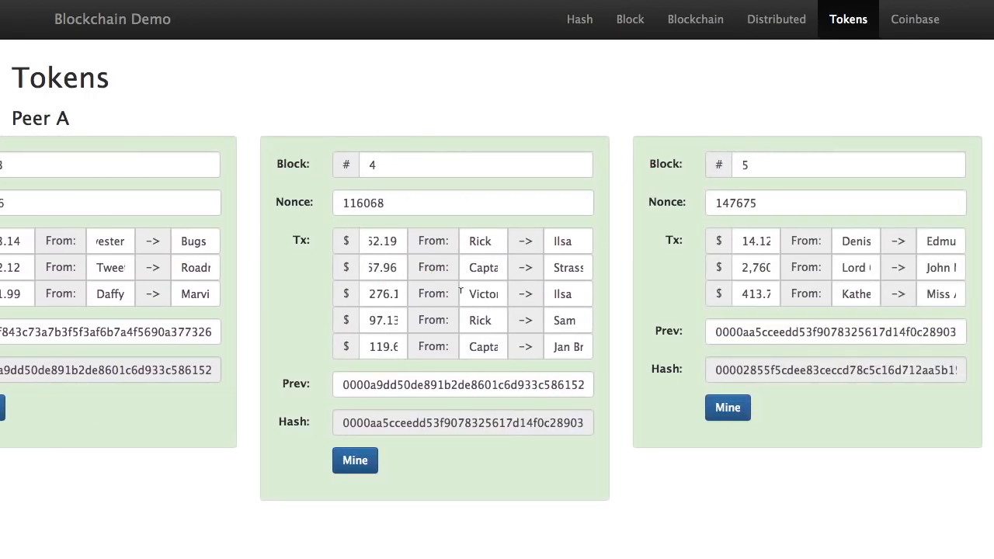
View the last blocks of Peer B's and Peer C's token chains alongside Peer A's
{"action": "scroll", "coordinate": [864, 484], "scroll_direction": "down", "scroll_amount": 10}
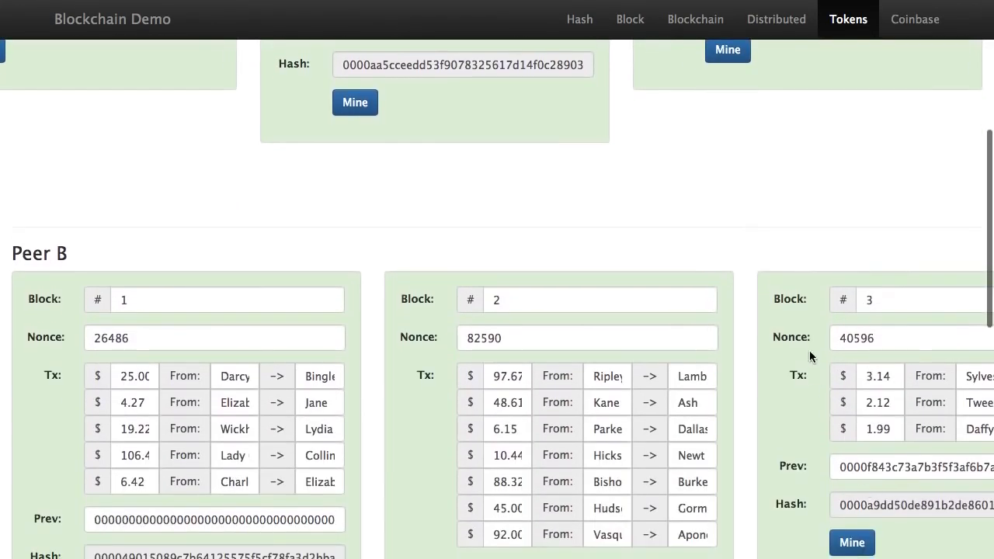
{"action": "scroll", "coordinate": [811, 348], "scroll_direction": "right", "scroll_amount": 20}
{"action": "scroll", "coordinate": [810, 342], "scroll_direction": "down", "scroll_amount": 10}
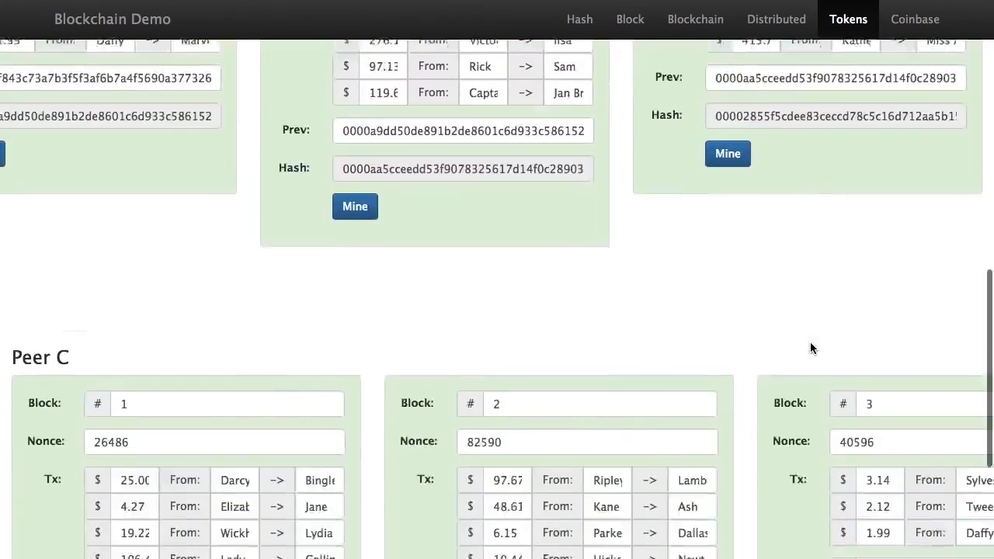
{"action": "scroll", "coordinate": [810, 342], "scroll_direction": "right", "scroll_amount": 20}
{"action": "scroll", "coordinate": [810, 342], "scroll_direction": "up", "scroll_amount": 20}
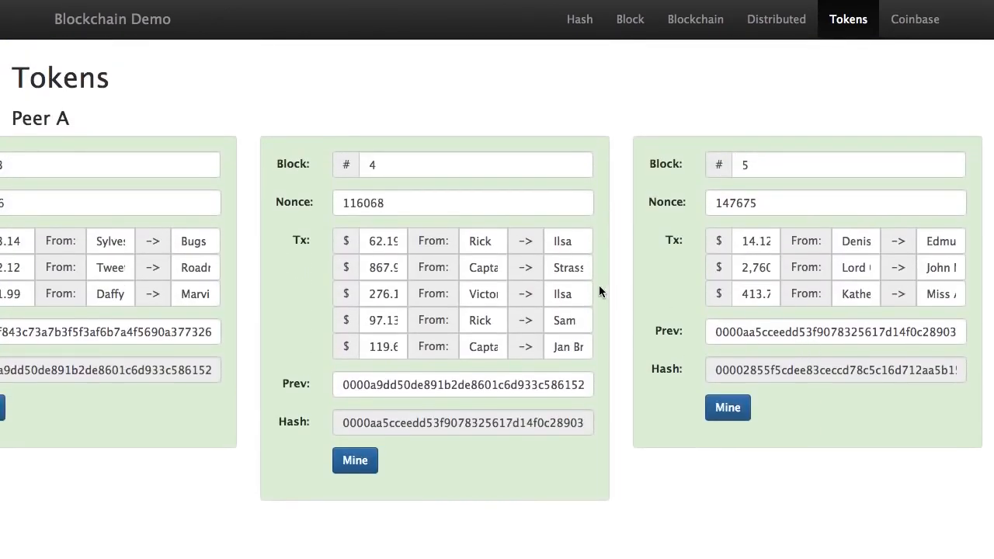
Change the fourth transaction amount in Peer A's block 4 to 7.13 and compare the block 5 hash with Peer B's
{"action": "left_click", "coordinate": [377, 320]}
{"action": "key", "text": "BackSpace"}
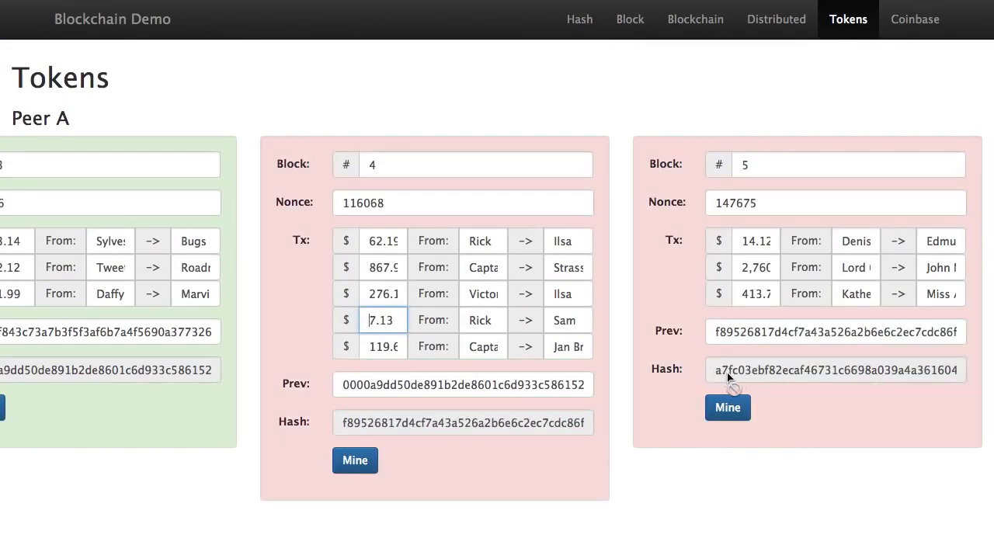
{"action": "right_click", "coordinate": [777, 432]}
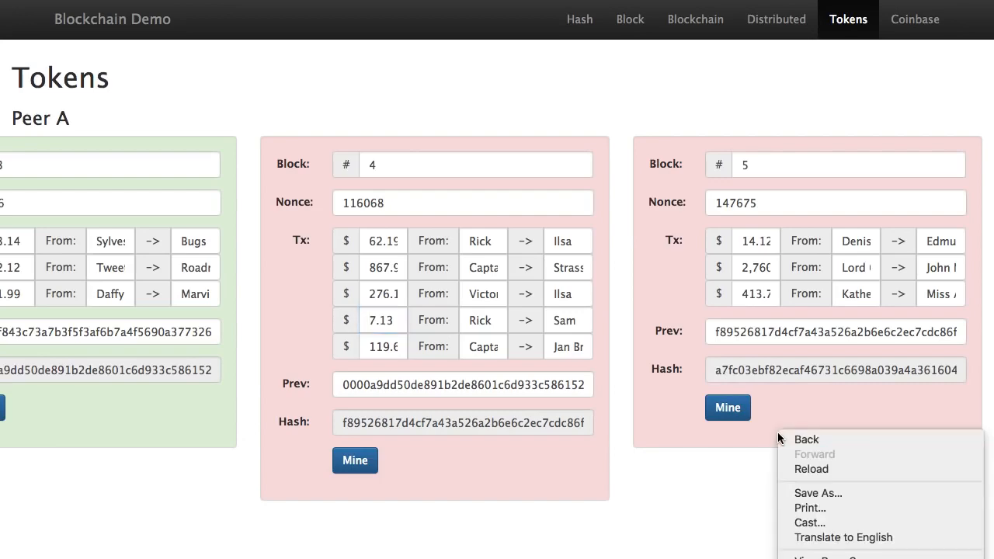
{"action": "left_click", "coordinate": [701, 437]}
{"action": "scroll", "coordinate": [701, 438], "scroll_direction": "down", "scroll_amount": 12}
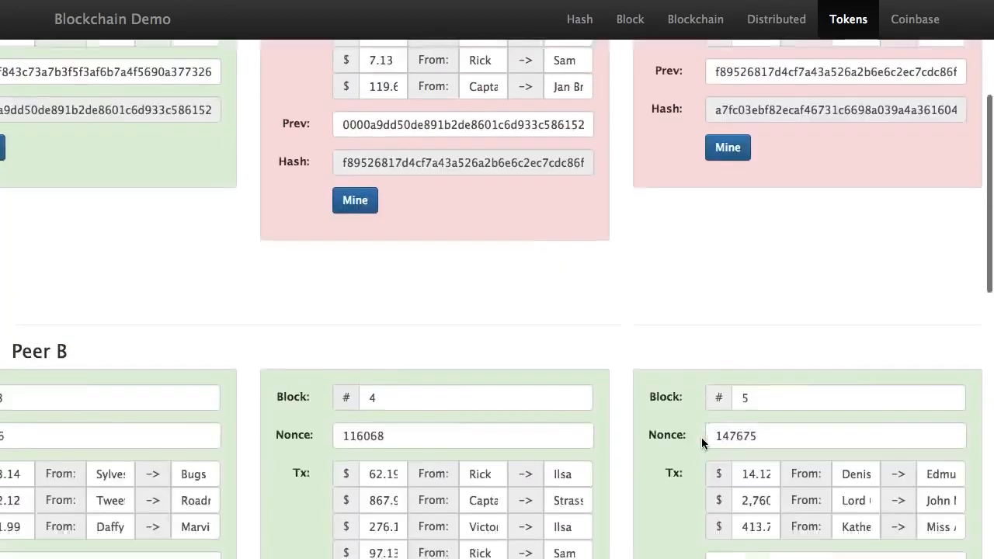
{"action": "scroll", "coordinate": [701, 438], "scroll_direction": "up", "scroll_amount": 5}
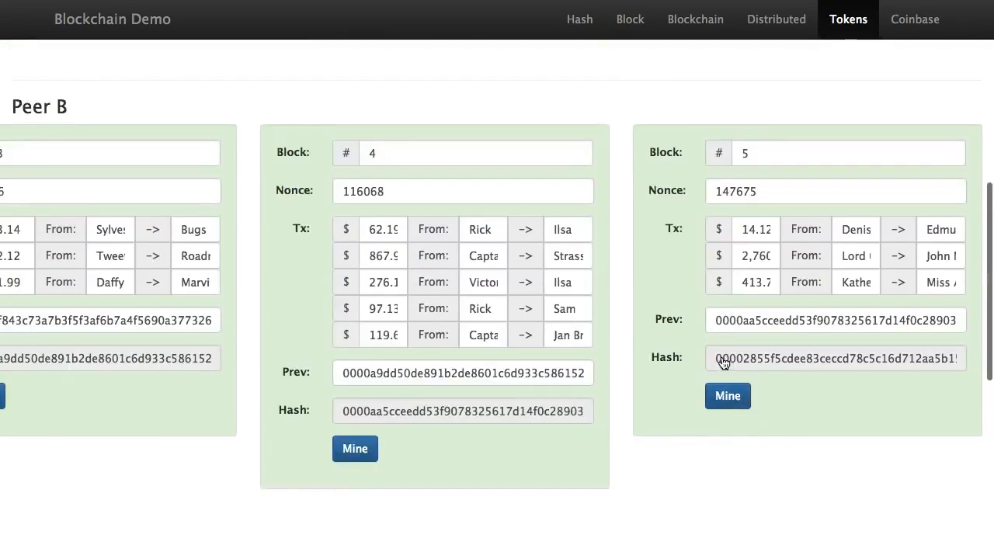
Restore the fourth transaction amount in Peer A's block 4 to 97.13
{"action": "scroll", "coordinate": [737, 279], "scroll_direction": "up", "scroll_amount": 6}
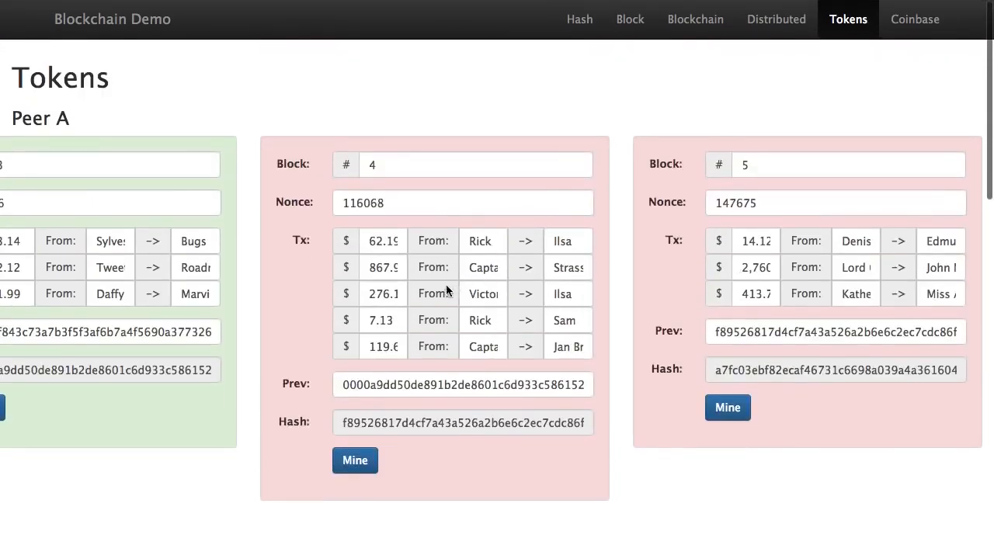
{"action": "left_click", "coordinate": [372, 320]}
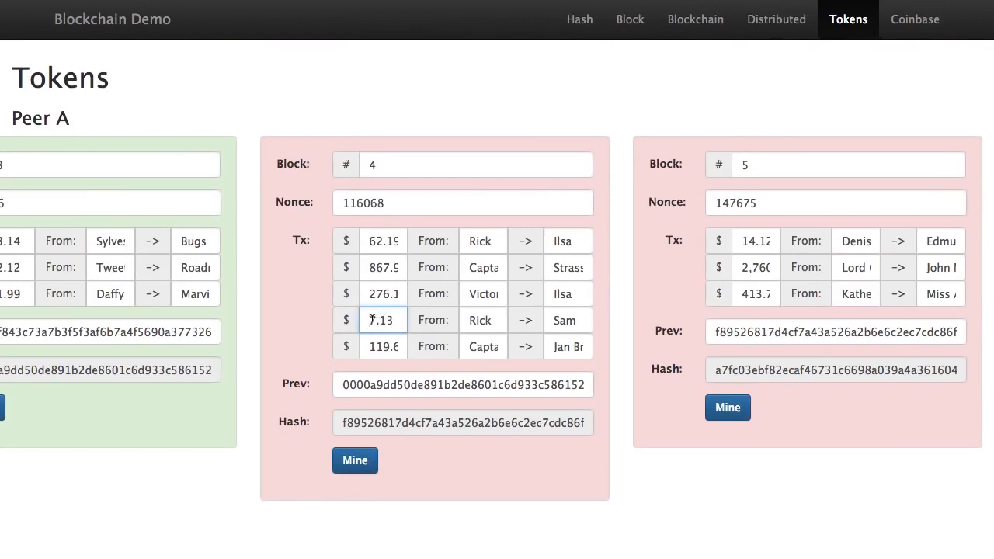
{"action": "type", "text": "9"}
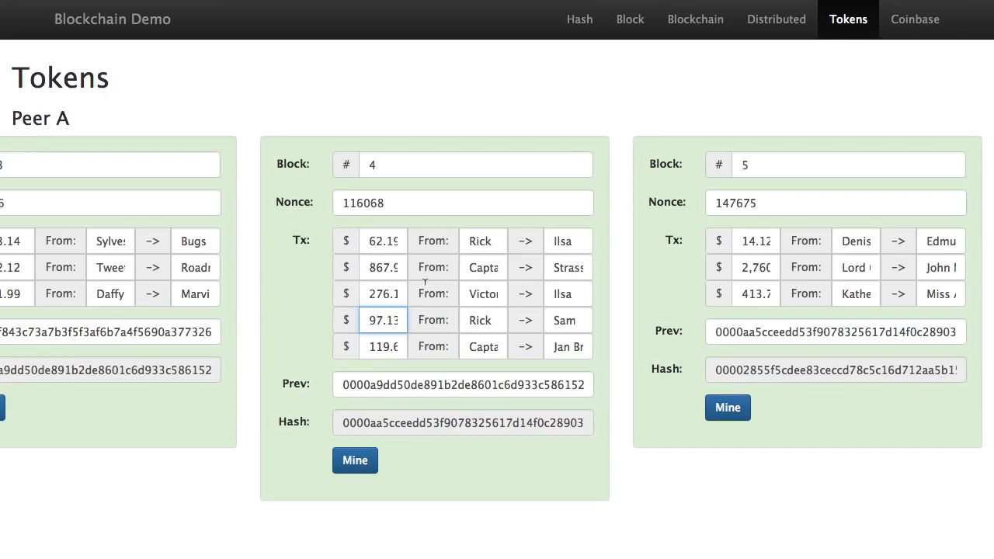
Compare blocks 4 and 5 of Peer A's token chain with the same blocks in Peer B's chain
{"action": "scroll", "coordinate": [626, 339], "scroll_direction": "down", "scroll_amount": 6}
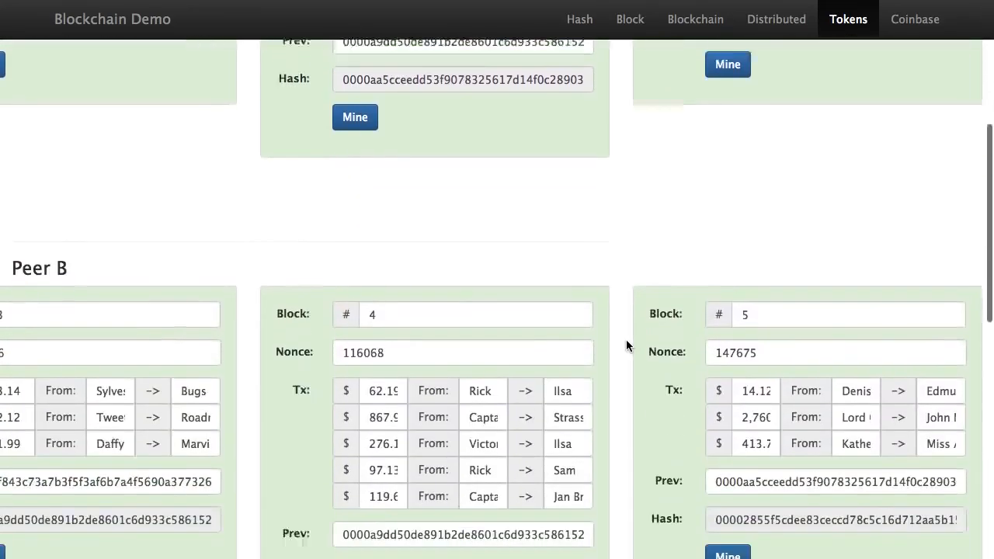
{"action": "scroll", "coordinate": [626, 339], "scroll_direction": "up", "scroll_amount": 6}
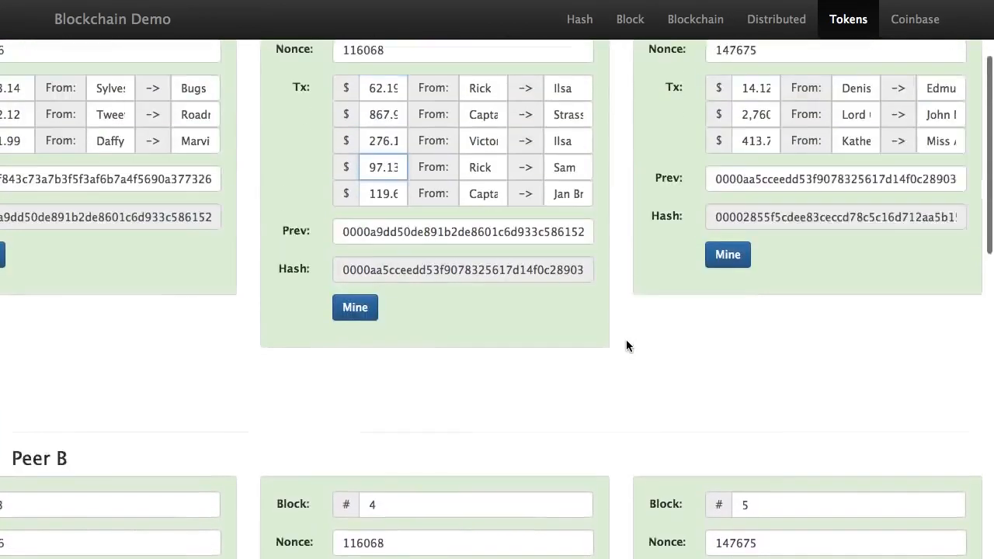
{"action": "scroll", "coordinate": [626, 339], "scroll_direction": "up", "scroll_amount": 1}
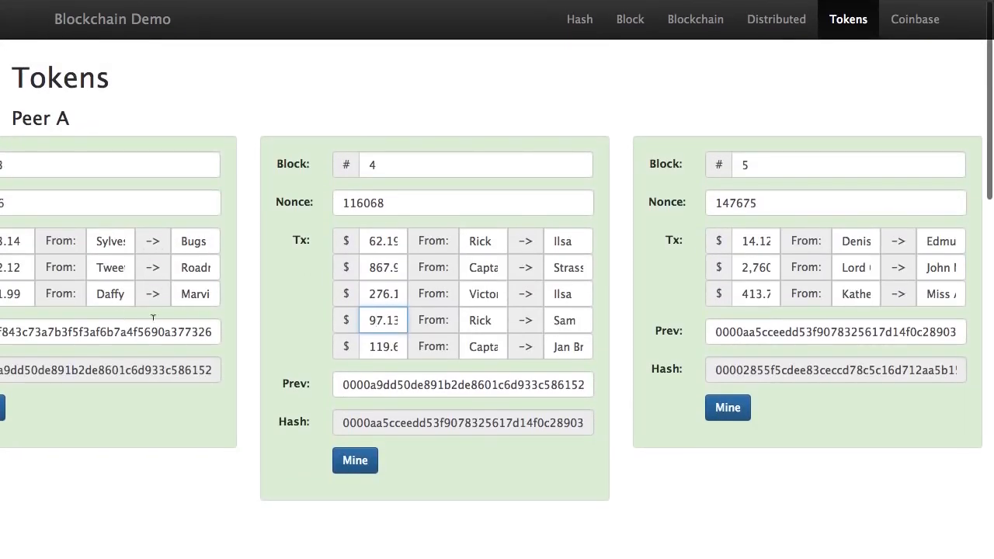
Go back to Peer A's block 1 and examine the amount, sender and recipient of its first token transaction
{"action": "scroll", "coordinate": [161, 321], "scroll_direction": "left", "scroll_amount": 4}
{"action": "scroll", "coordinate": [160, 323], "scroll_direction": "right", "scroll_amount": 2}
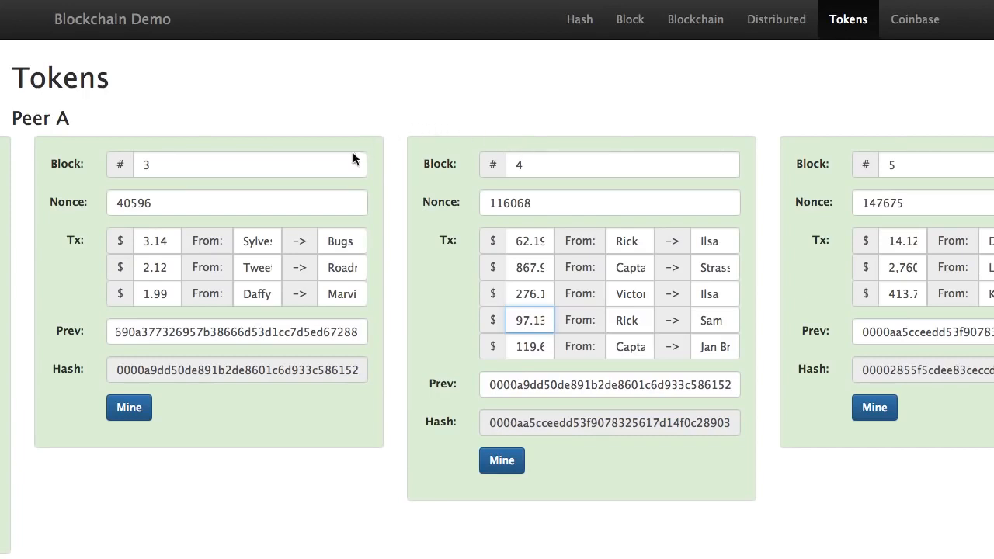
{"action": "scroll", "coordinate": [220, 218], "scroll_direction": "left", "scroll_amount": 10}
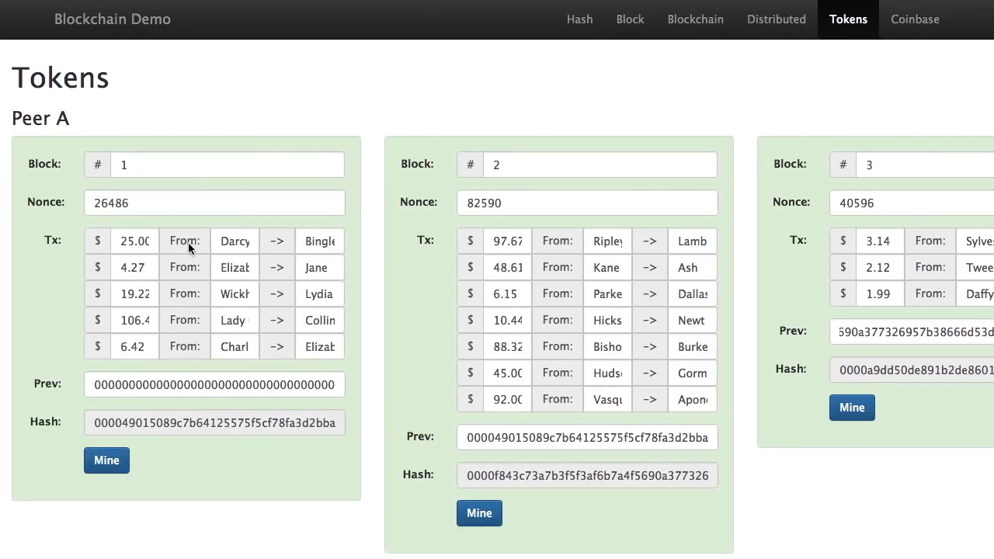
{"action": "double_click", "coordinate": [234, 242]}
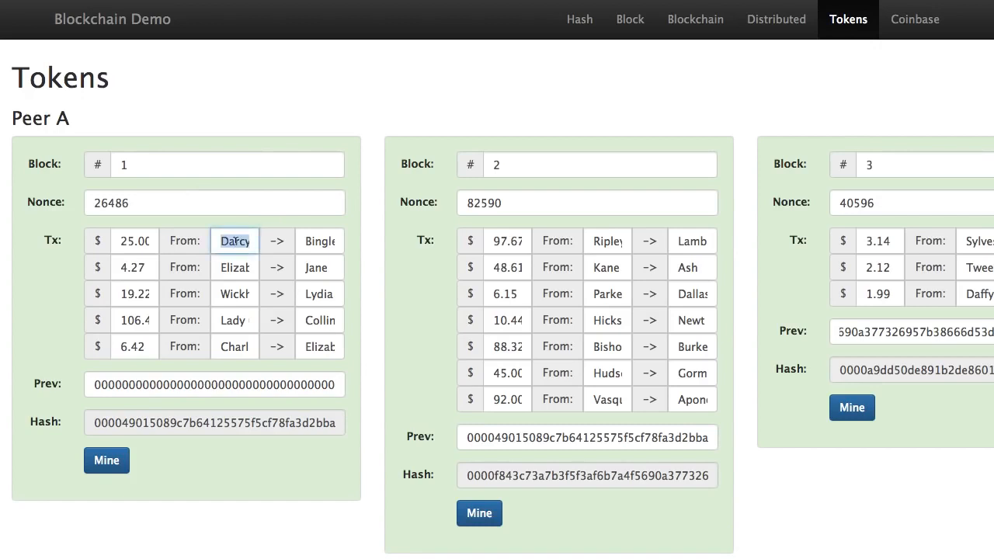
{"action": "left_click", "coordinate": [132, 241]}
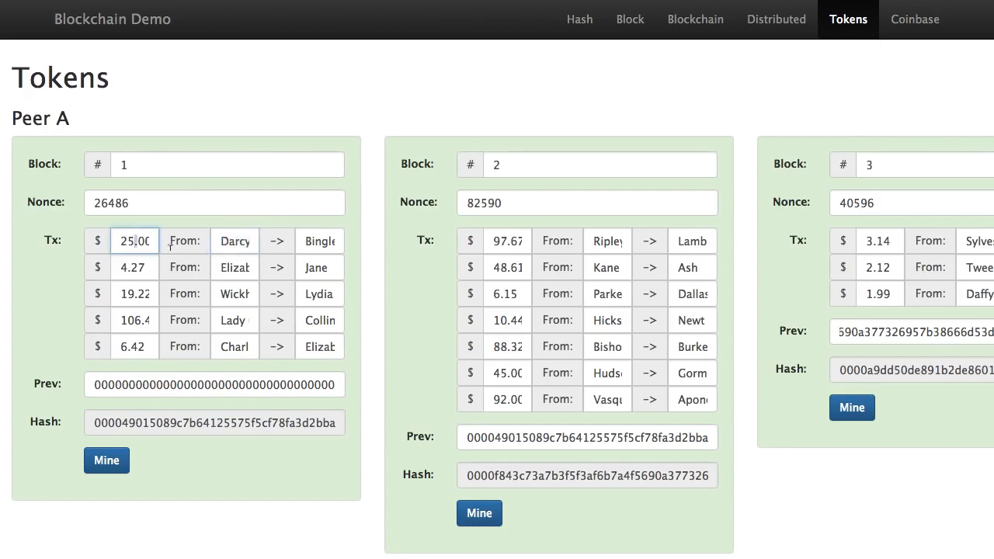
{"action": "double_click", "coordinate": [326, 241]}
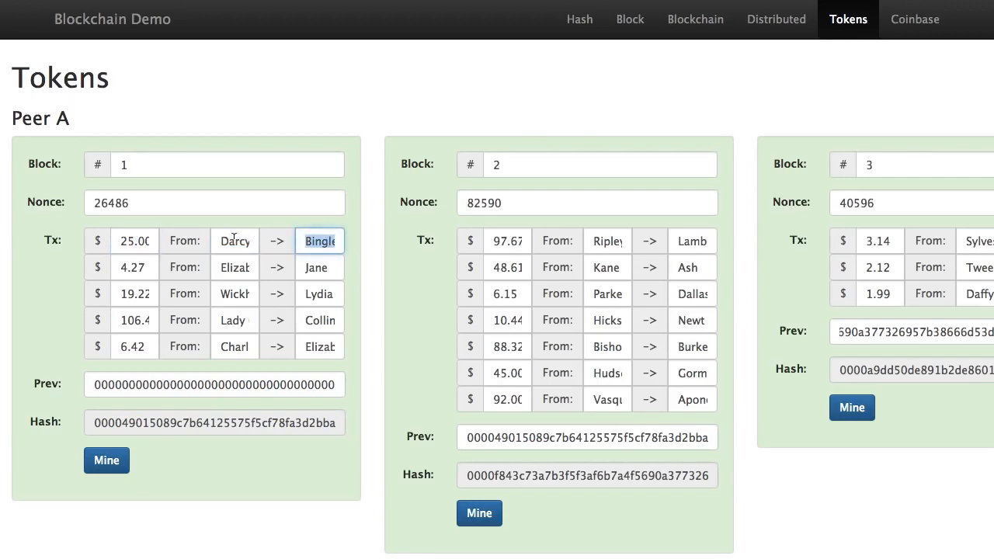
{"action": "double_click", "coordinate": [234, 239]}
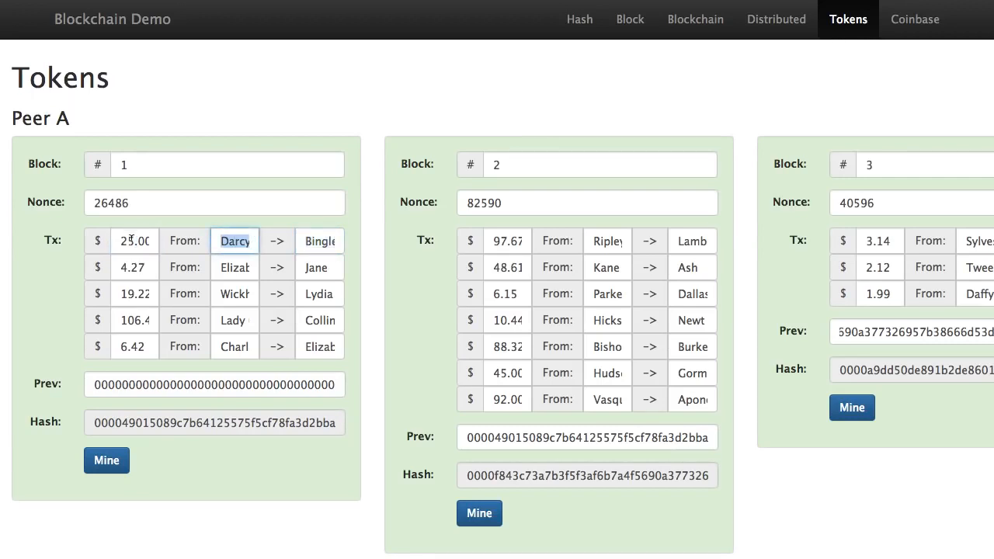
{"action": "double_click", "coordinate": [319, 239]}
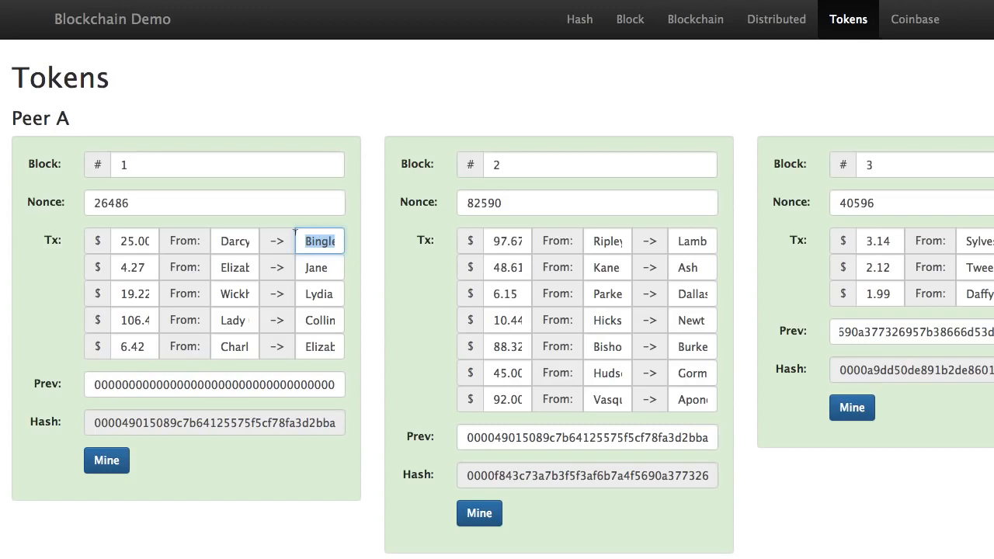
{"action": "double_click", "coordinate": [133, 241]}
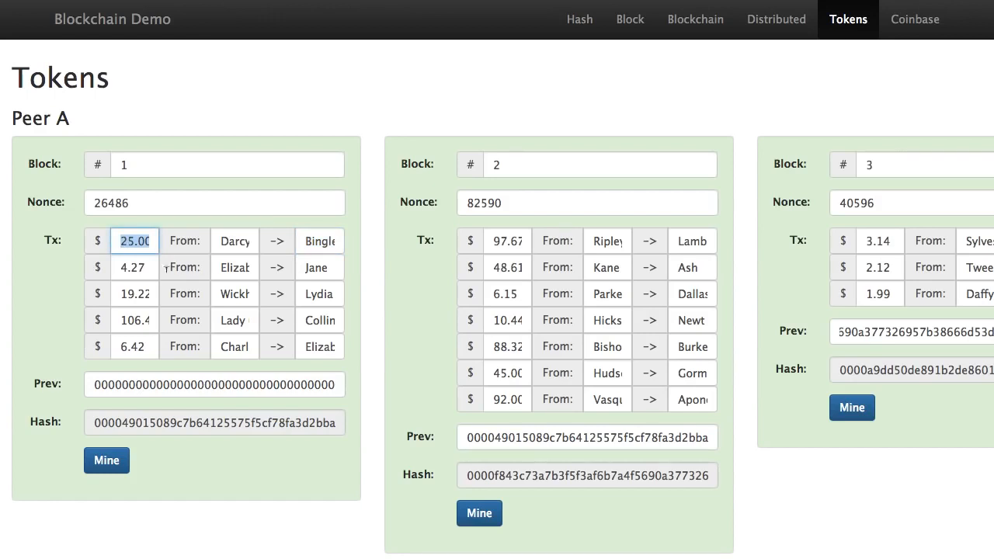
{"action": "scroll", "coordinate": [187, 309], "scroll_direction": "down", "scroll_amount": 1}
{"action": "scroll", "coordinate": [187, 310], "scroll_direction": "up", "scroll_amount": 1}
Open the Coinbase demo and examine the coinbase amount and recipient in Peer A's block 1
{"action": "left_click", "coordinate": [924, 25]}
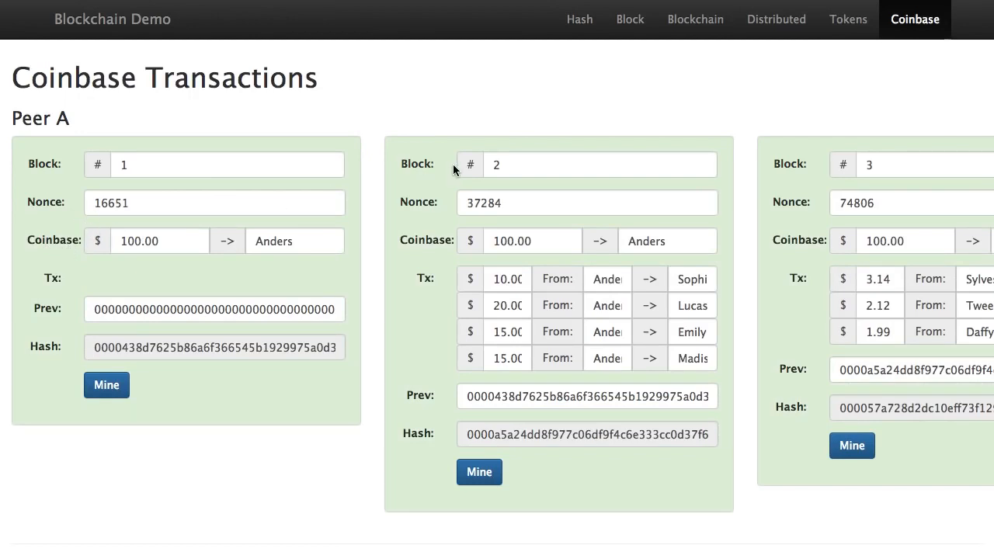
{"action": "scroll", "coordinate": [453, 164], "scroll_direction": "right", "scroll_amount": 4}
{"action": "scroll", "coordinate": [452, 164], "scroll_direction": "left", "scroll_amount": 4}
{"action": "double_click", "coordinate": [129, 241]}
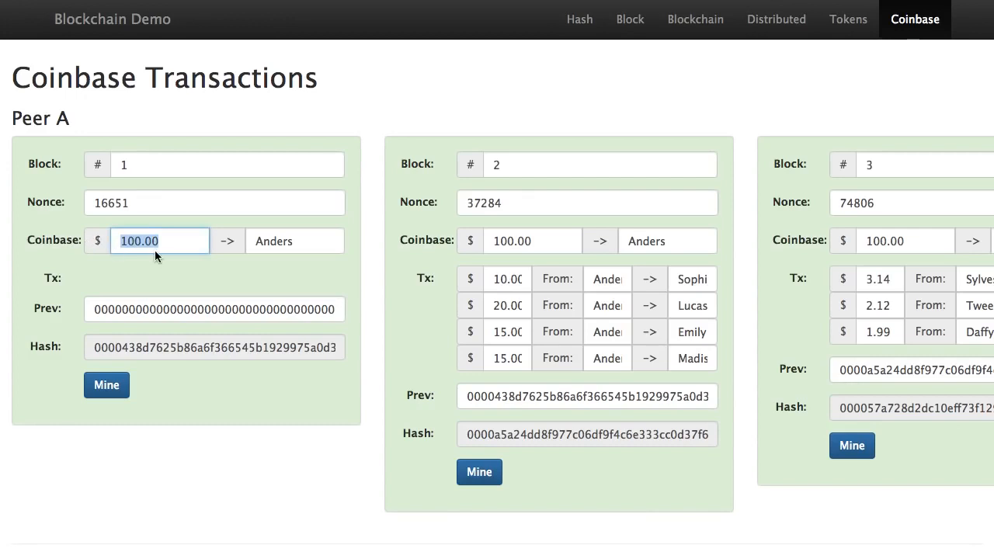
{"action": "left_click", "coordinate": [281, 241]}
{"action": "double_click", "coordinate": [281, 242]}
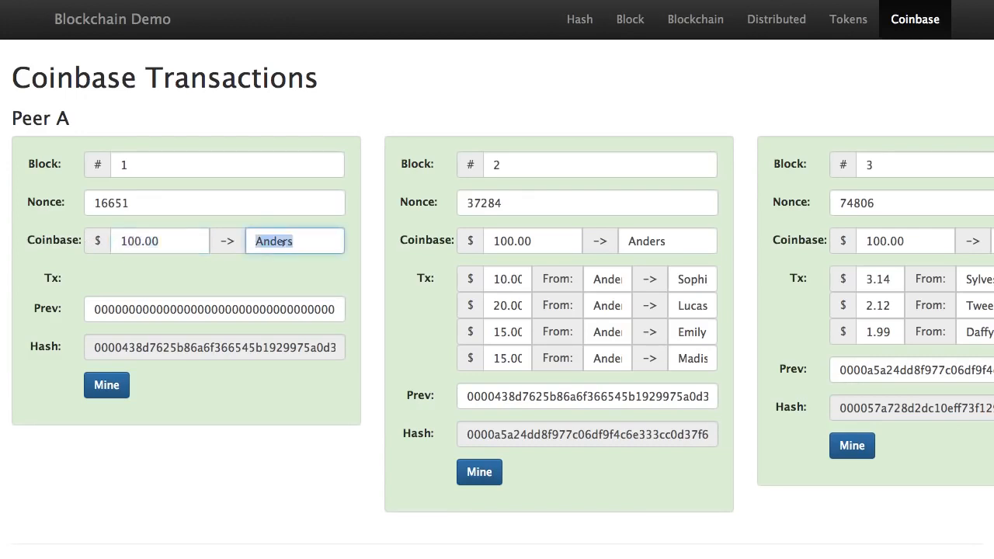
{"action": "left_click", "coordinate": [149, 271]}
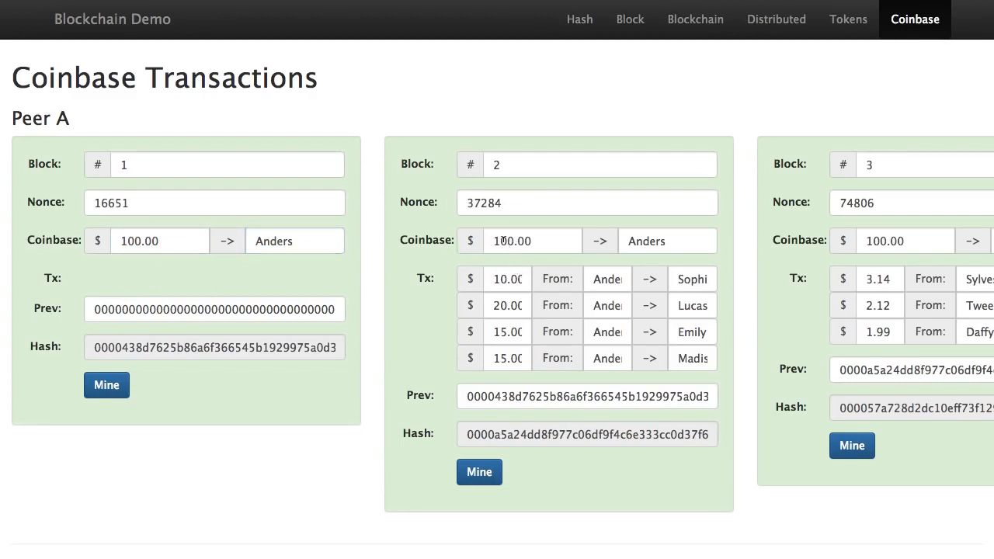
Examine the coinbase amount in Peer A's block 2 and the senders and amounts of its transactions
{"action": "double_click", "coordinate": [504, 241]}
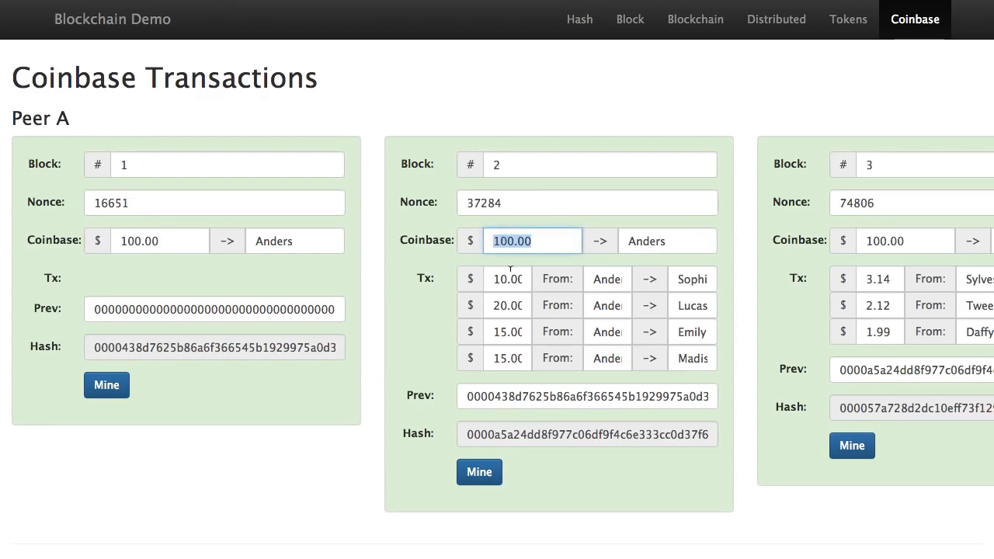
{"action": "double_click", "coordinate": [599, 279]}
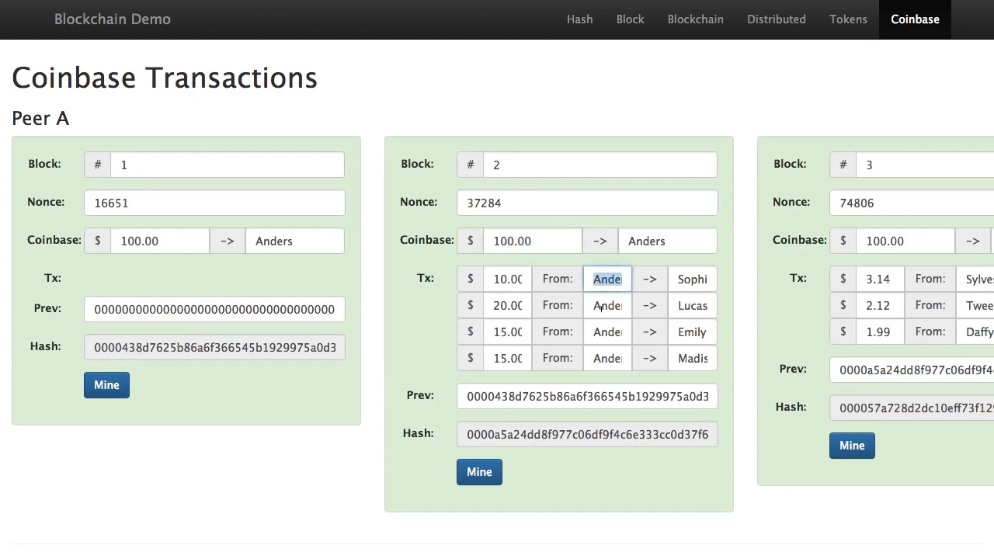
{"action": "double_click", "coordinate": [600, 307]}
{"action": "left_click", "coordinate": [601, 332]}
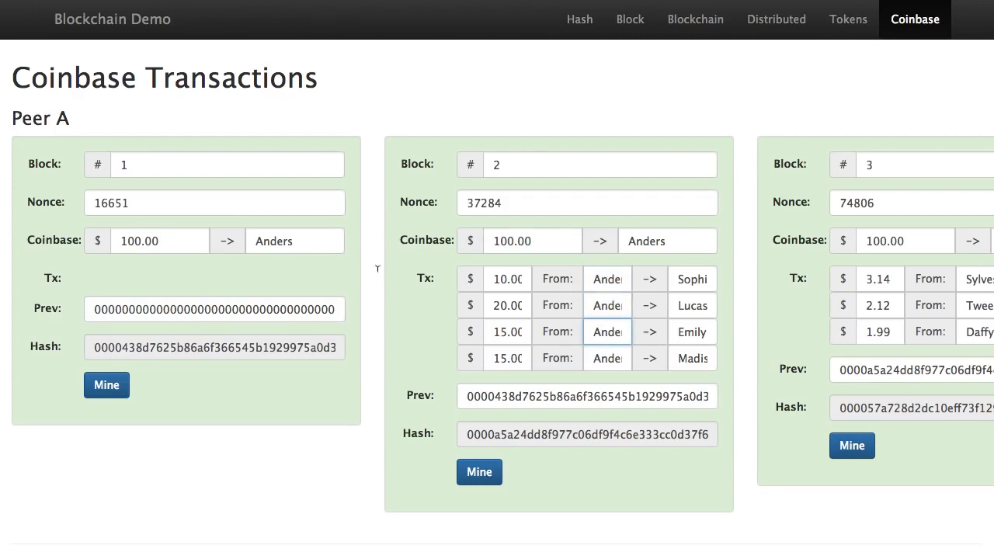
{"action": "left_click_drag", "start_coordinate": [497, 278], "coordinate": [666, 292]}
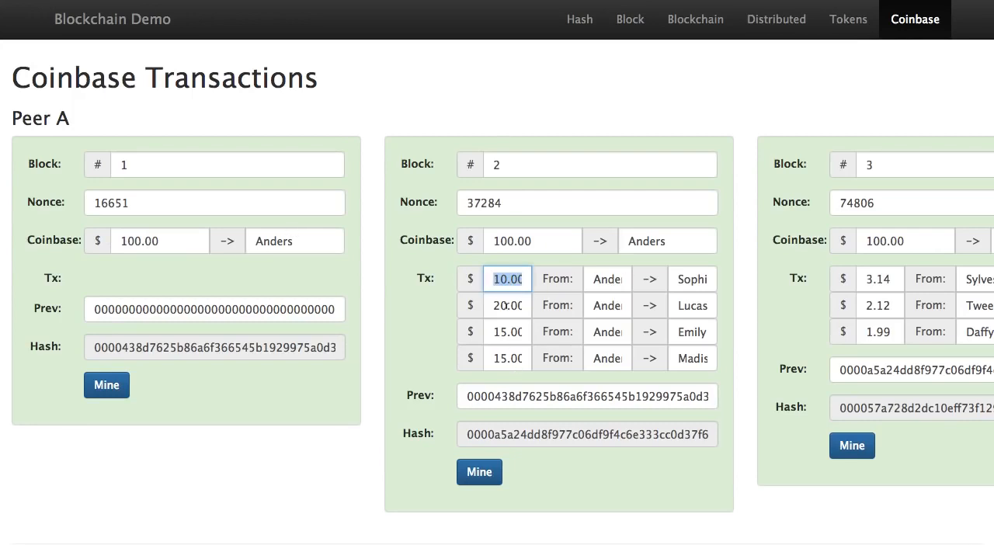
{"action": "left_click", "coordinate": [506, 320]}
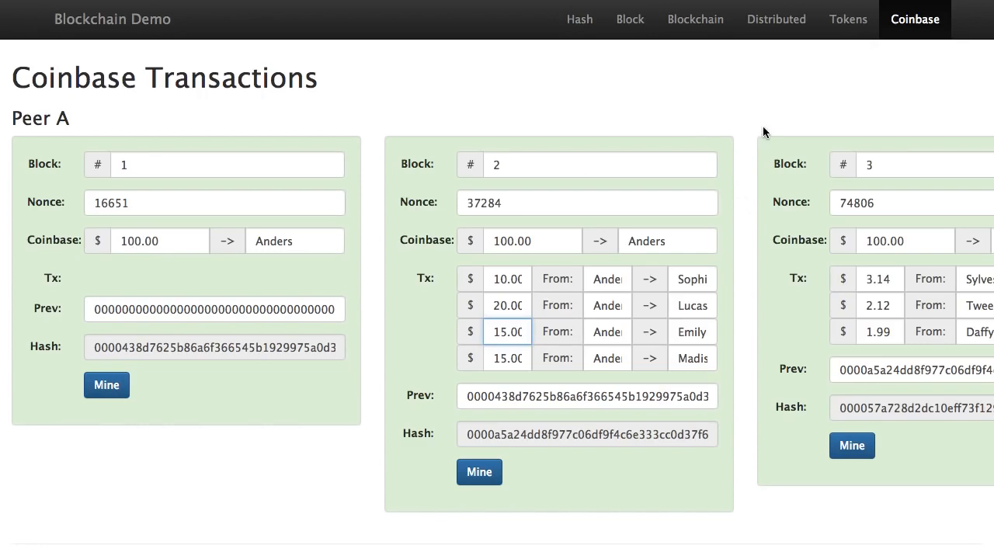
Trace the sender of the first transaction in Peer A's block 5 back to block 4, and check block 5's previous hash
{"action": "scroll", "coordinate": [751, 169], "scroll_direction": "right", "scroll_amount": 5}
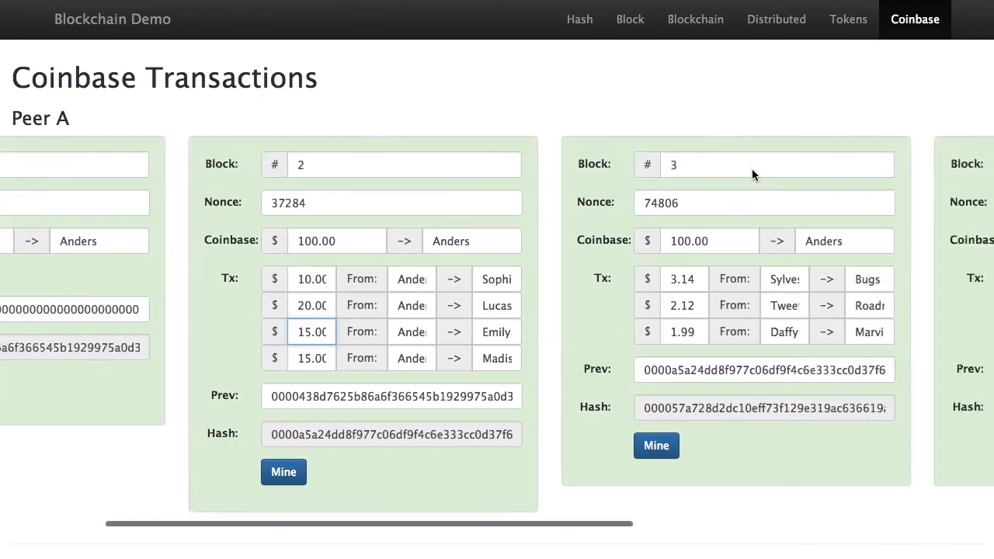
{"action": "scroll", "coordinate": [752, 169], "scroll_direction": "right", "scroll_amount": 15}
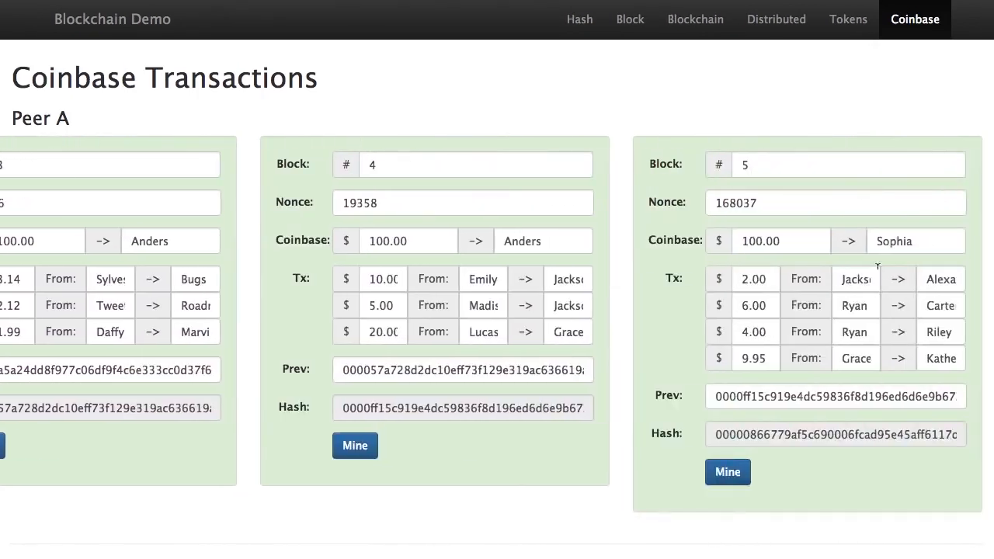
{"action": "double_click", "coordinate": [857, 278]}
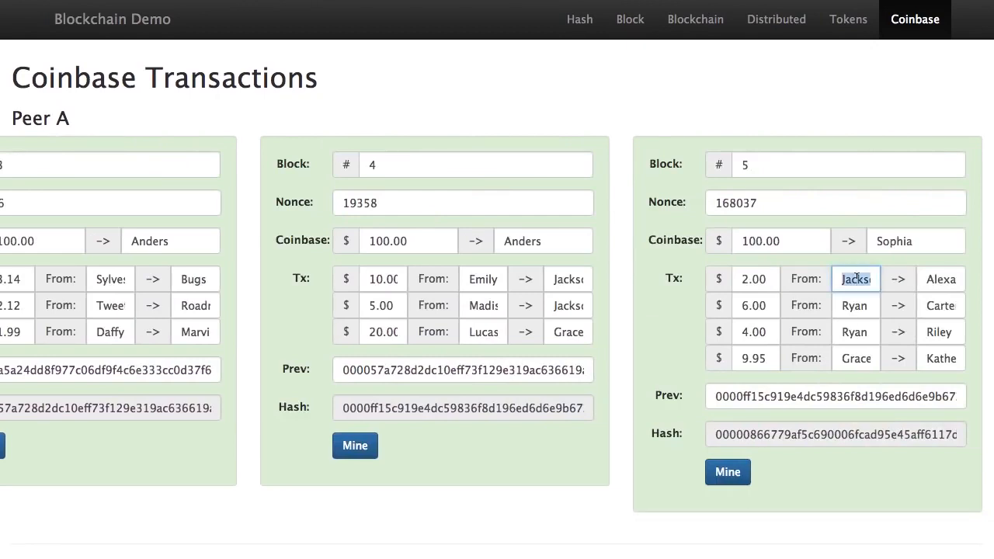
{"action": "double_click", "coordinate": [930, 278]}
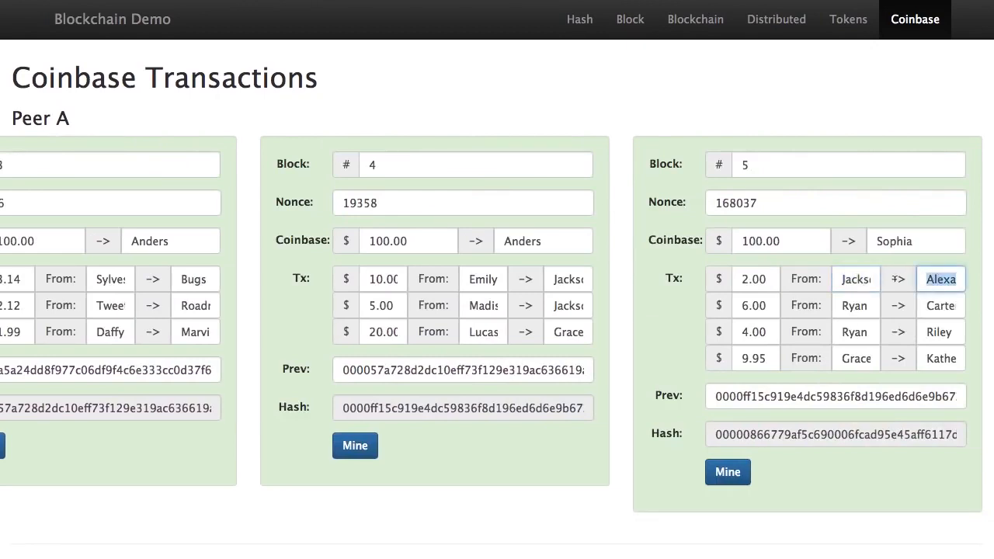
{"action": "double_click", "coordinate": [756, 278]}
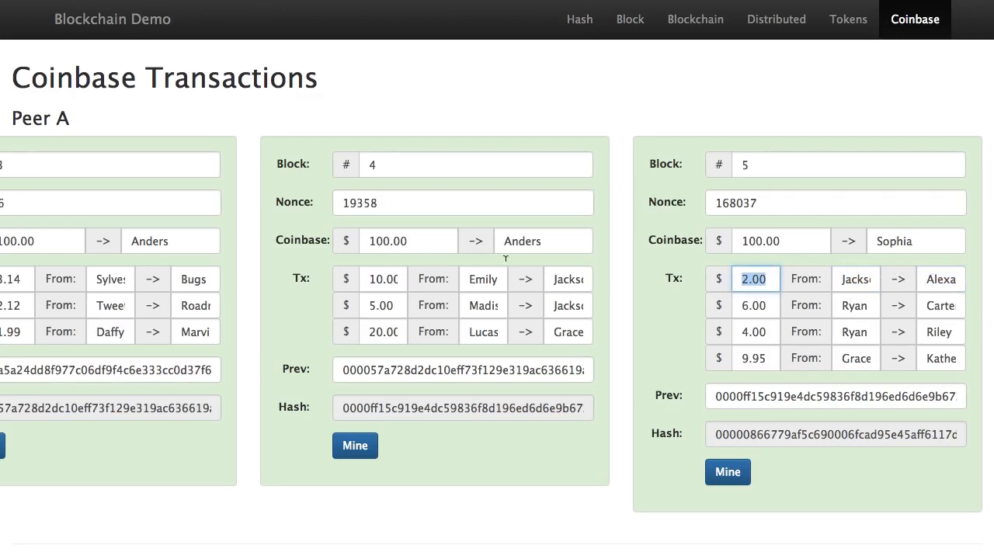
{"action": "double_click", "coordinate": [387, 278]}
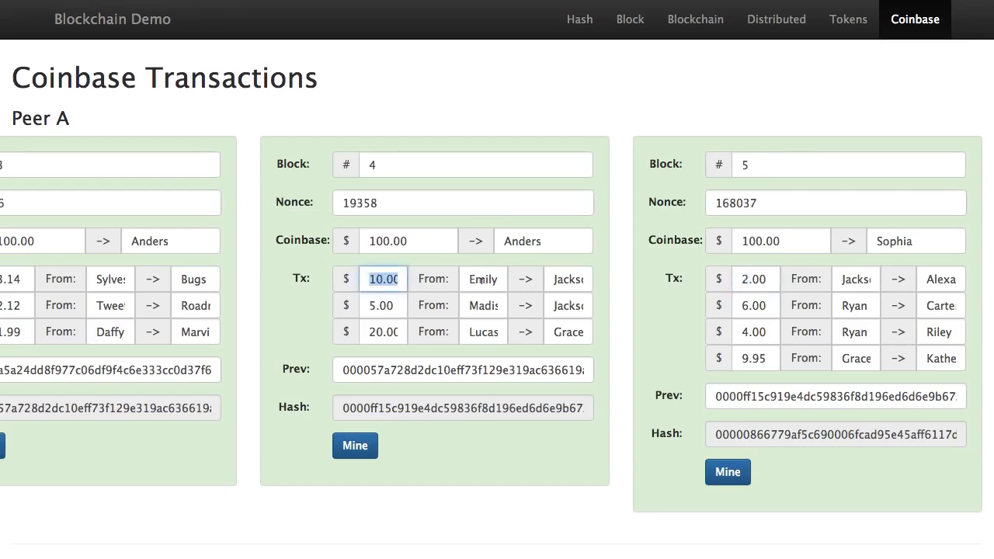
{"action": "double_click", "coordinate": [573, 280]}
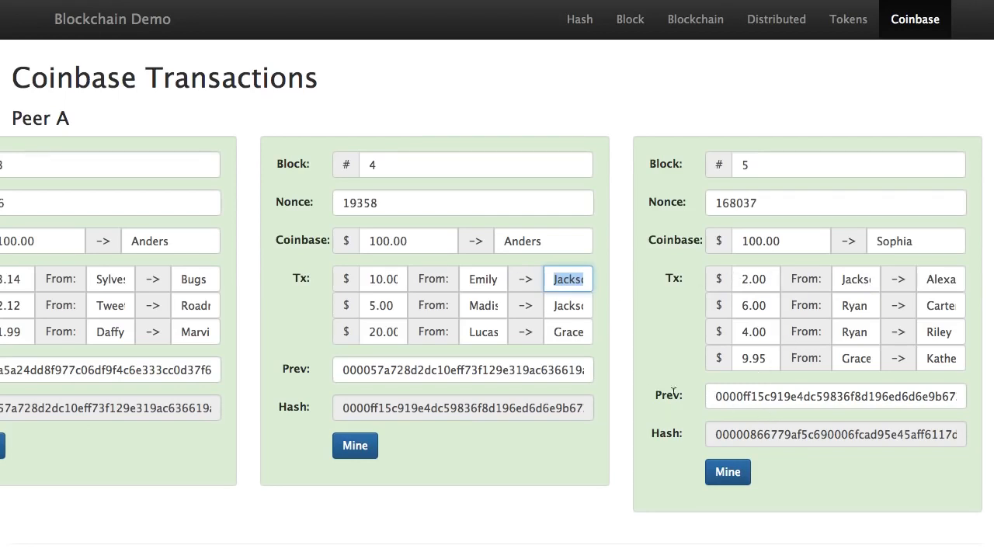
{"action": "double_click", "coordinate": [749, 395]}
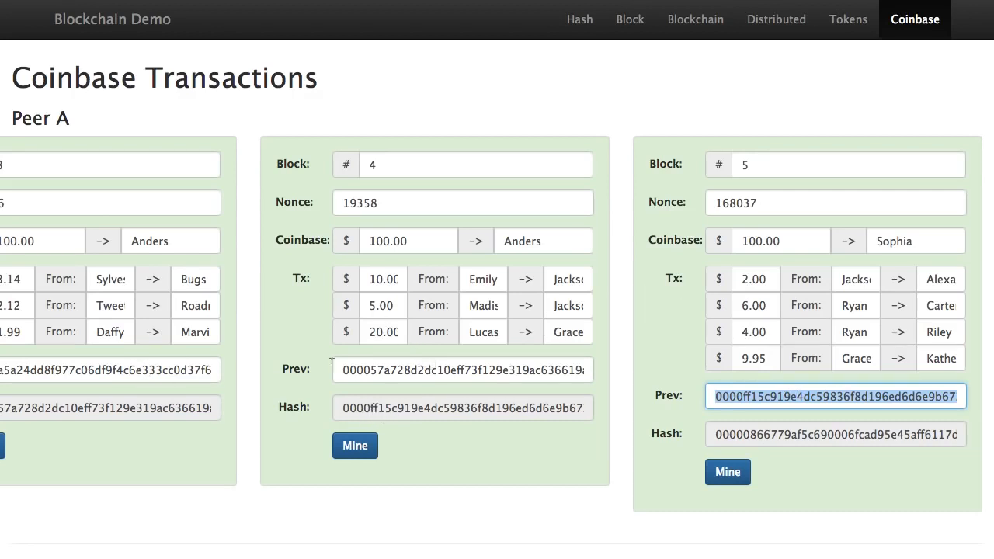
{"action": "left_click", "coordinate": [852, 304]}
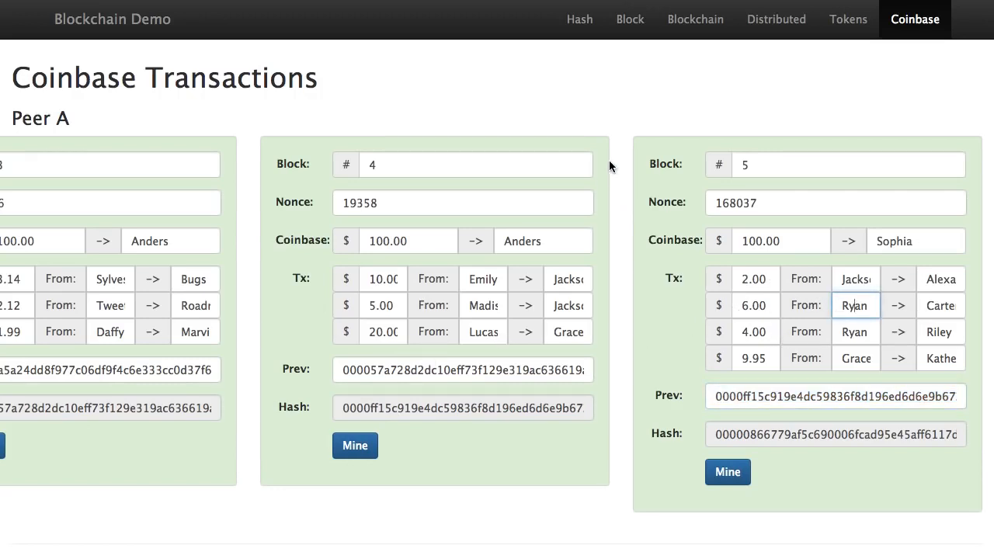
View Peer B's copy of the coinbase chain and return to Peer A's chain
{"action": "left_click", "coordinate": [620, 128]}
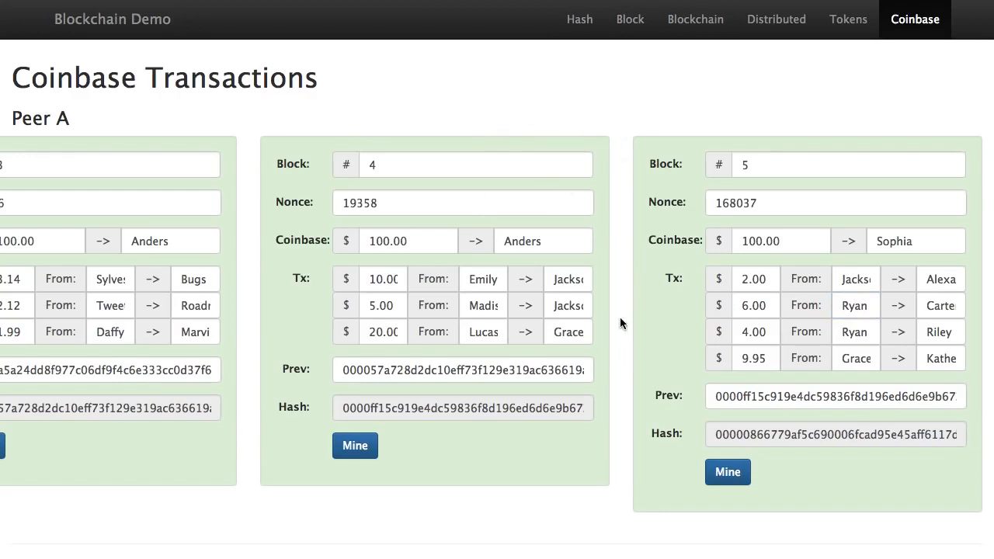
{"action": "scroll", "coordinate": [620, 317], "scroll_direction": "down", "scroll_amount": 2}
{"action": "scroll", "coordinate": [620, 316], "scroll_direction": "down", "scroll_amount": 13}
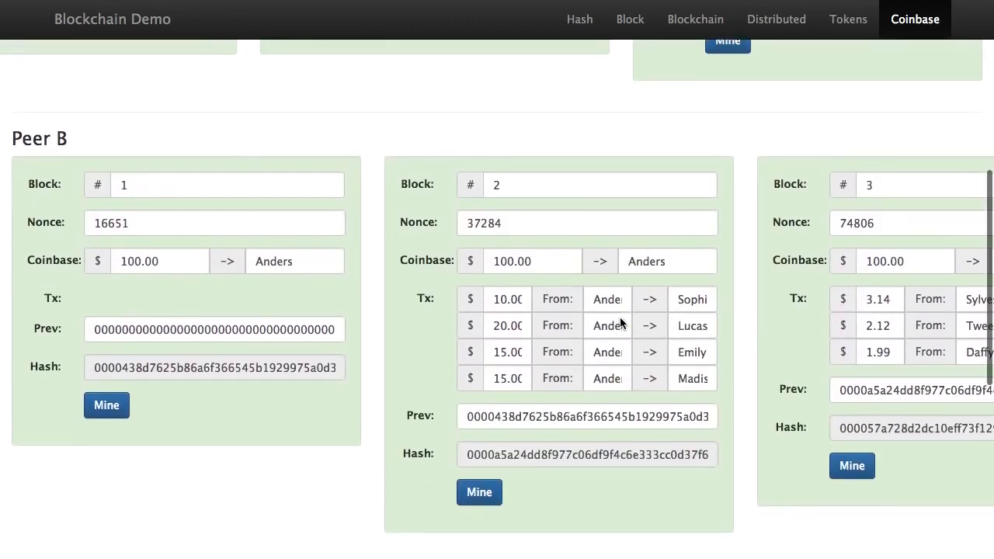
{"action": "scroll", "coordinate": [620, 317], "scroll_direction": "up", "scroll_amount": 15}
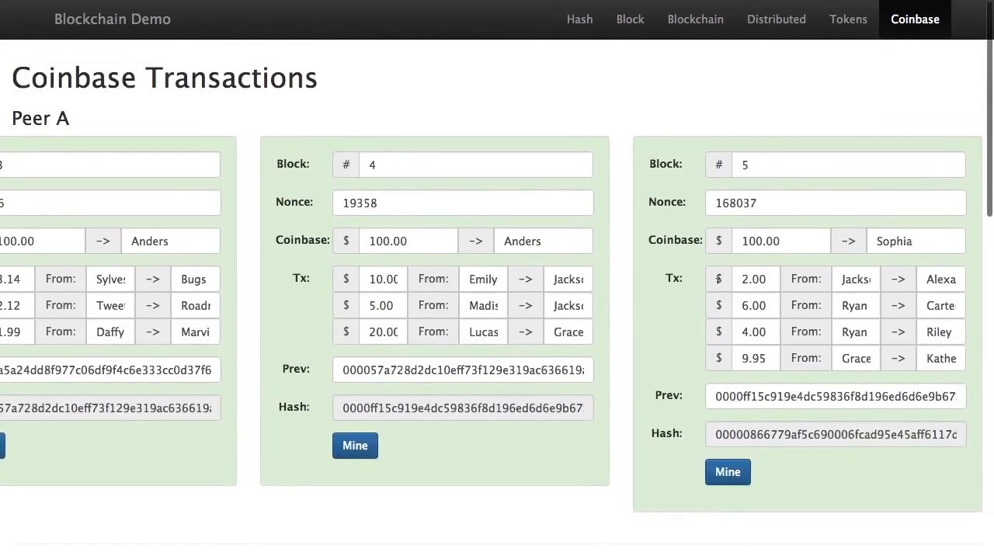
Change the second transaction amount in Peer A's block 4 to 6.00 and bring Peer B's chain into view
{"action": "left_click", "coordinate": [382, 305]}
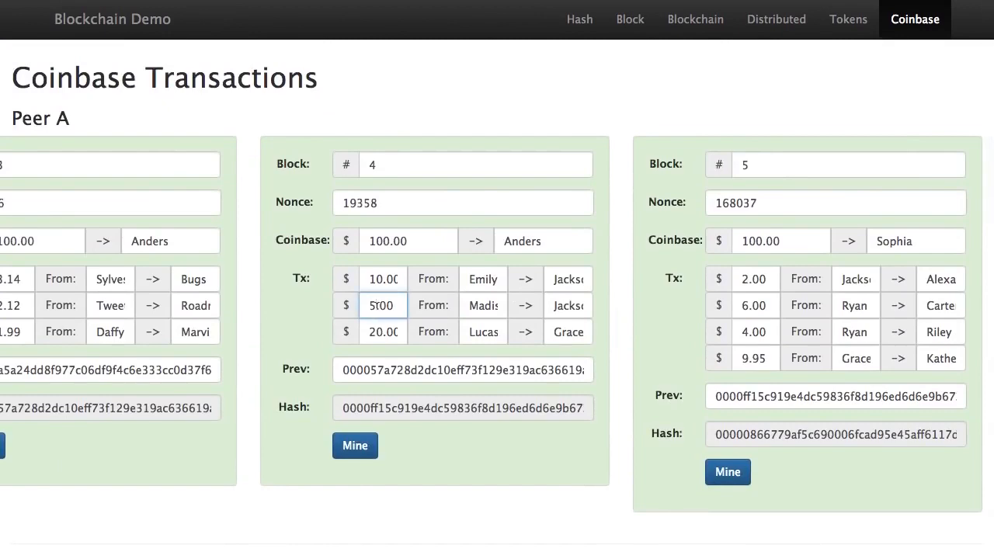
{"action": "key", "text": "BackSpace"}
{"action": "type", "text": "6"}
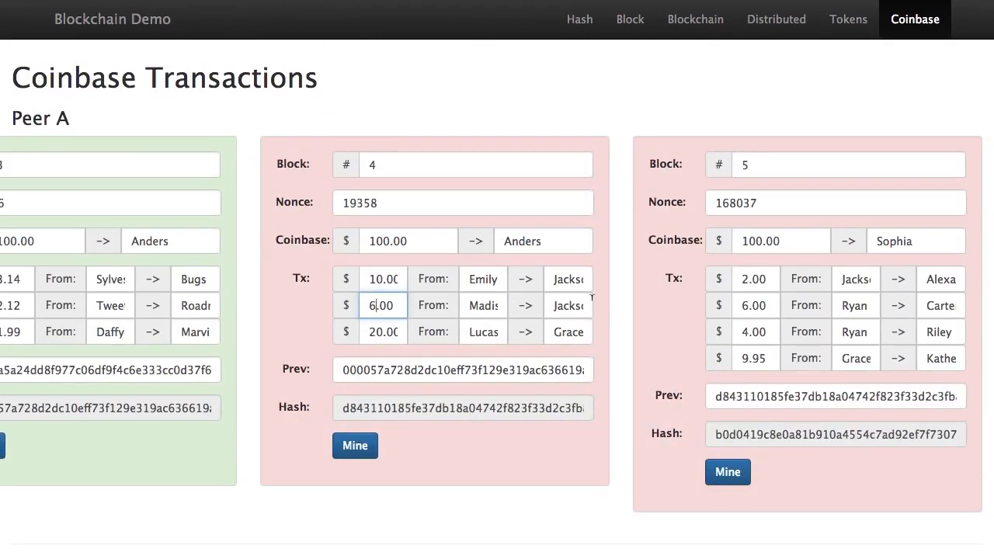
{"action": "scroll", "coordinate": [623, 370], "scroll_direction": "down", "scroll_amount": 10}
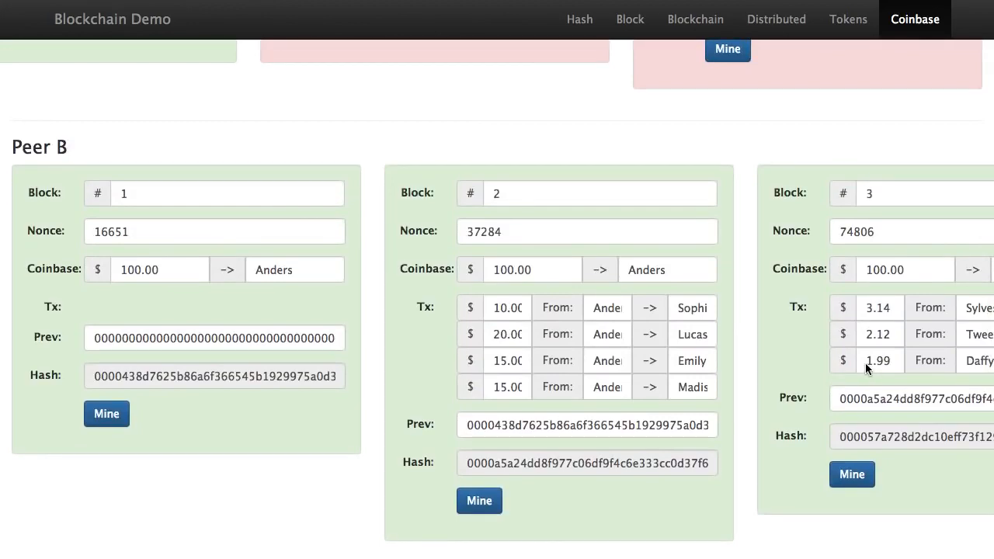
Compare blocks 4 and 5 in Peer B's chain and the early blocks in Peer C's chain with Peer A's altered chain
{"action": "left_click", "coordinate": [865, 363]}
{"action": "scroll", "coordinate": [866, 362], "scroll_direction": "right", "scroll_amount": 5}
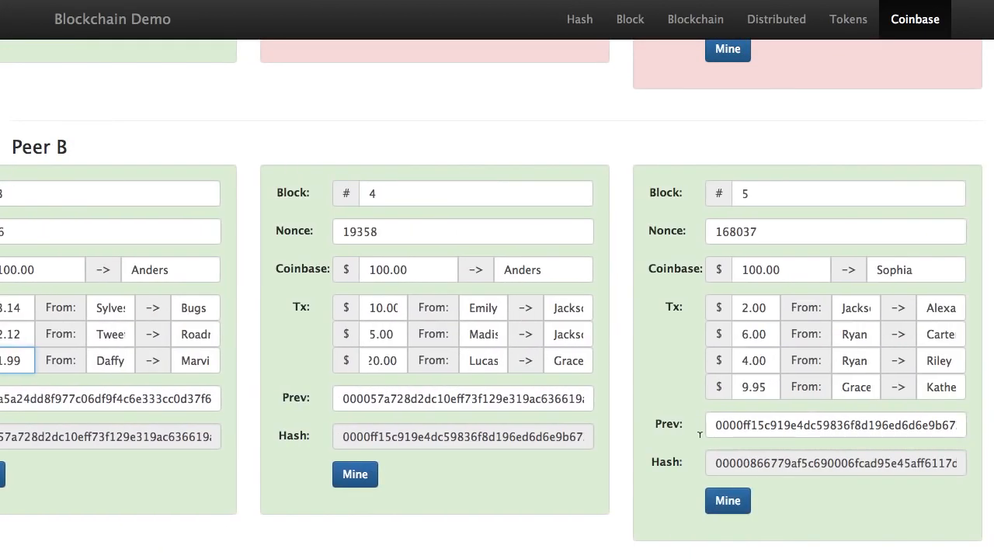
{"action": "scroll", "coordinate": [699, 389], "scroll_direction": "down", "scroll_amount": 6}
{"action": "scroll", "coordinate": [766, 220], "scroll_direction": "right", "scroll_amount": 11}
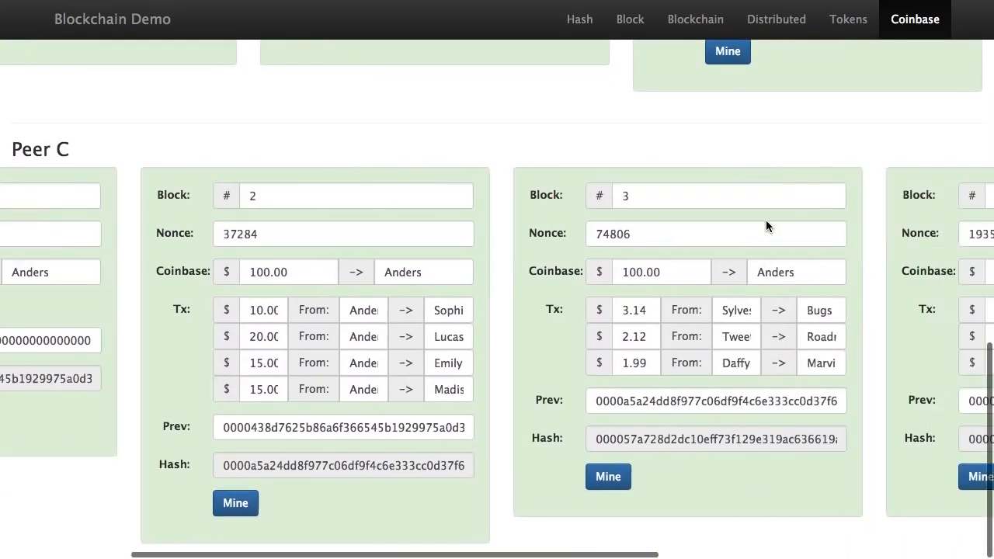
{"action": "scroll", "coordinate": [765, 220], "scroll_direction": "up", "scroll_amount": 8}
{"action": "scroll", "coordinate": [766, 219], "scroll_direction": "up", "scroll_amount": 3}
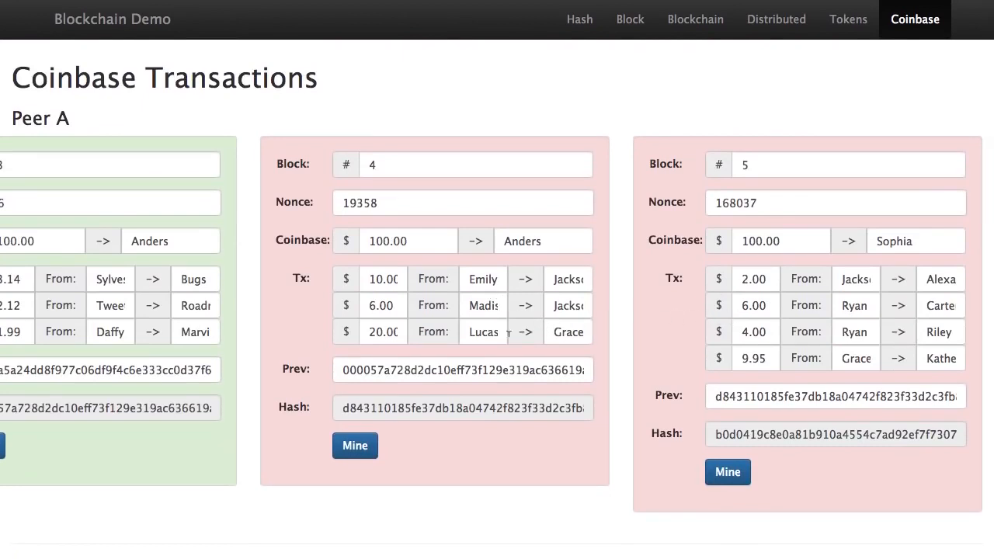
Set the second transaction amount in Peer A's block 4 to 5.00 and review that chain between blocks 2 and 5
{"action": "left_click", "coordinate": [374, 305]}
{"action": "key", "text": "BackSpace"}
{"action": "type", "text": "5"}
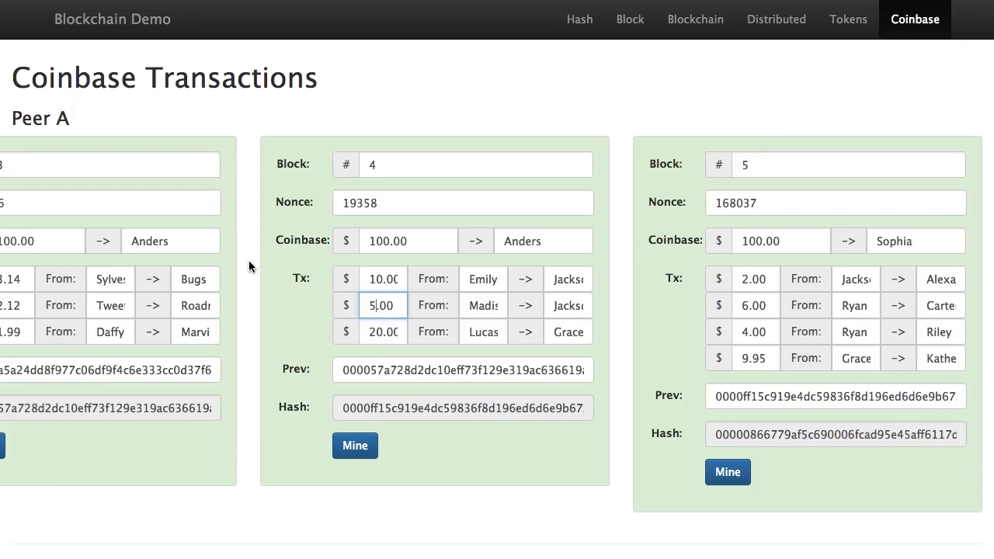
{"action": "scroll", "coordinate": [249, 264], "scroll_direction": "left", "scroll_amount": 7}
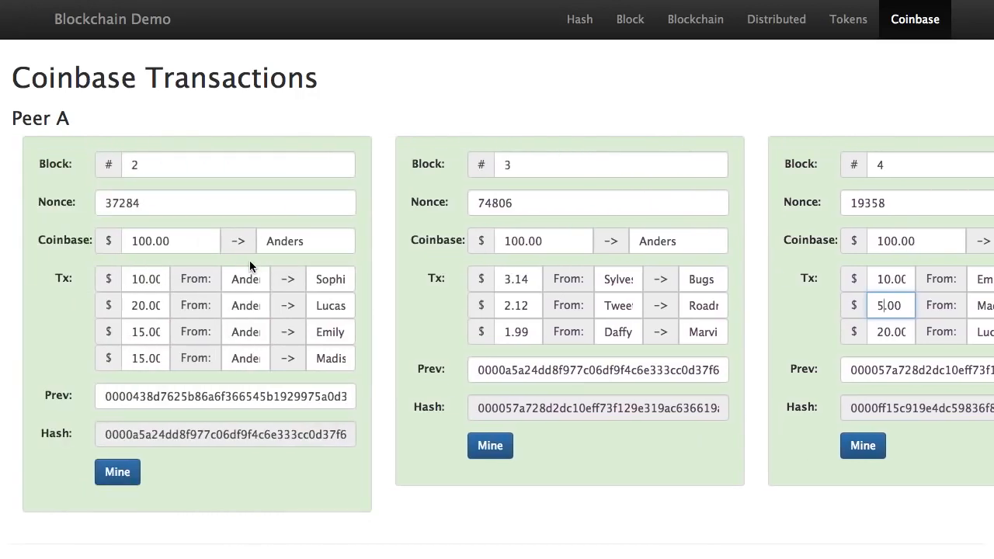
{"action": "scroll", "coordinate": [516, 268], "scroll_direction": "right", "scroll_amount": 7}
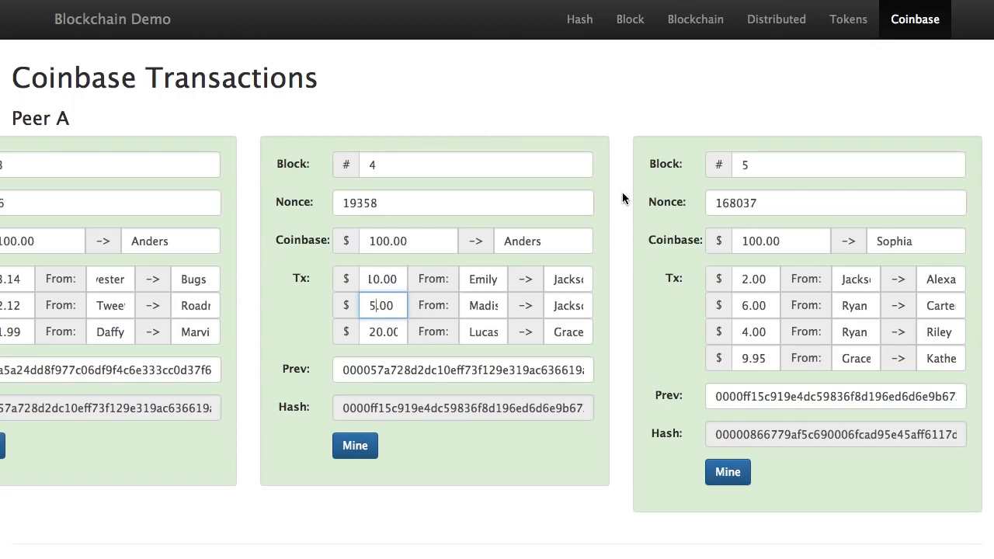
Open the SHA256 Hash page and make its empty data field ready for text entry
{"action": "left_click", "coordinate": [579, 19]}
{"action": "left_click", "coordinate": [450, 173]}
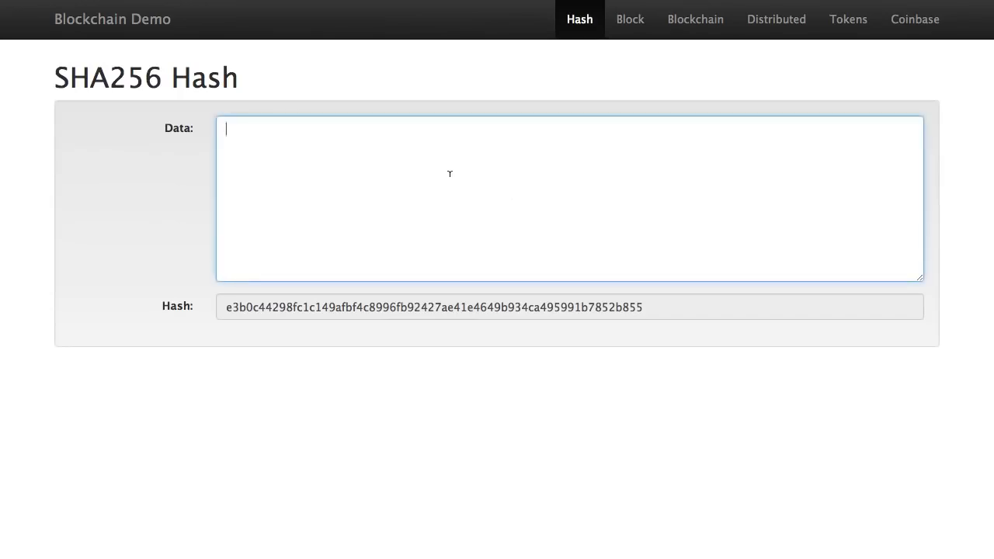